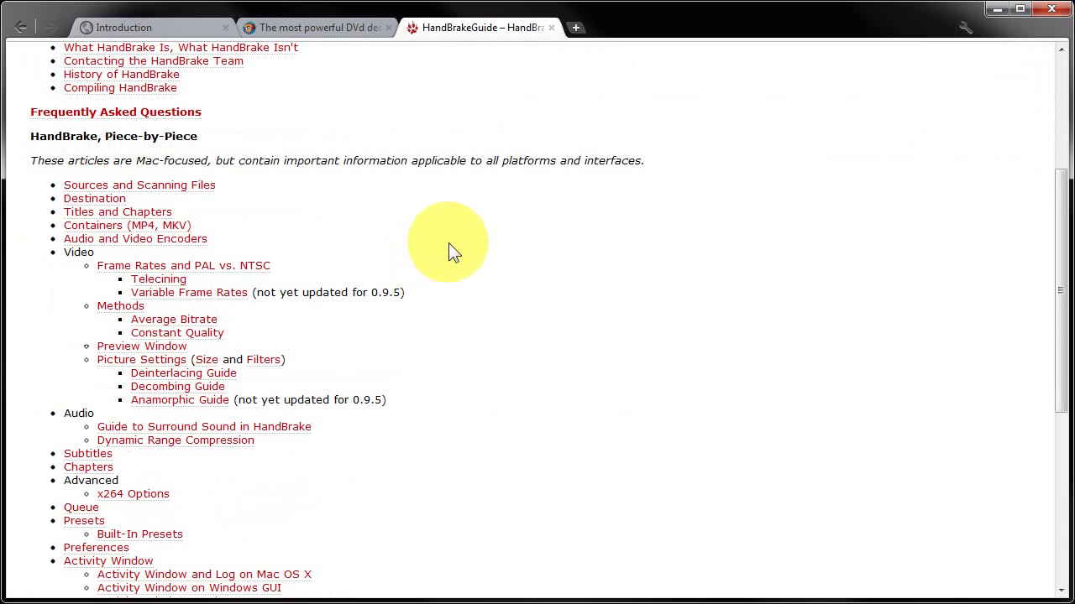
- Look through the HandBrake Guide's topics, including the quick start guides, frequently asked questions and presets sections
scroll(449, 247, down, 3)
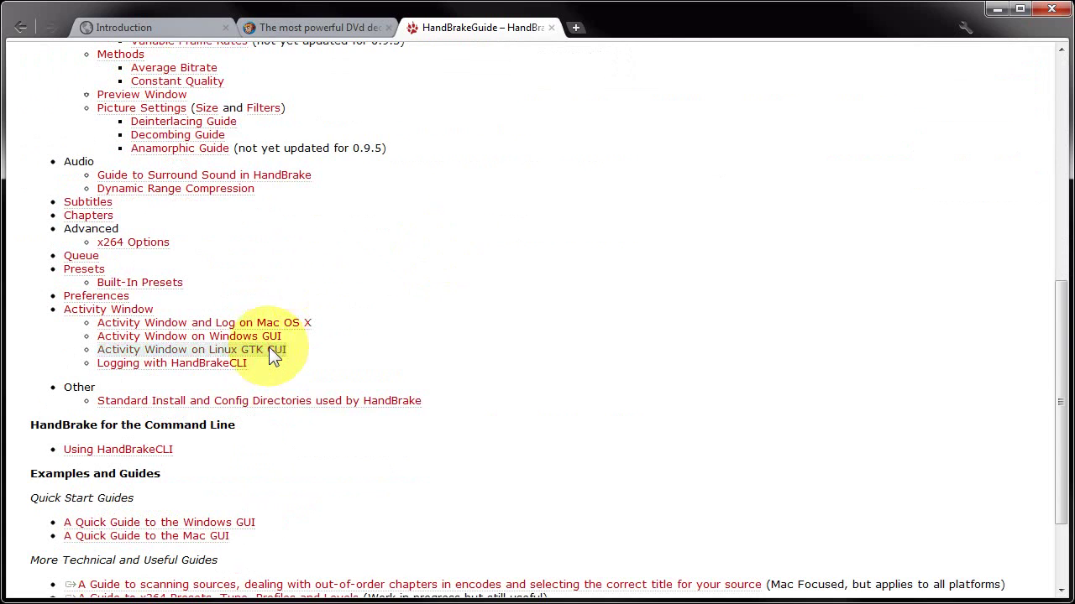
scroll(273, 354, down, 1)
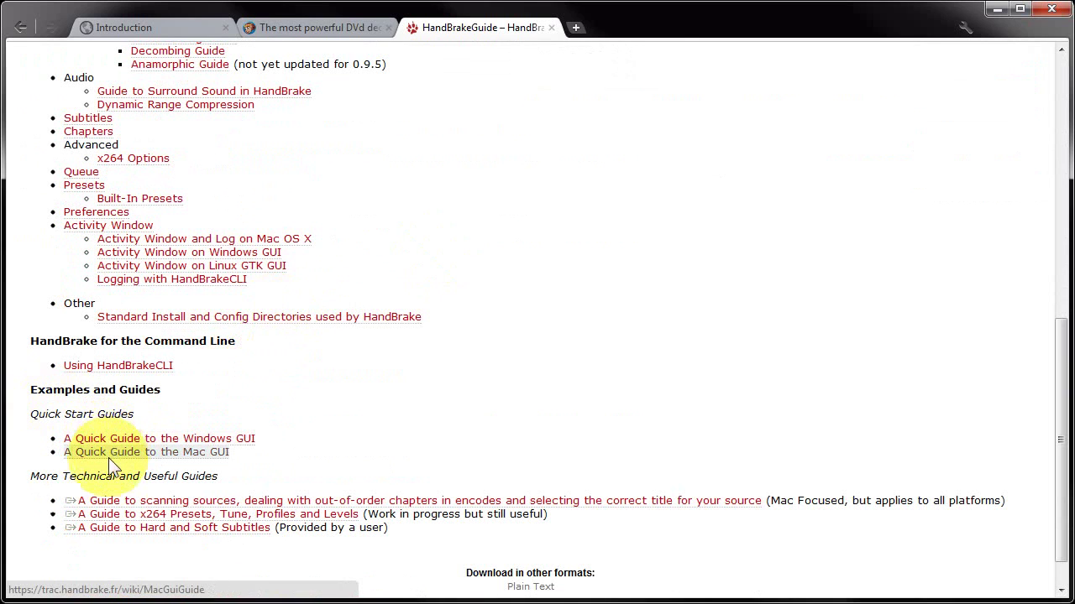
scroll(145, 424, up, 7)
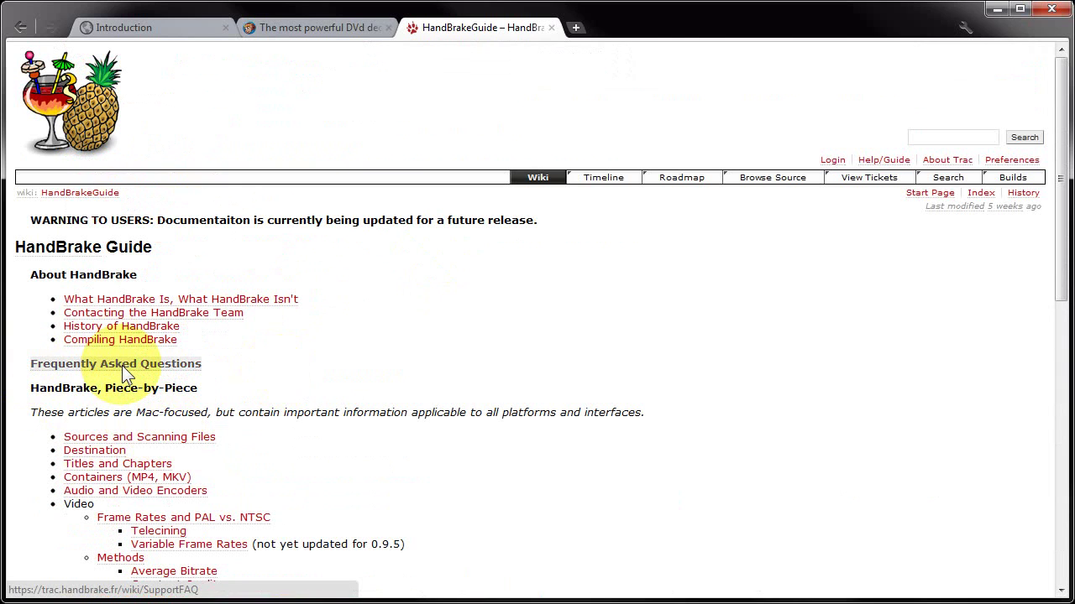
scroll(122, 365, down, 6)
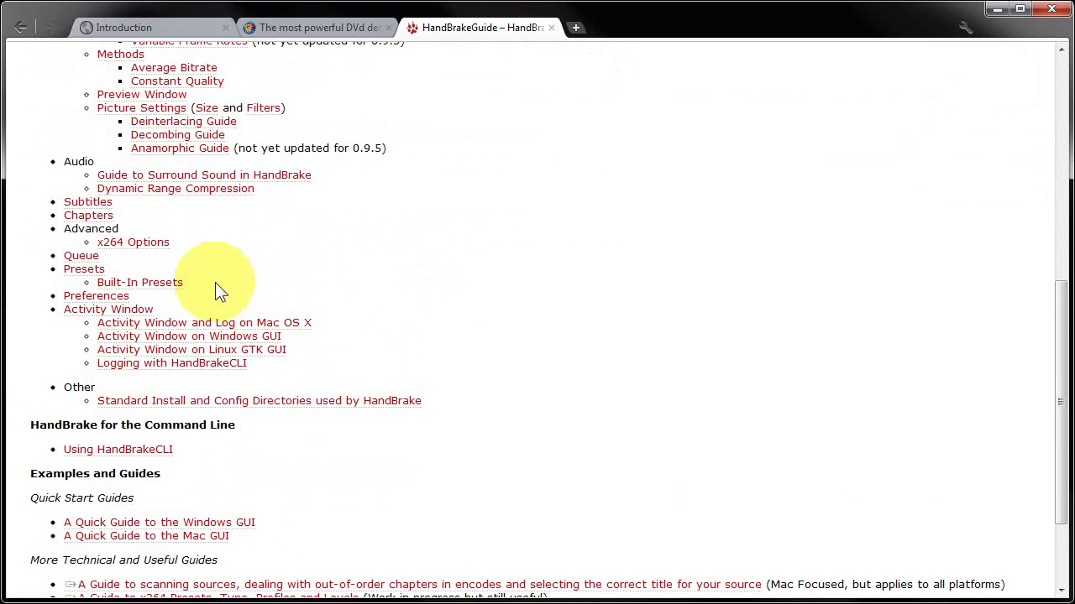
- Open the Built-In Presets article, look over the preset descriptions, and return to the start of the HandBrake Guide
click(129, 281)
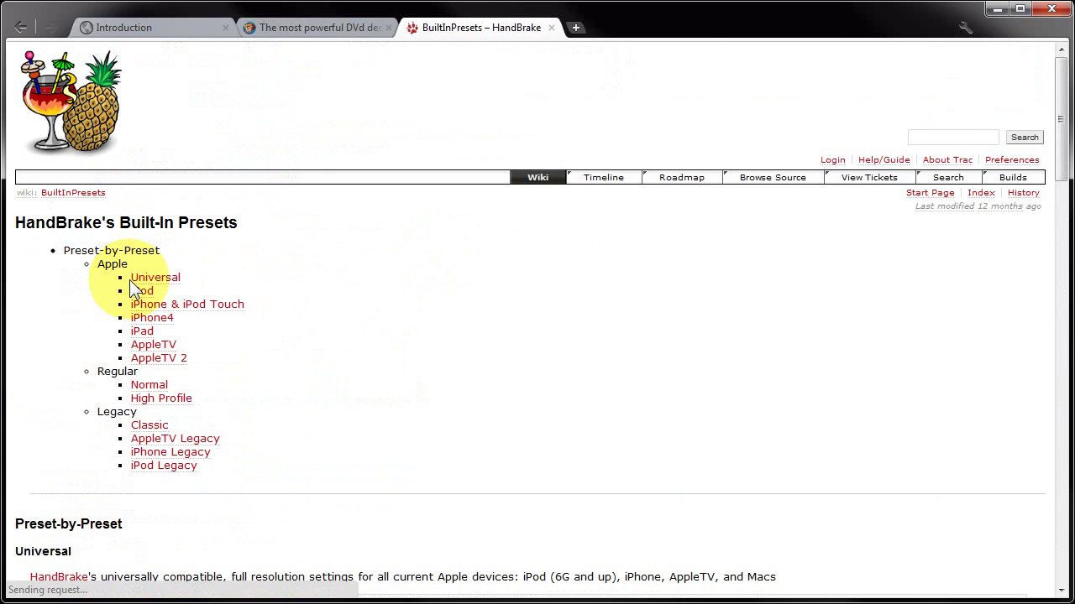
scroll(297, 280, down, 2)
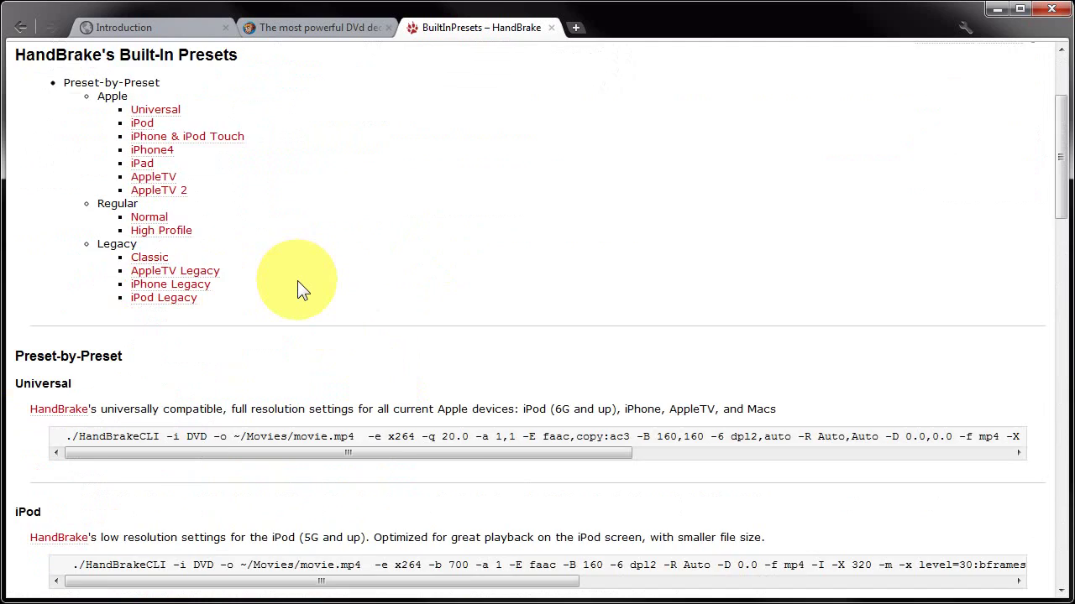
scroll(297, 281, down, 6)
scroll(295, 291, up, 3)
scroll(295, 291, up, 5)
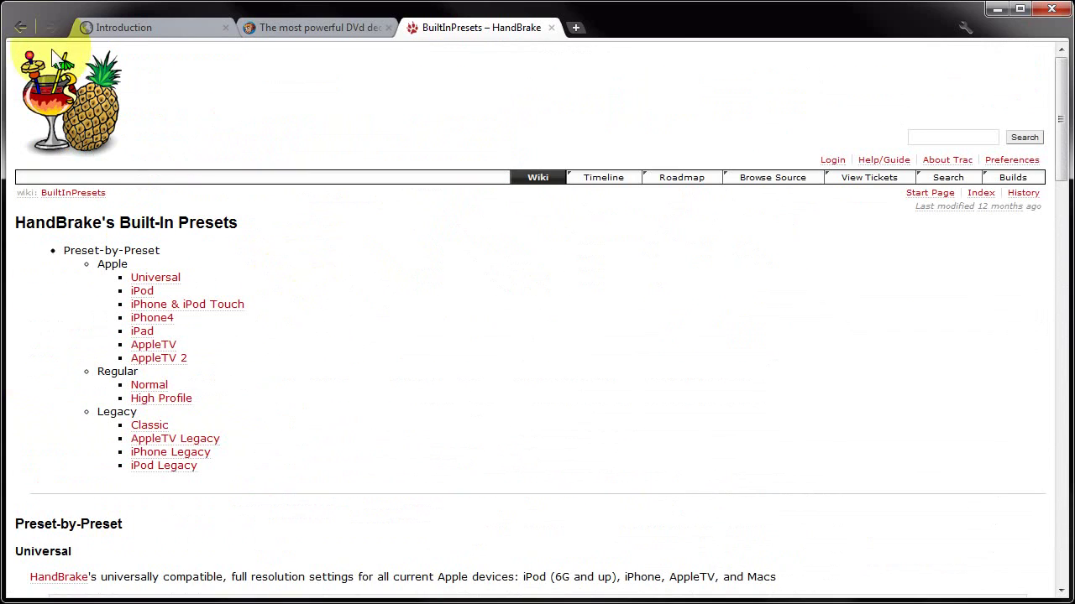
click(20, 27)
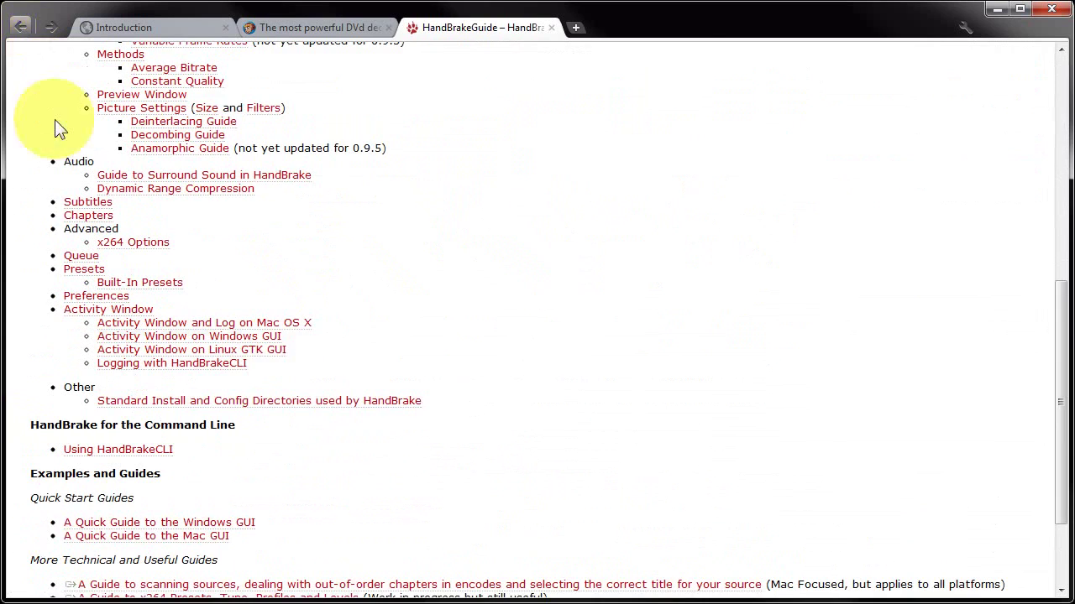
scroll(286, 347, up, 6)
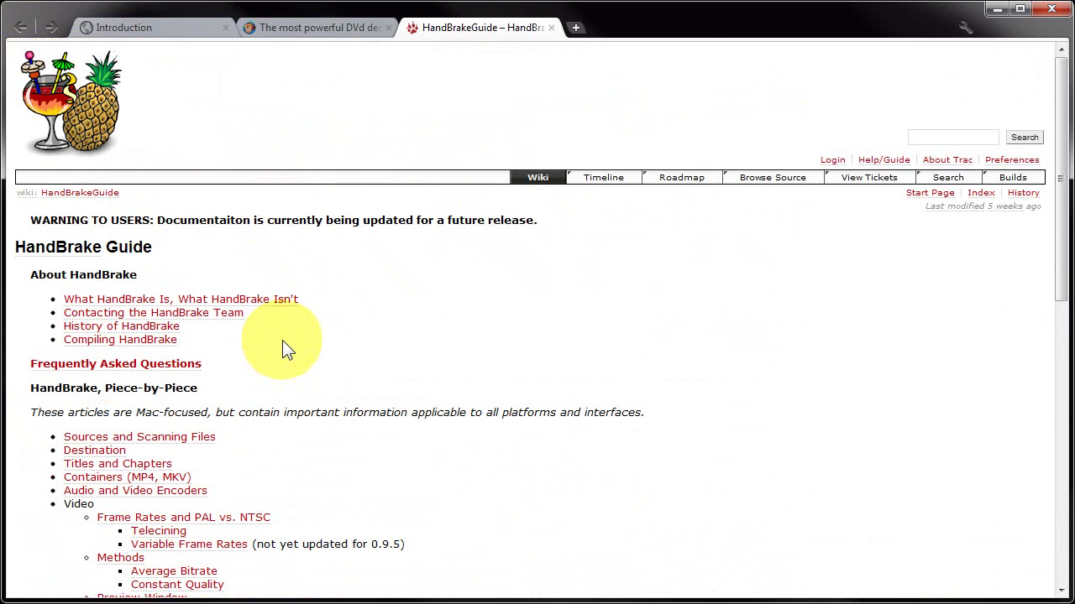
- Read the Sources and Scanning Files article, check the DVDFab HD Decrypter page, and go back from the Sources article
click(154, 437)
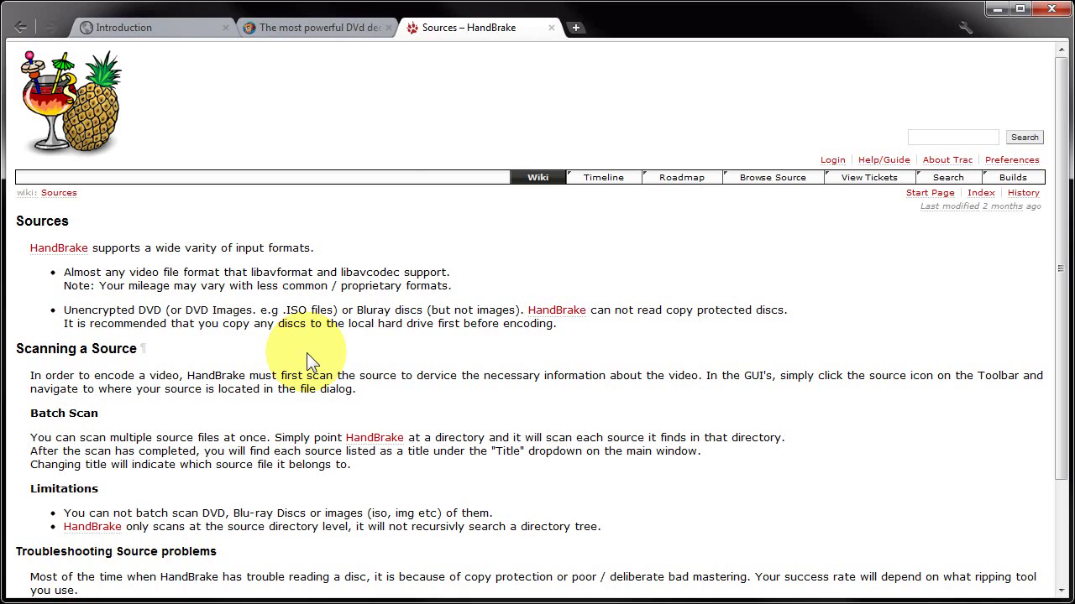
click(284, 26)
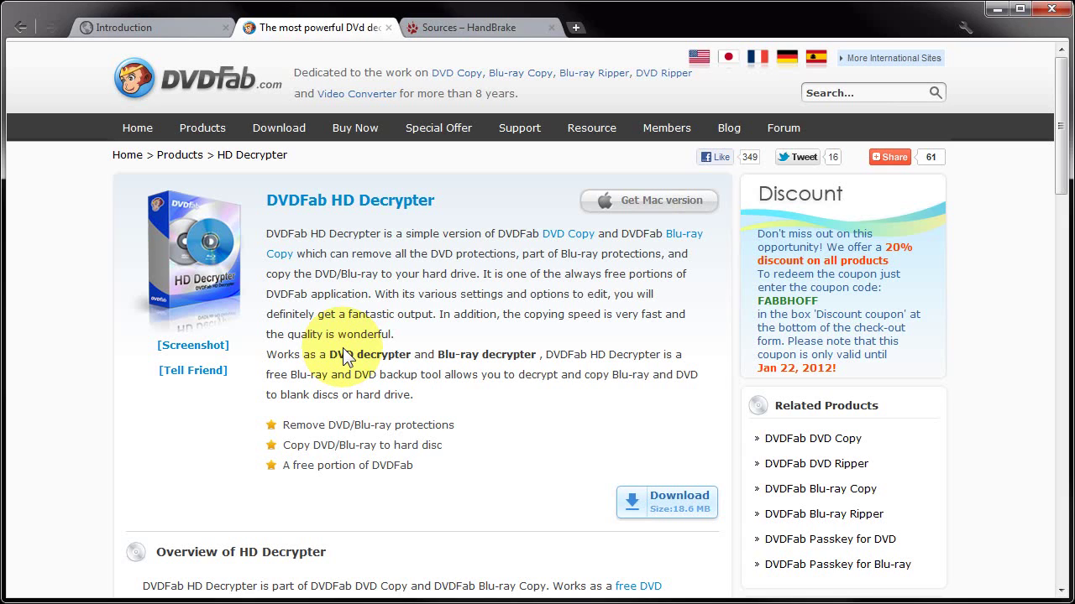
click(459, 25)
click(20, 28)
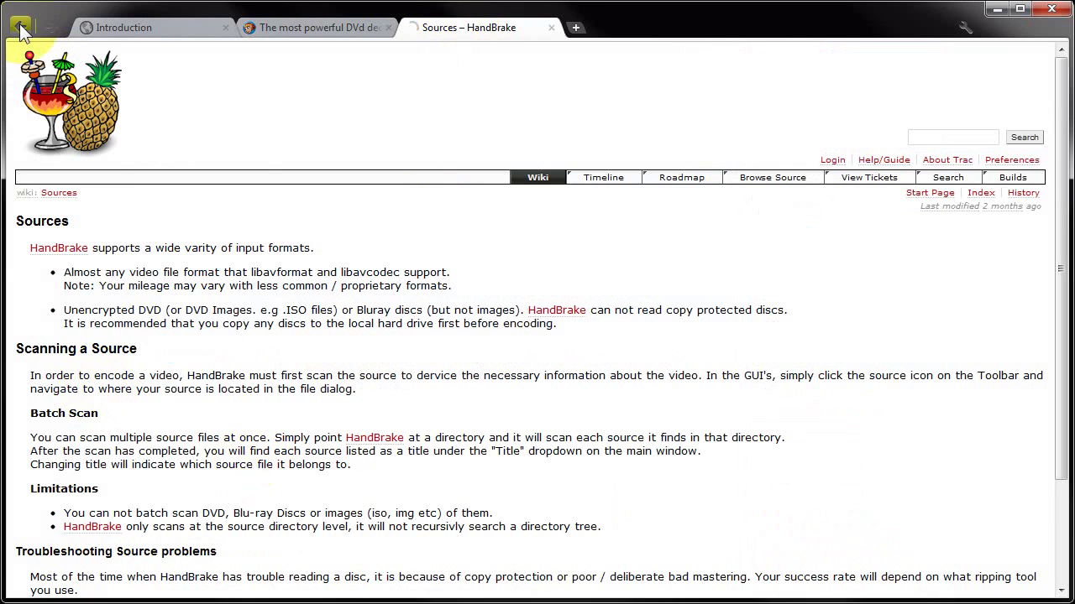
click(20, 27)
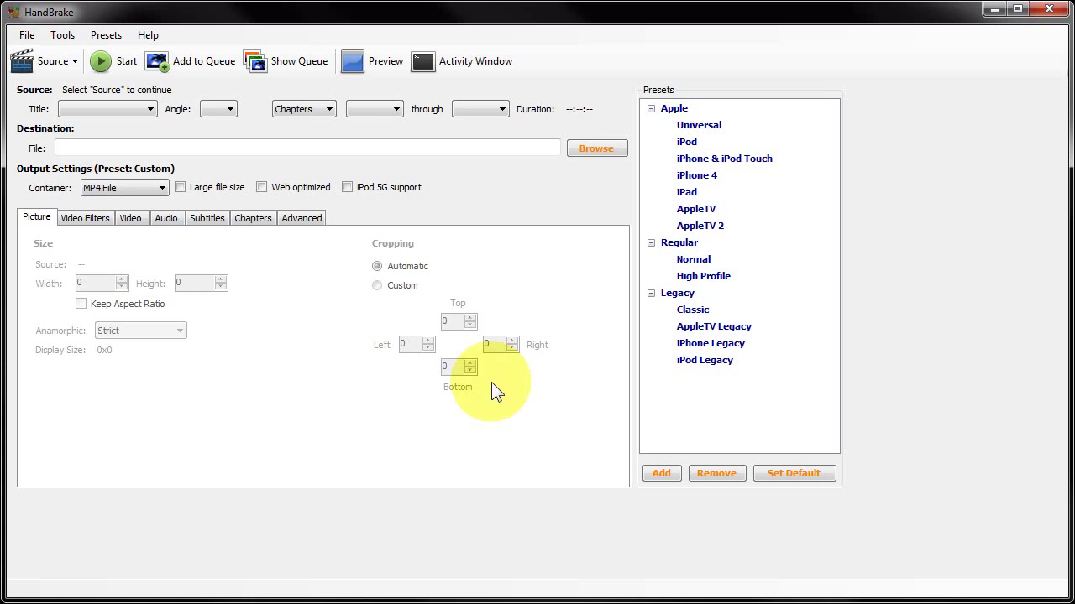
- In HandBrake, review the general, picture, audio and subtitle, CLI and logging, and advanced program options, then close them
click(62, 35)
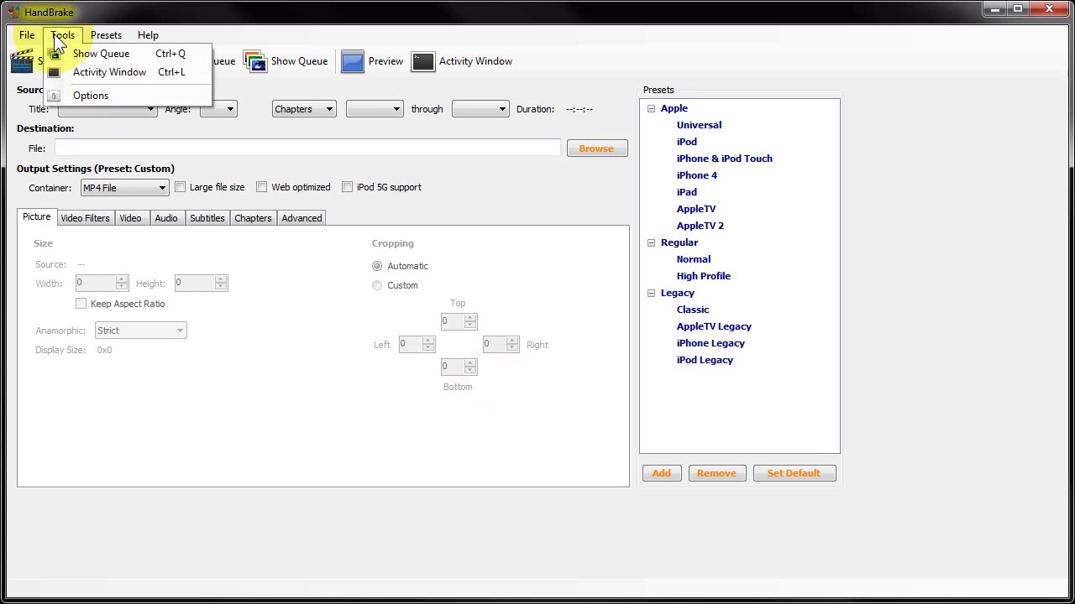
click(85, 97)
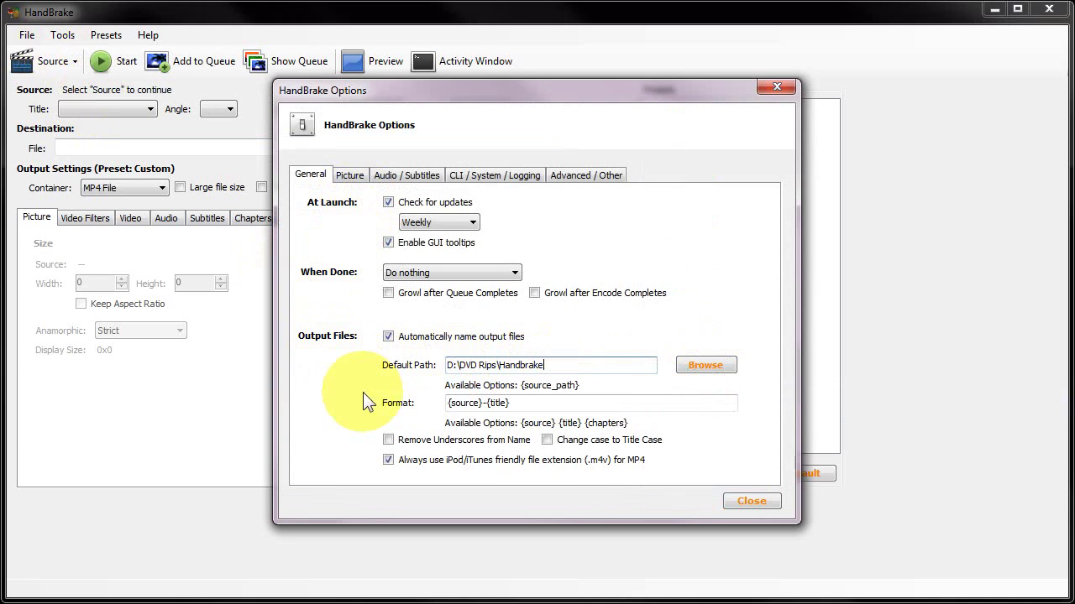
click(348, 175)
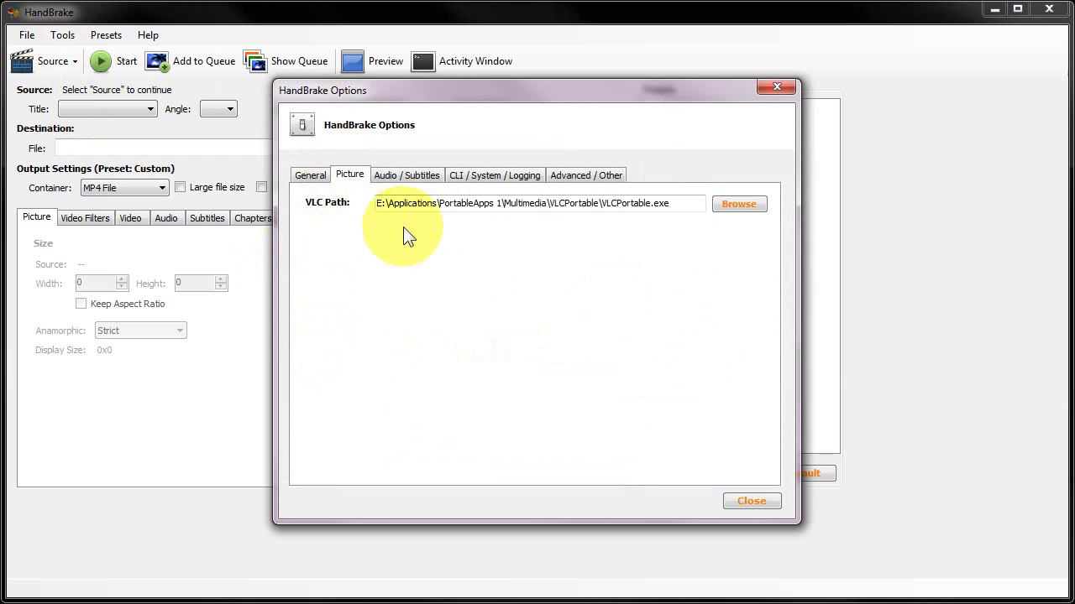
click(439, 204)
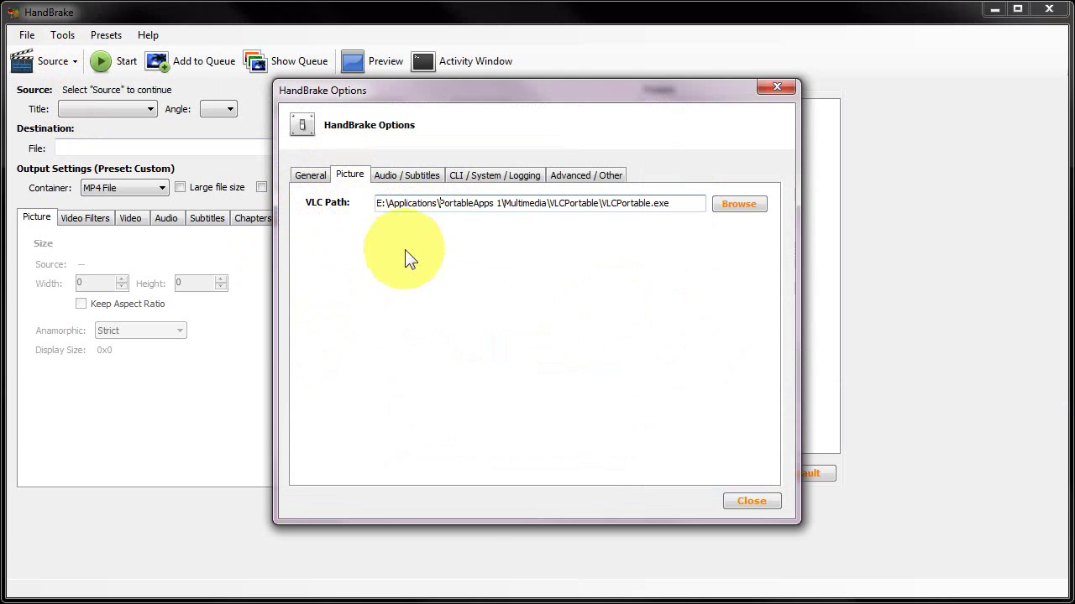
click(400, 176)
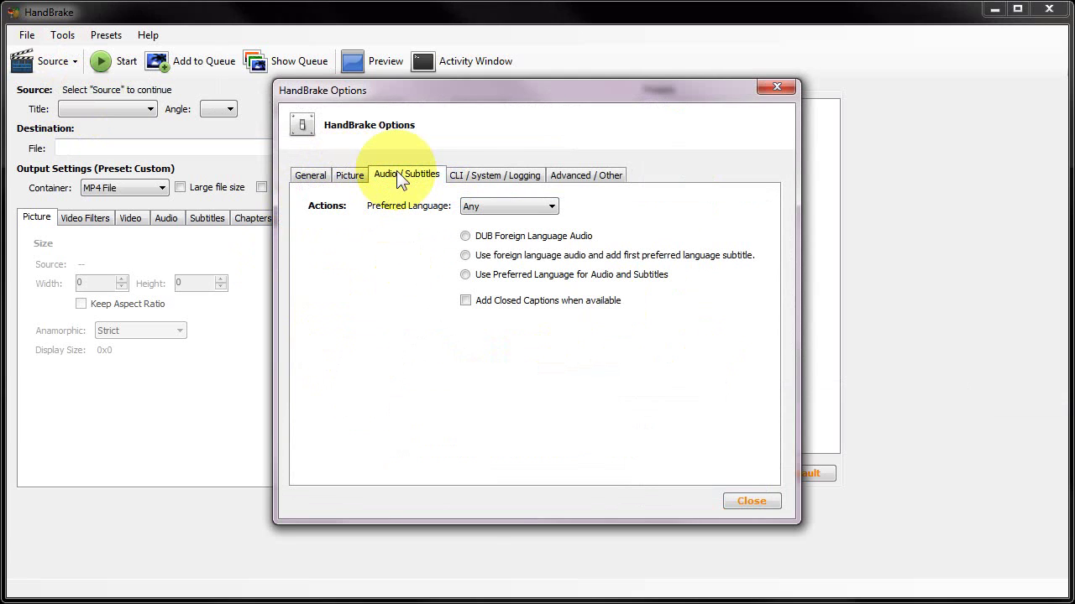
click(464, 172)
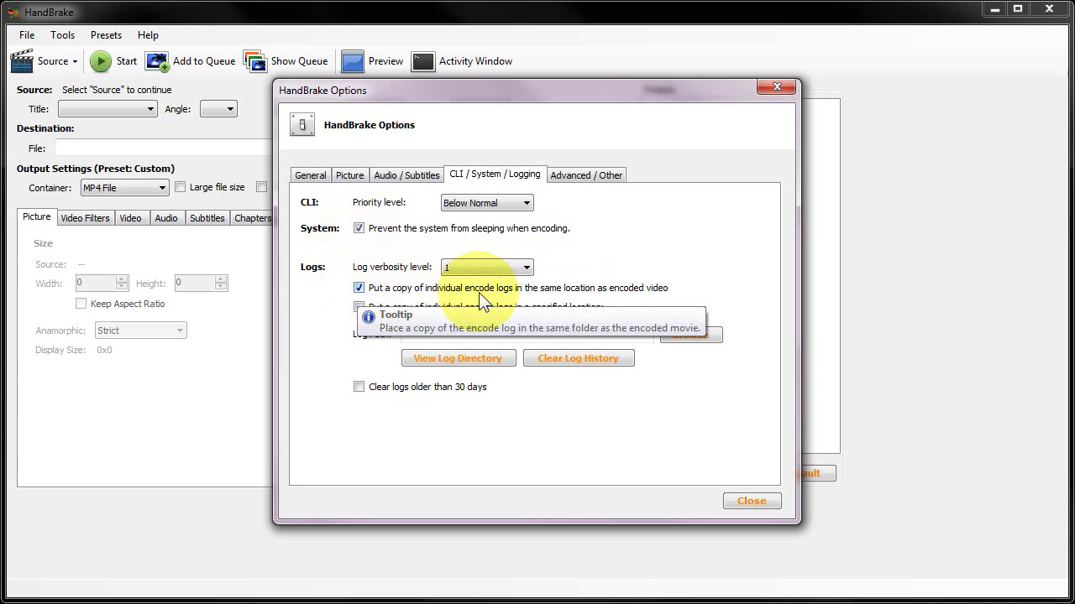
click(575, 178)
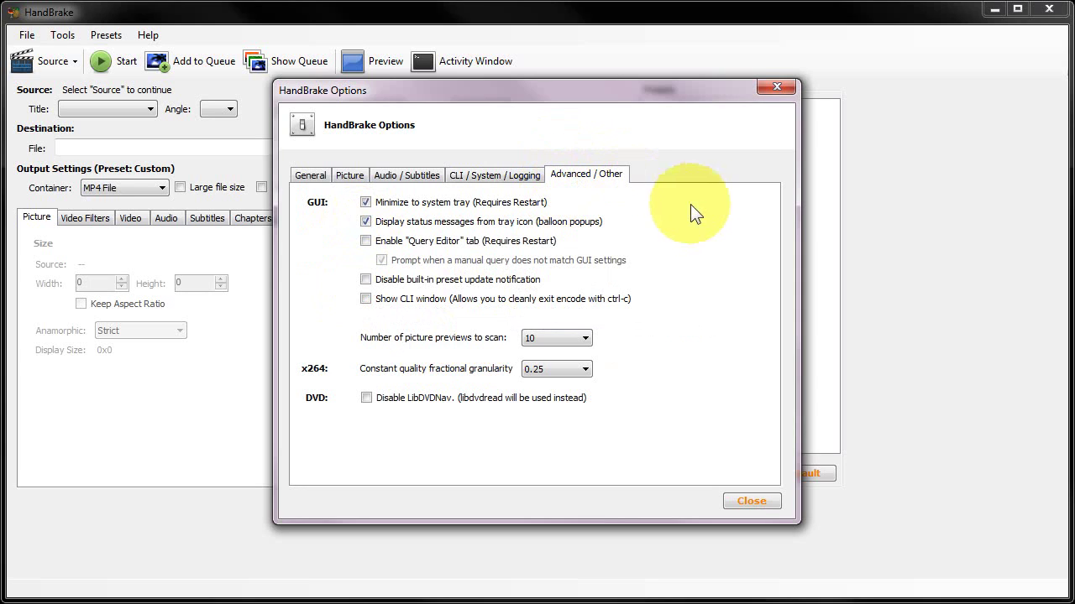
click(754, 500)
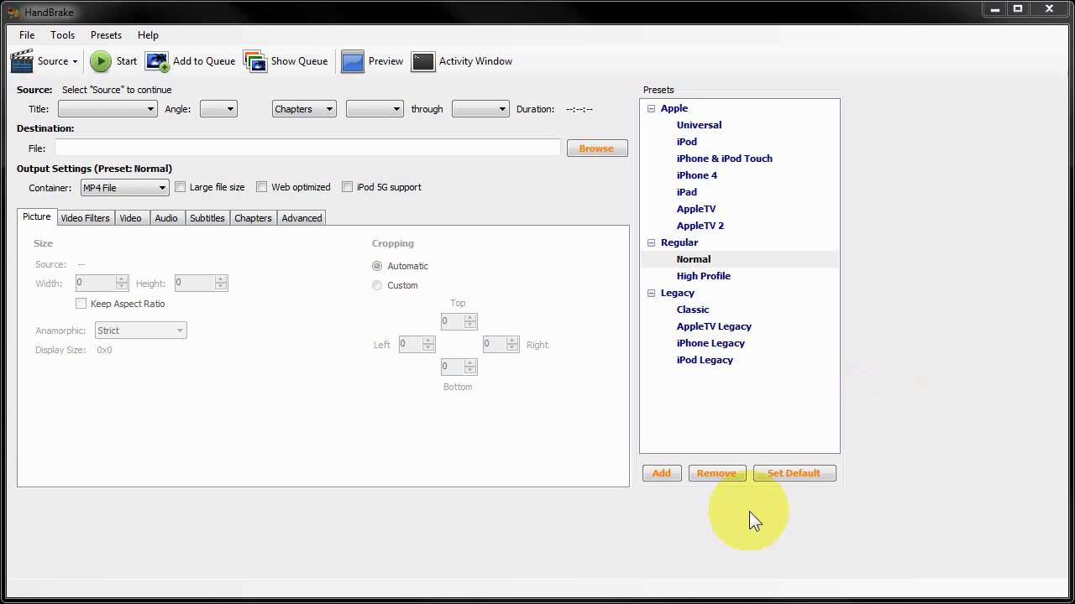
- Load the VIDEO_TS folder of HOLLOW_POINT, stored in DVD Rips\Handbrake on drive D, as the source
click(75, 64)
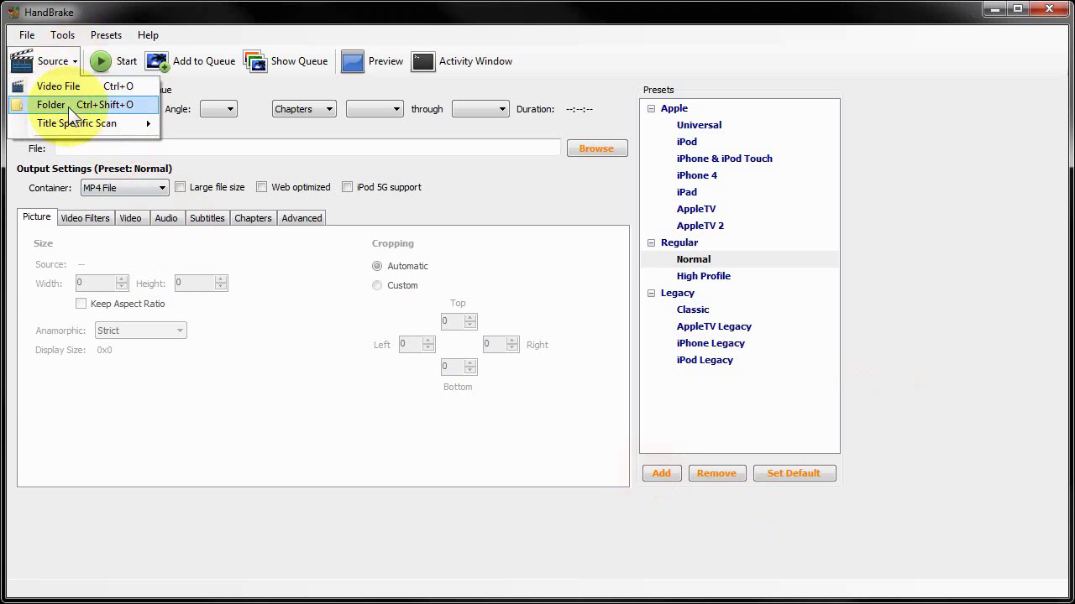
click(68, 106)
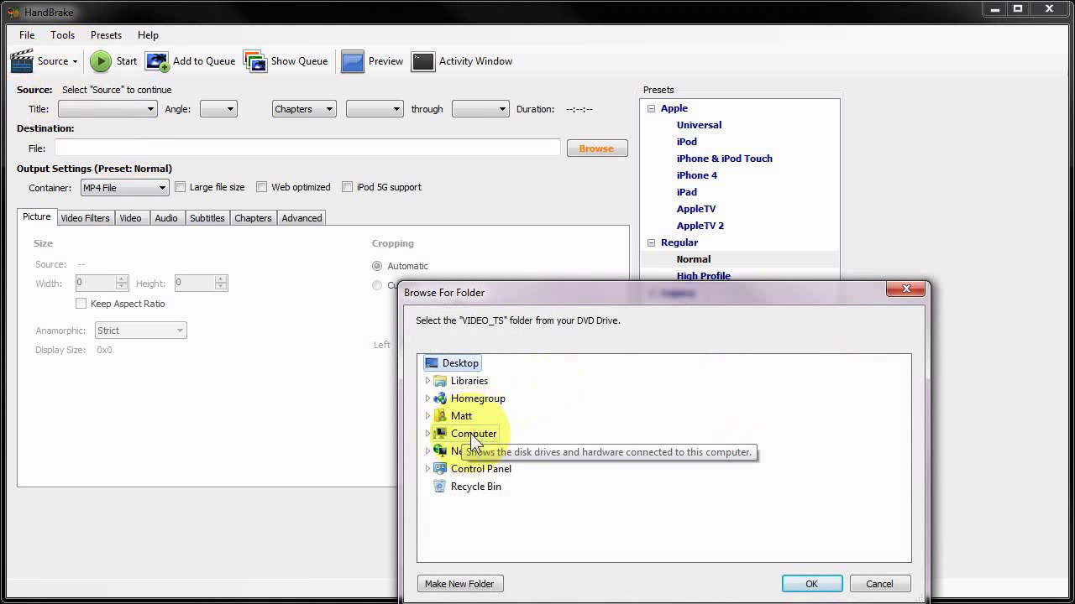
double_click(473, 435)
double_click(482, 487)
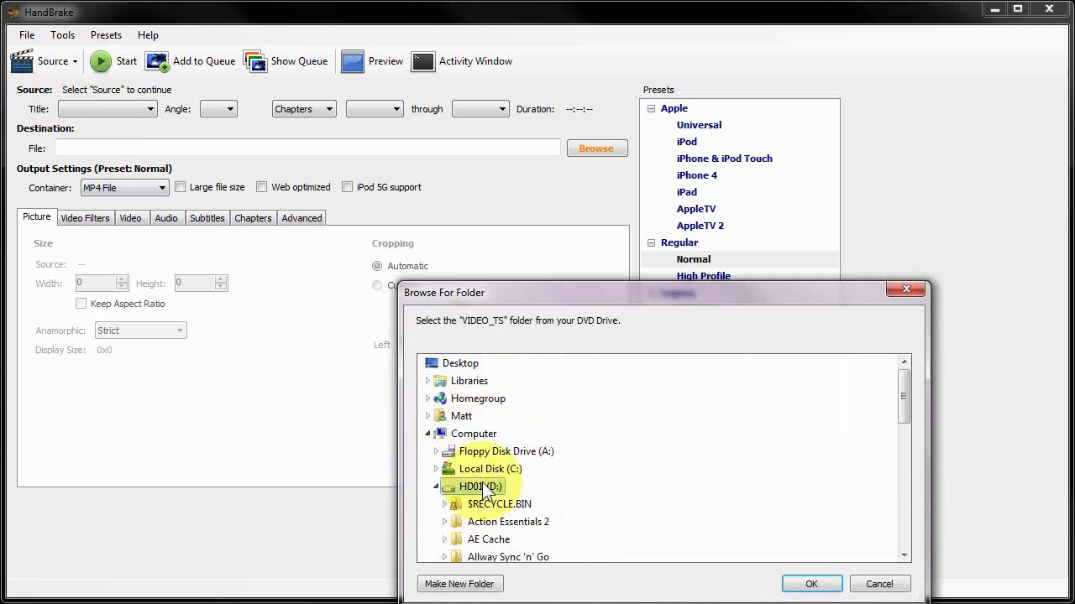
scroll(584, 488, down, 3)
click(490, 488)
scroll(532, 482, down, 2)
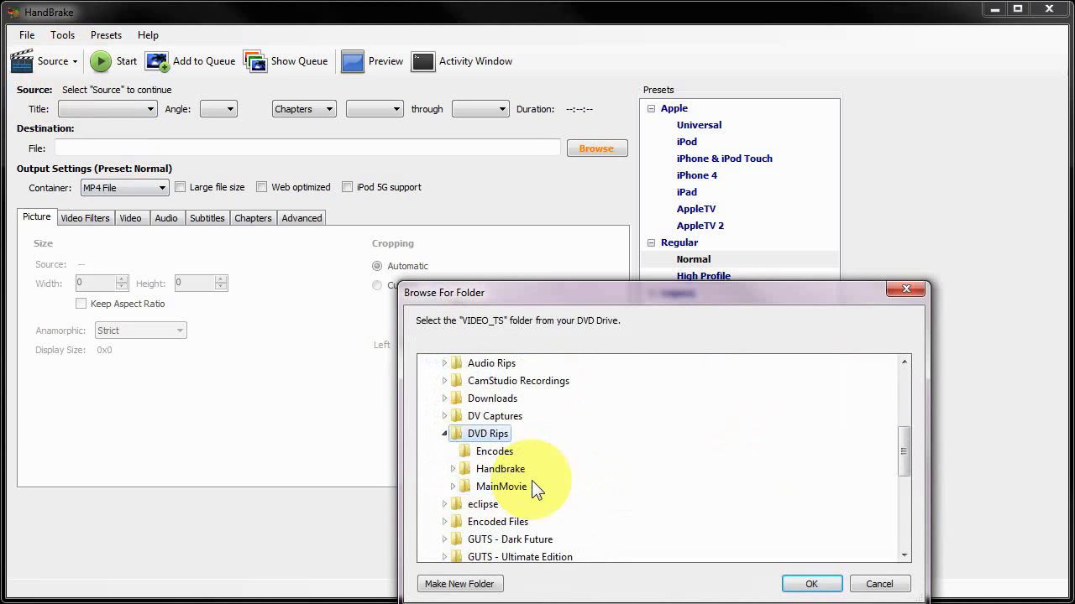
click(512, 469)
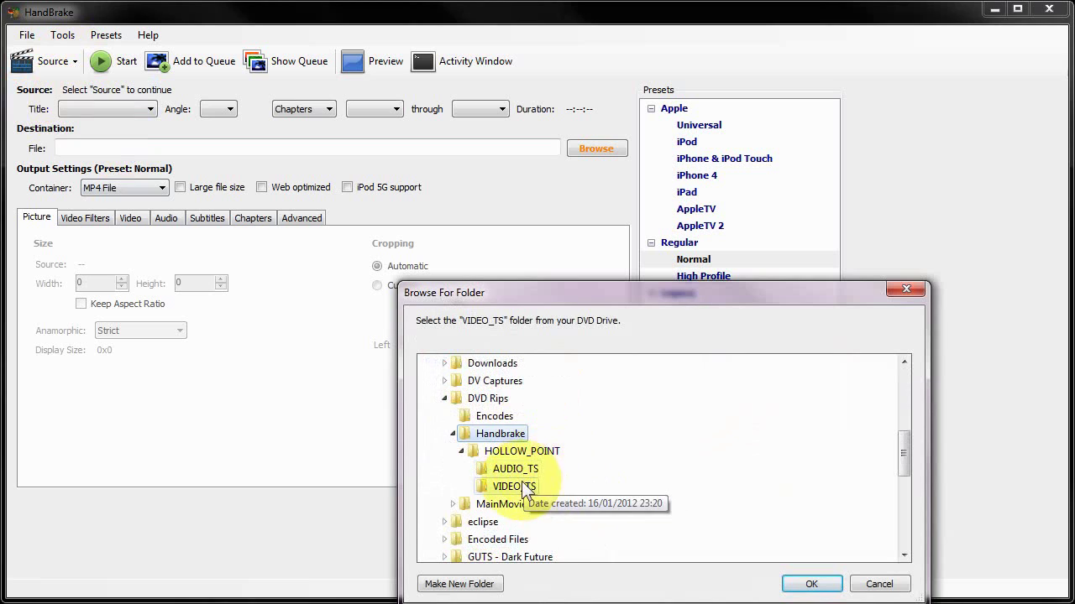
click(522, 487)
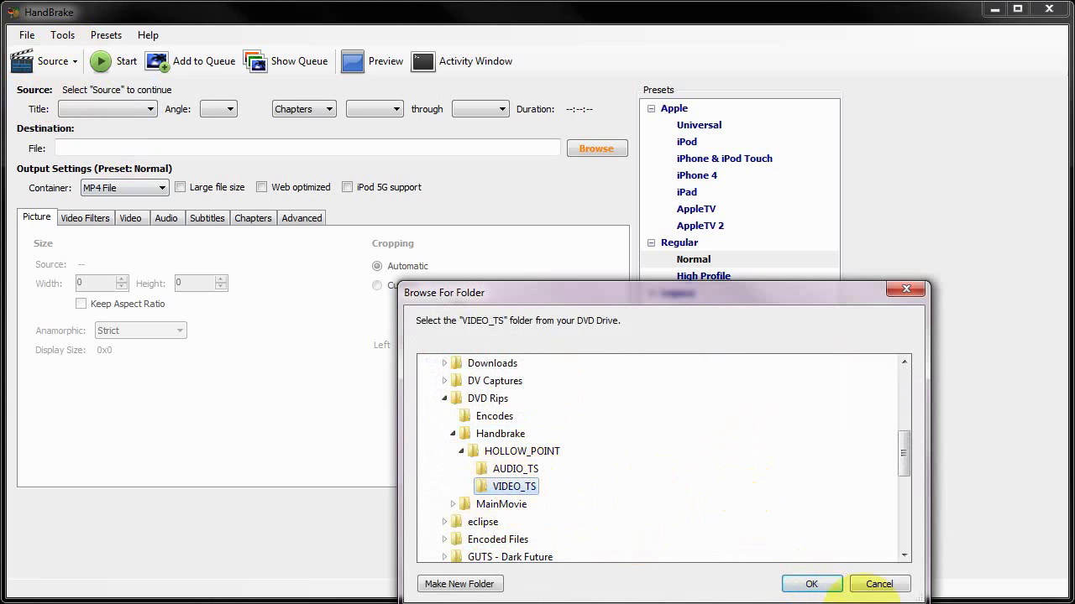
click(817, 587)
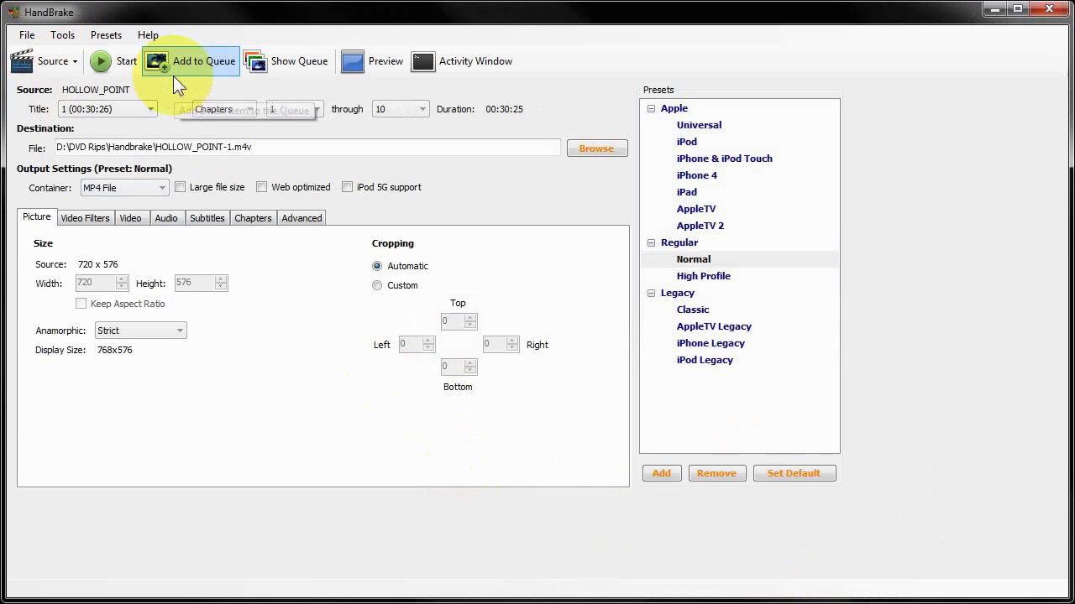
- Select title 16 (00:03:54) of the DVD source and check the chapters available for it
click(121, 108)
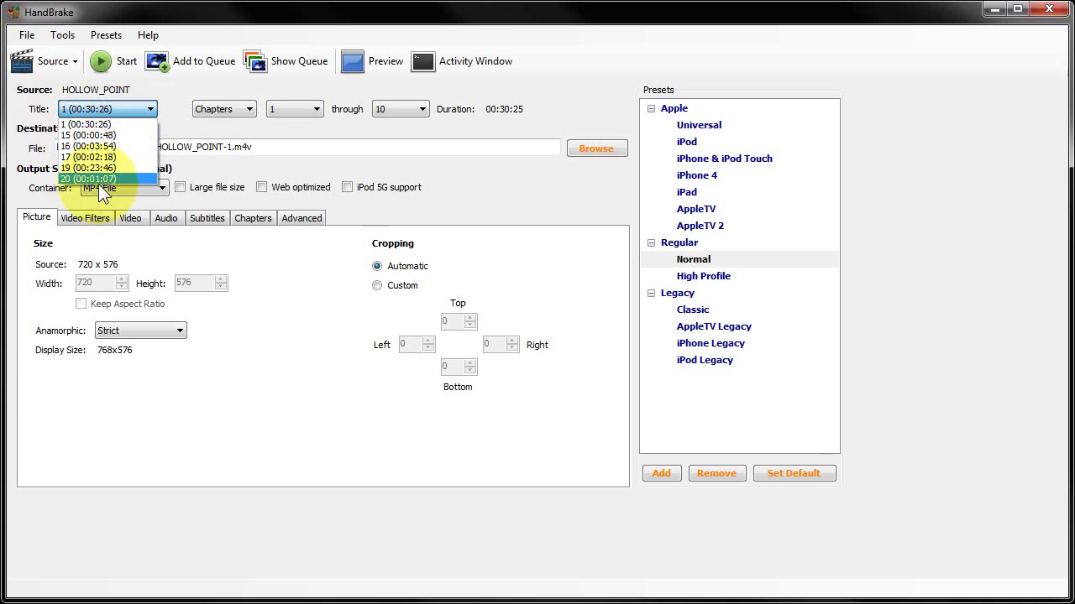
click(96, 146)
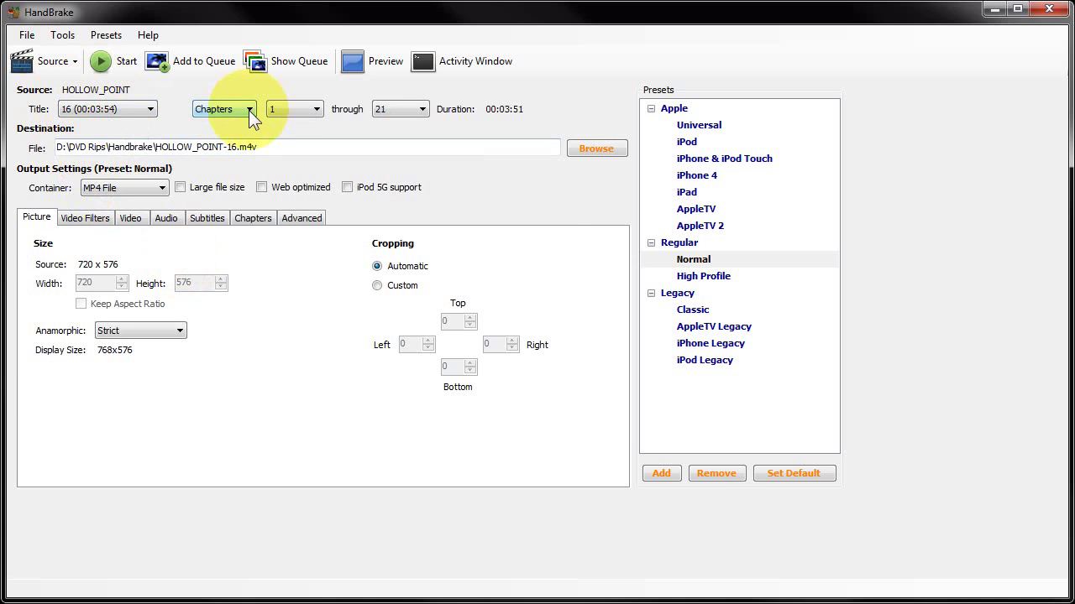
click(422, 110)
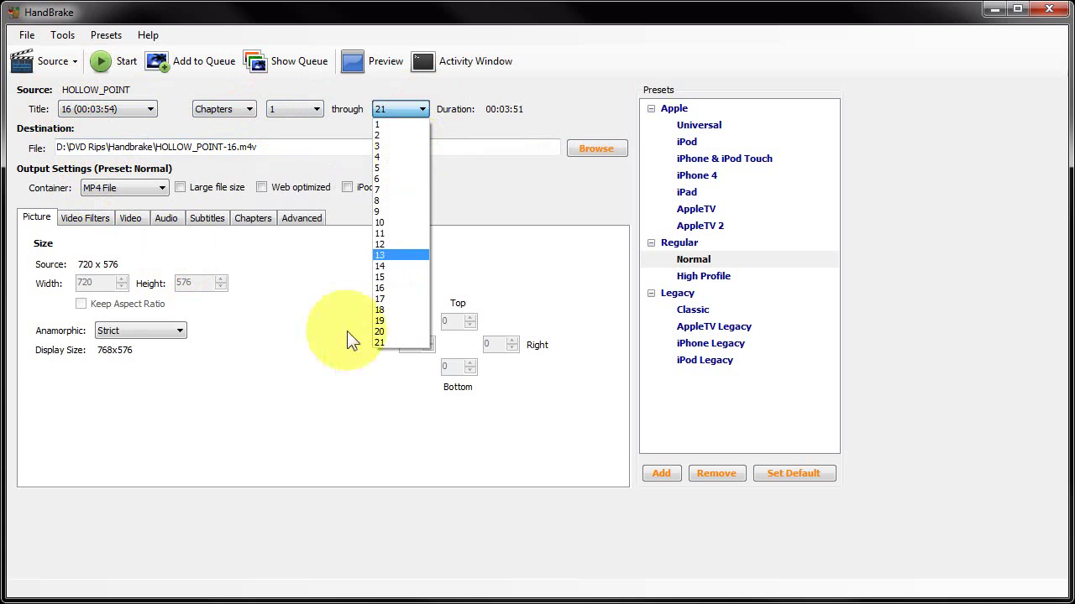
click(286, 127)
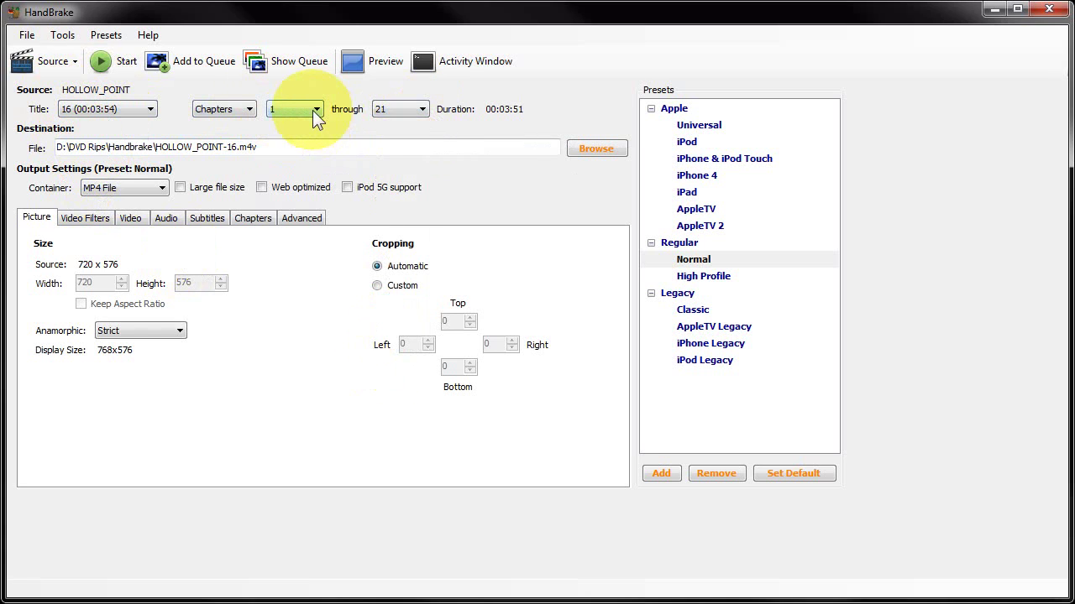
- Try limiting the encode to chapters 1 through 5, and to chapter 3 only
click(422, 109)
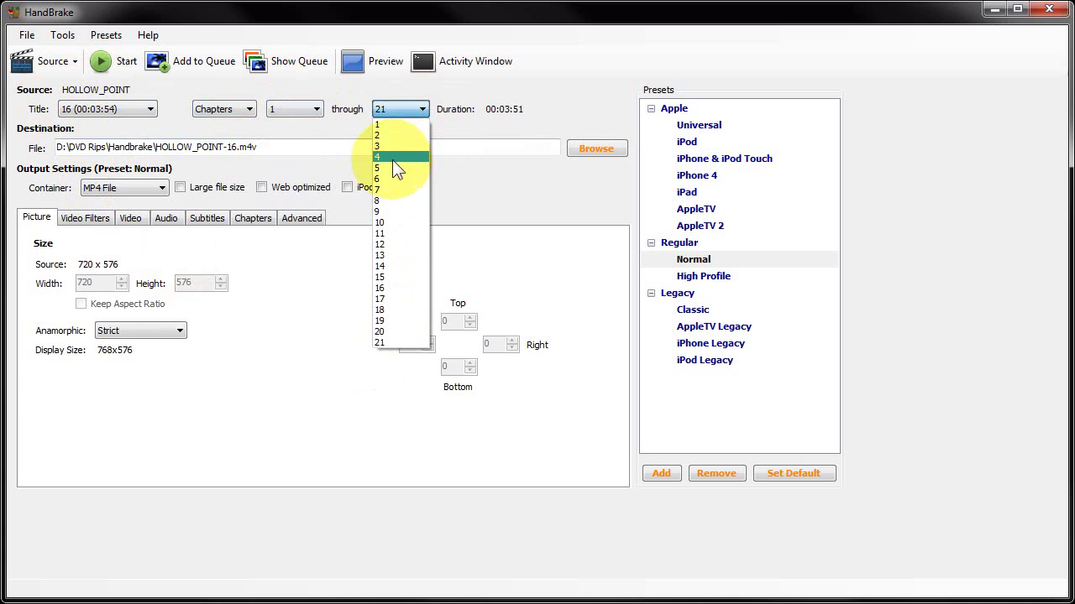
click(391, 167)
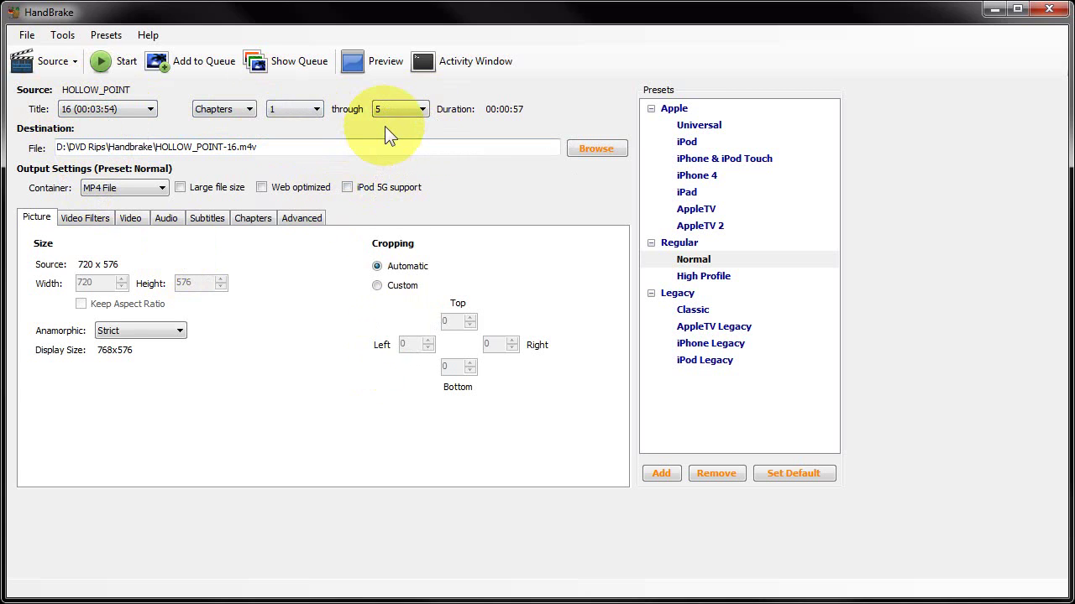
click(316, 110)
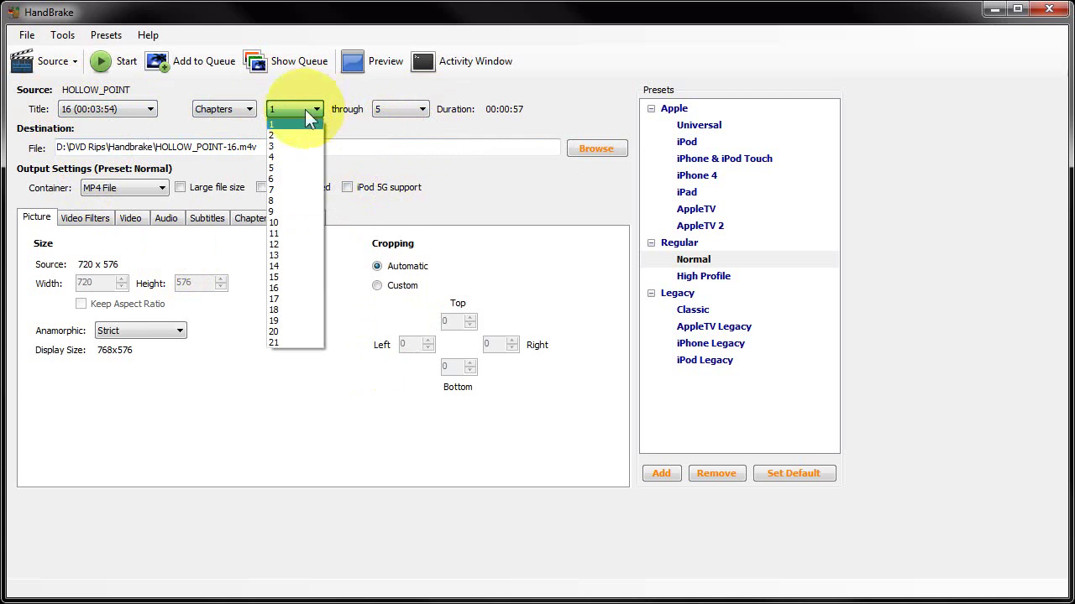
click(282, 145)
click(391, 109)
click(396, 149)
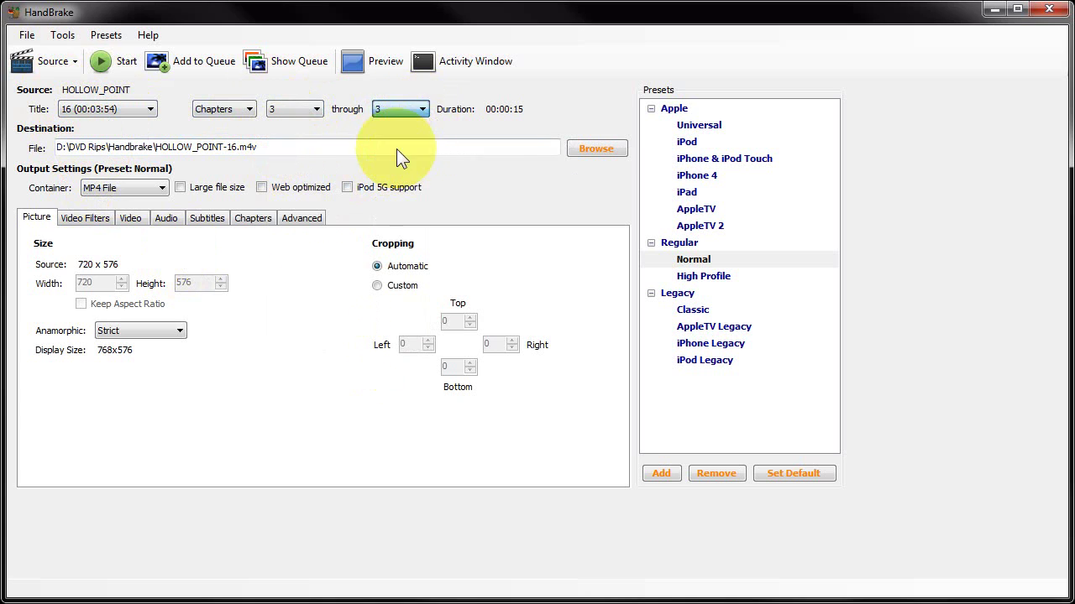
- Set the chapter range to 1 through 21 to cover the whole title
click(316, 109)
click(295, 124)
click(420, 109)
click(385, 342)
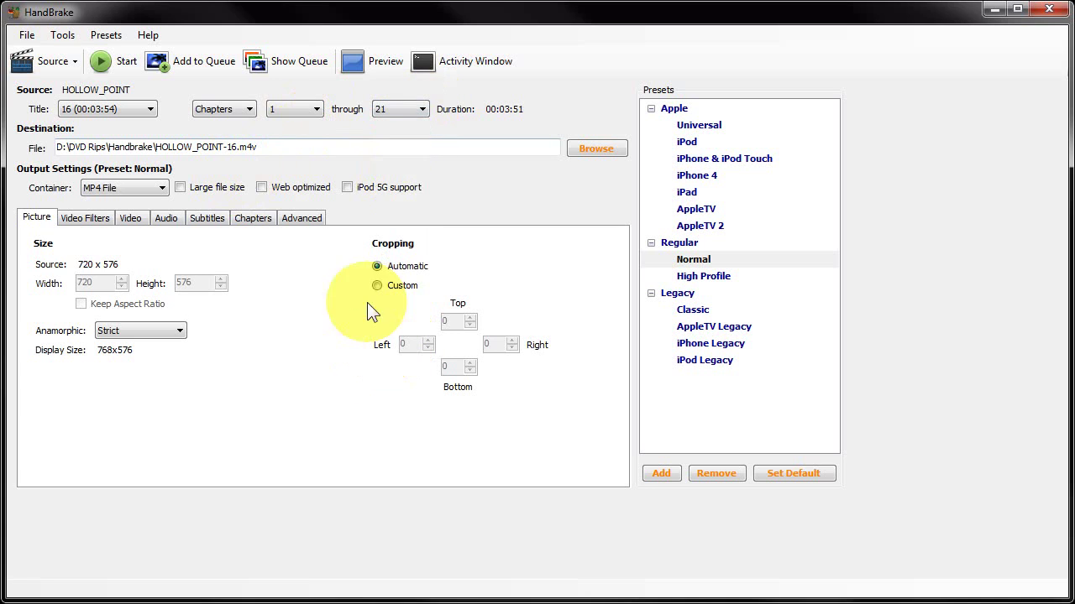
- Try defining the encoding range in seconds and in frames, and return it to chapters
click(235, 110)
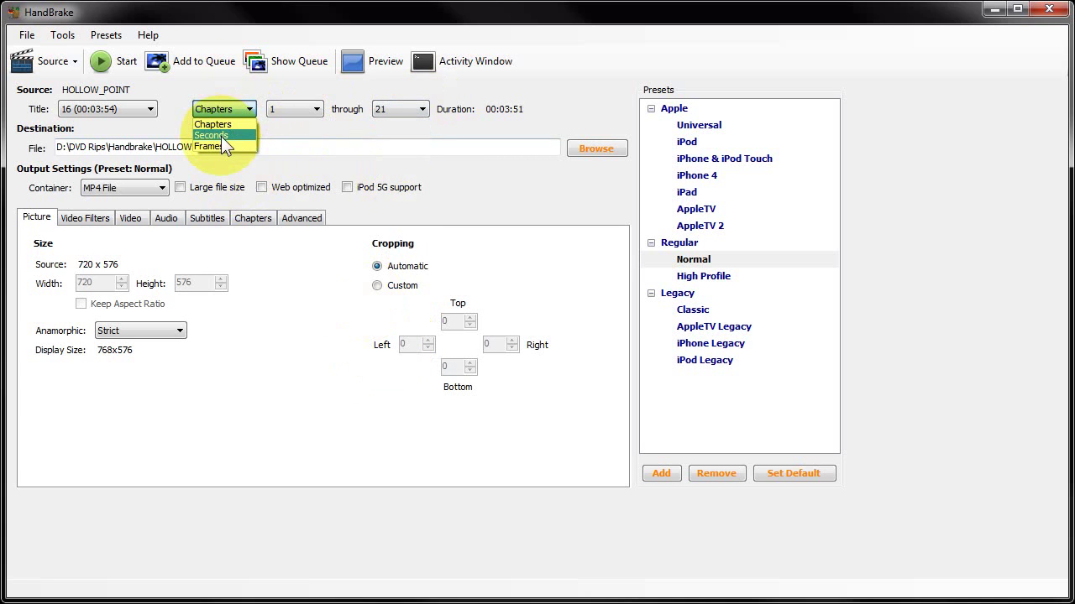
click(220, 136)
click(250, 110)
click(216, 148)
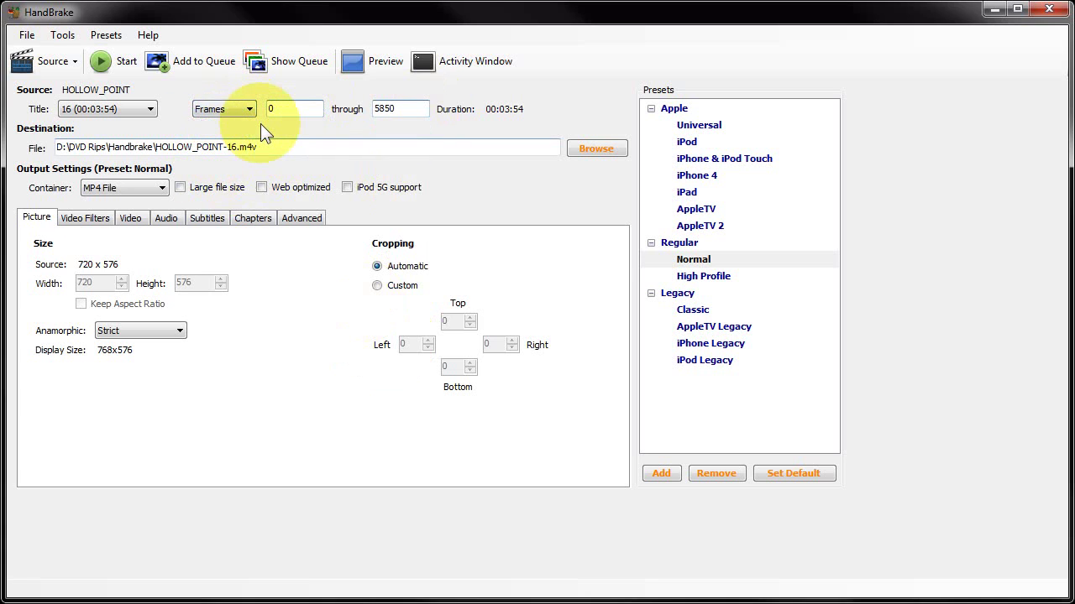
click(251, 110)
click(249, 126)
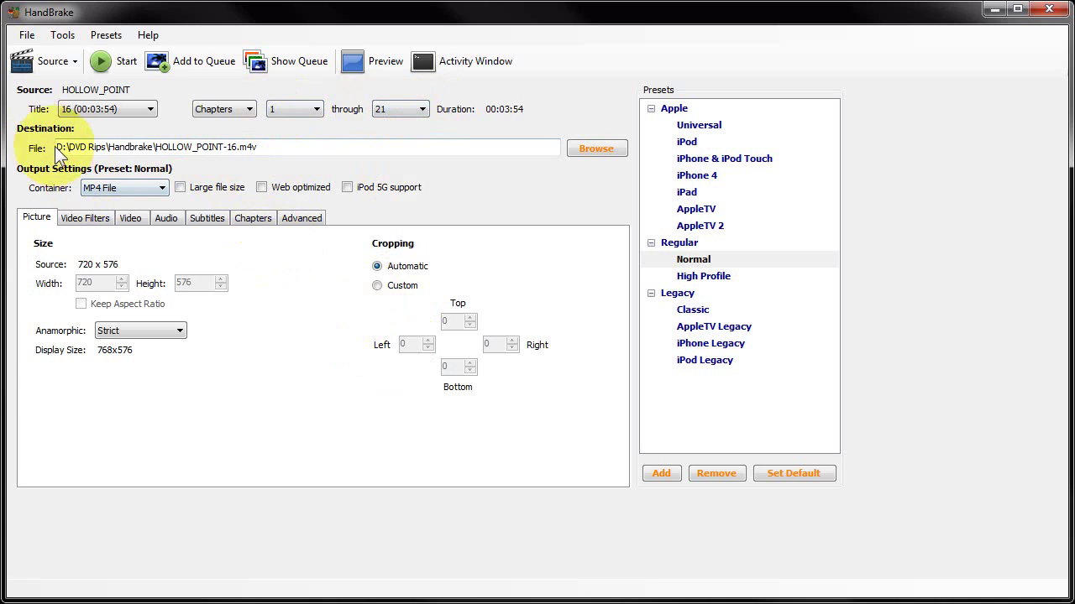
- Highlight the destination folder path, review the available container formats and choose MP4 File
drag(58, 148, 158, 147)
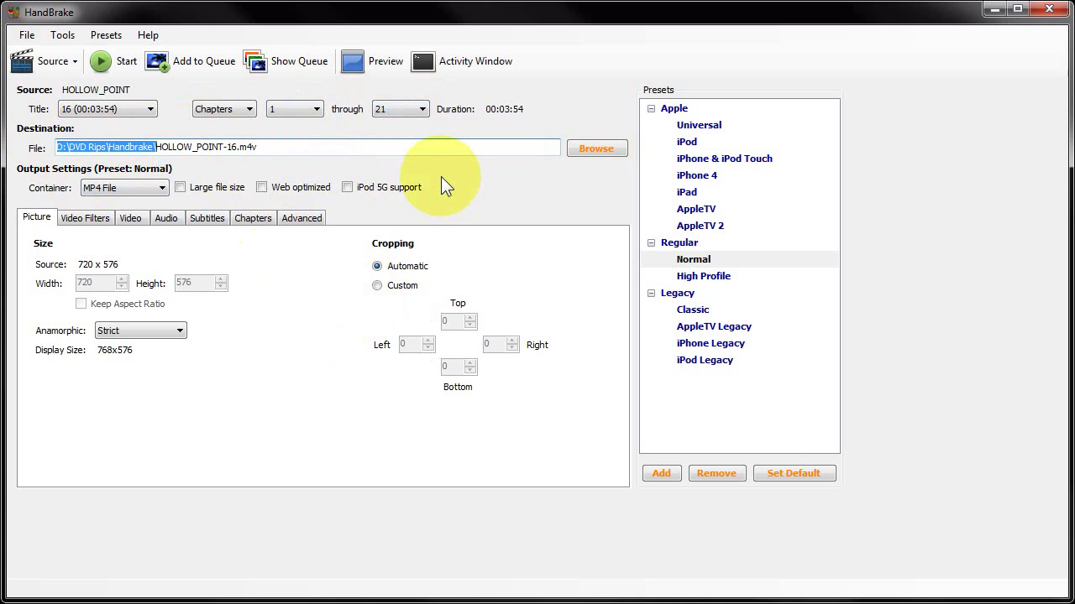
click(163, 186)
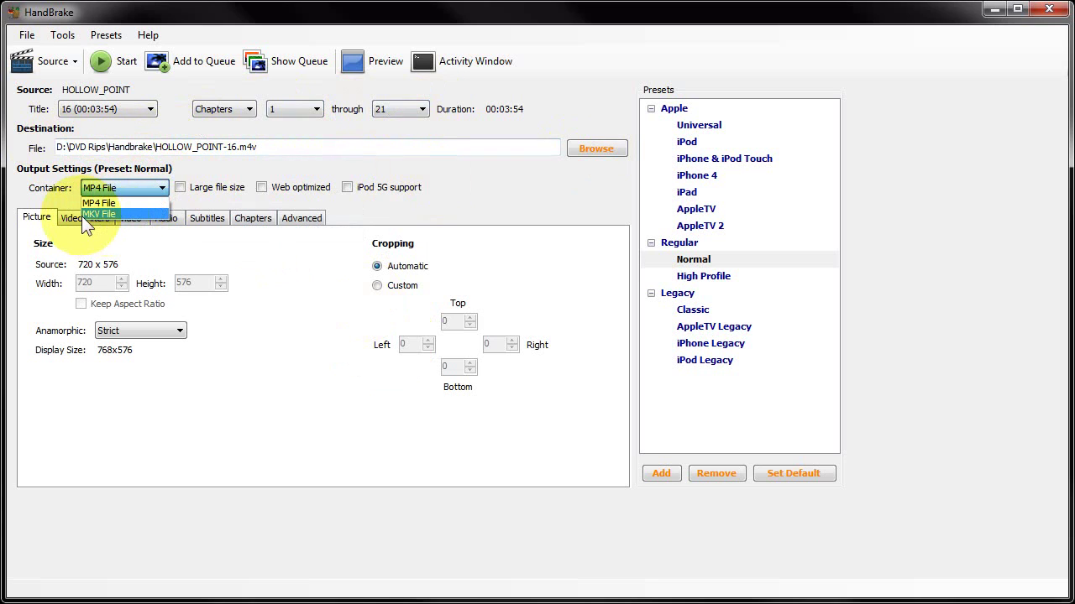
click(127, 204)
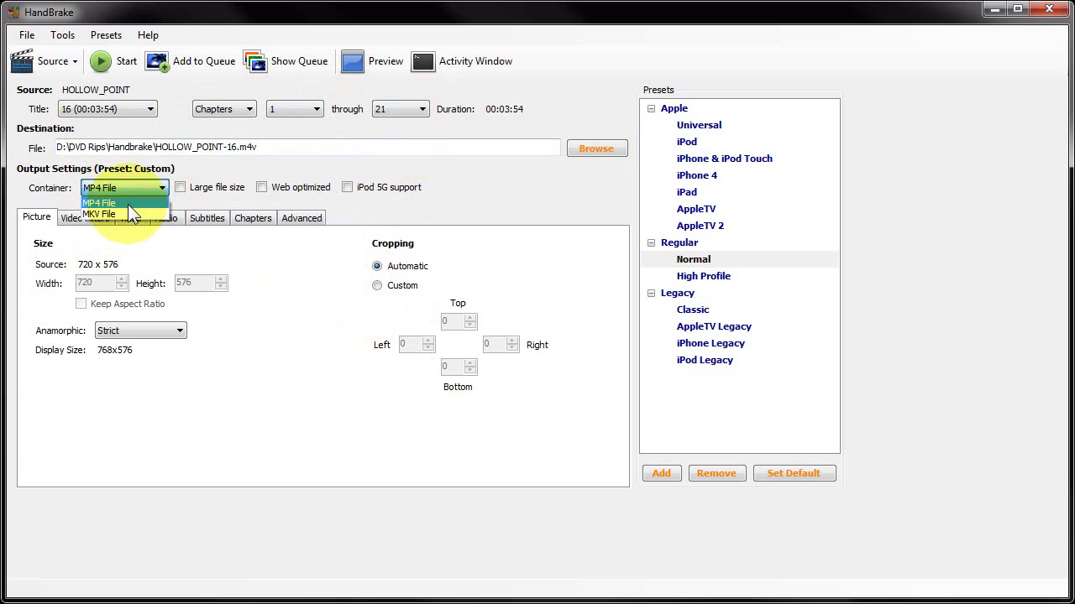
click(128, 204)
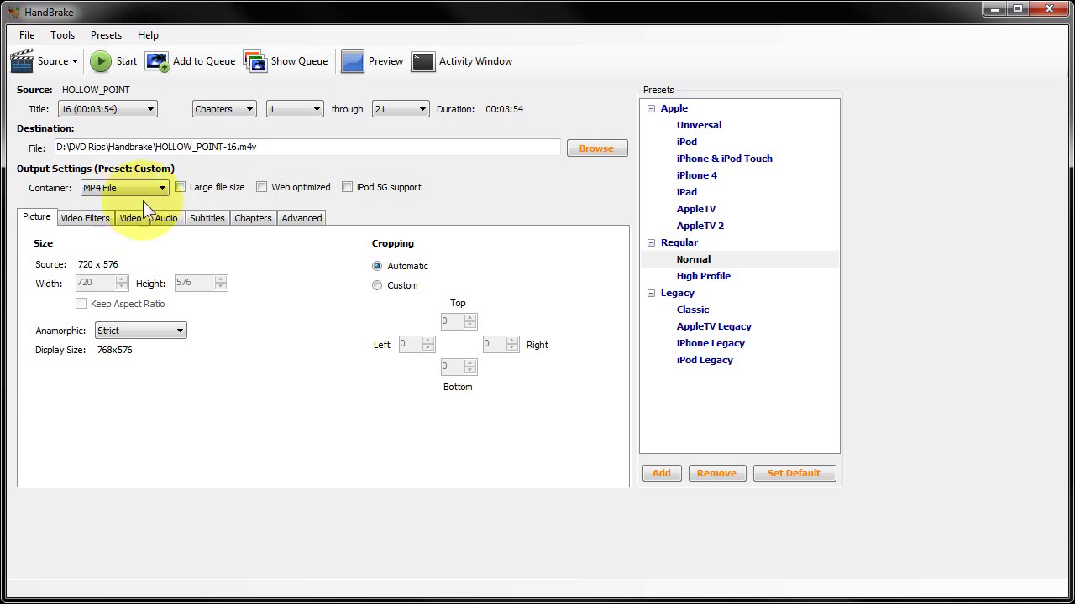
click(163, 188)
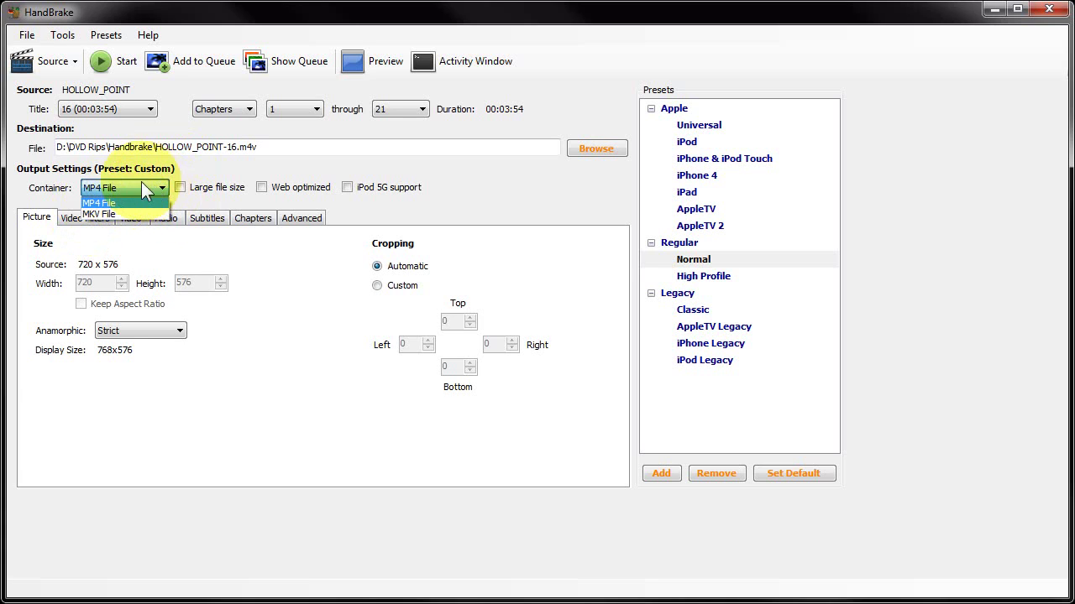
click(123, 202)
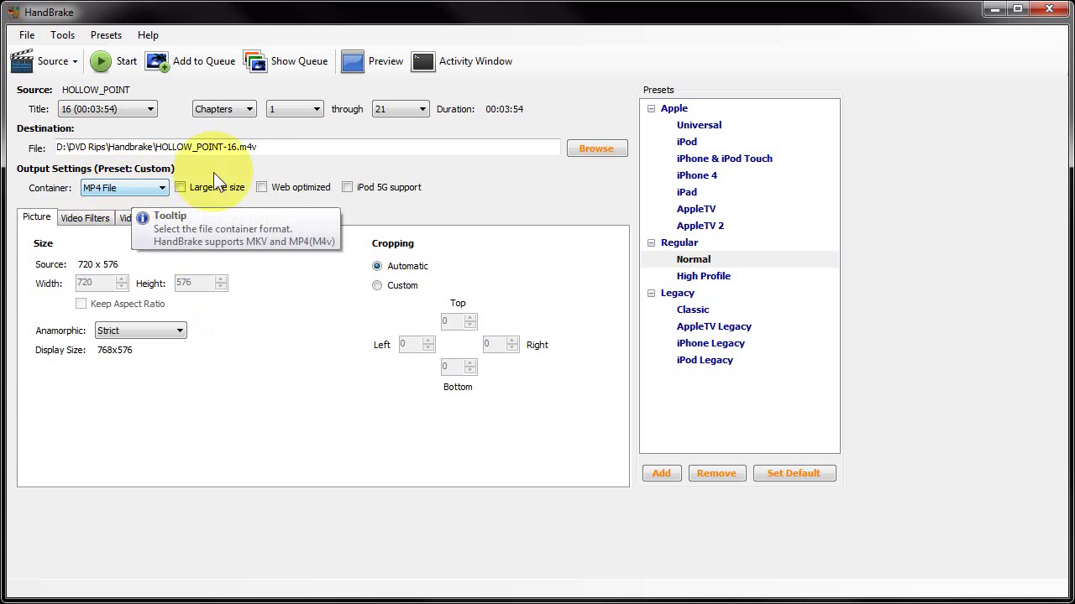
- Highlight the m4v extension in the destination file name to examine it, and clear the selection
drag(239, 146, 267, 144)
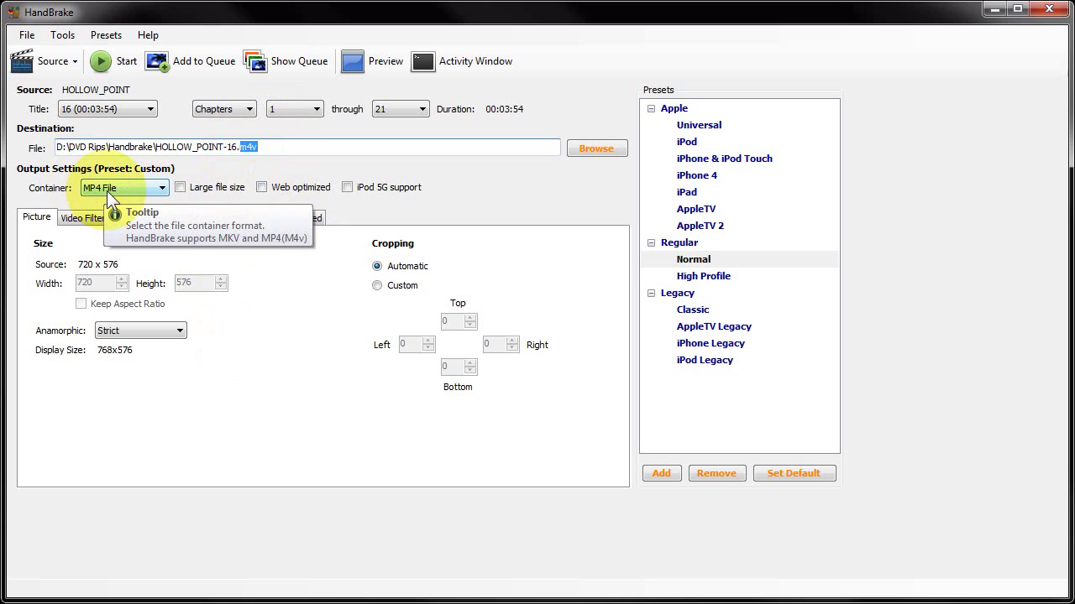
click(248, 148)
drag(239, 147, 285, 147)
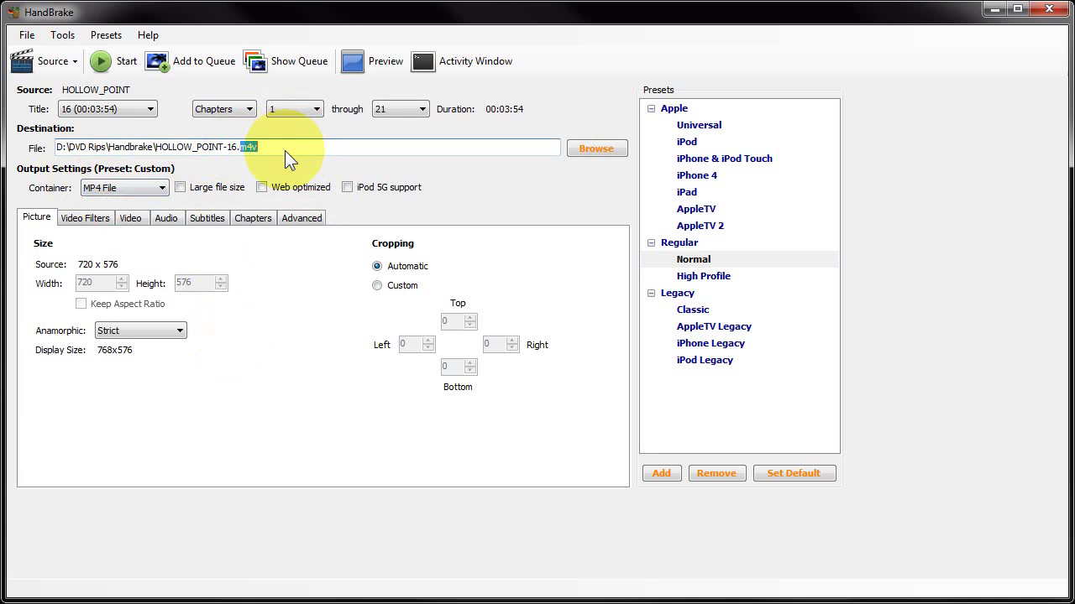
click(240, 145)
double_click(241, 145)
click(241, 144)
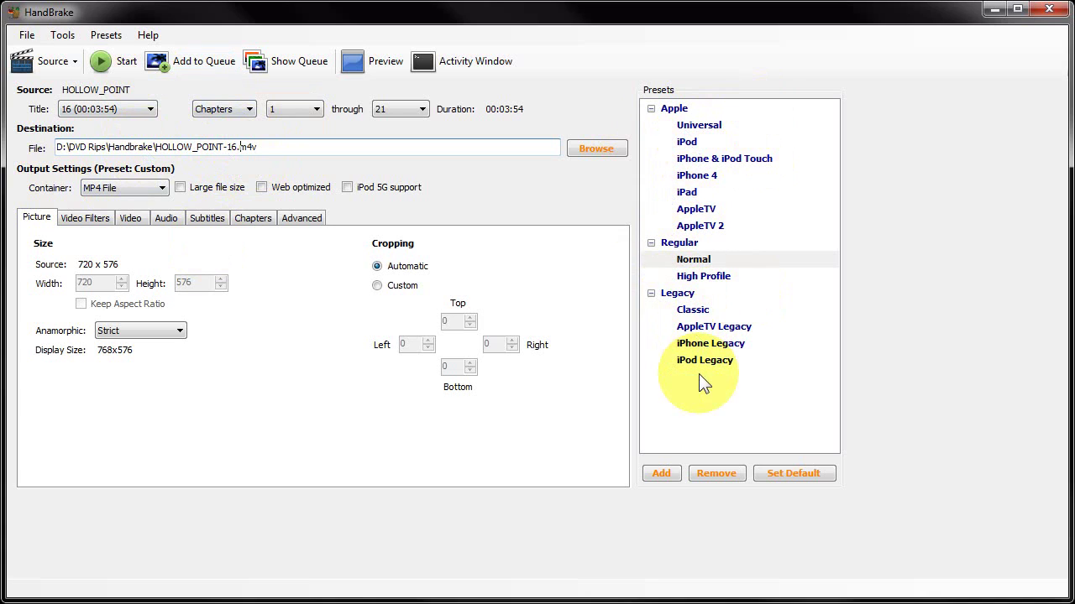
- Try the High Profile, Normal, AppleTV 2, iPhone 4, and iPhone & iPod Touch presets to compare their picture settings
click(704, 277)
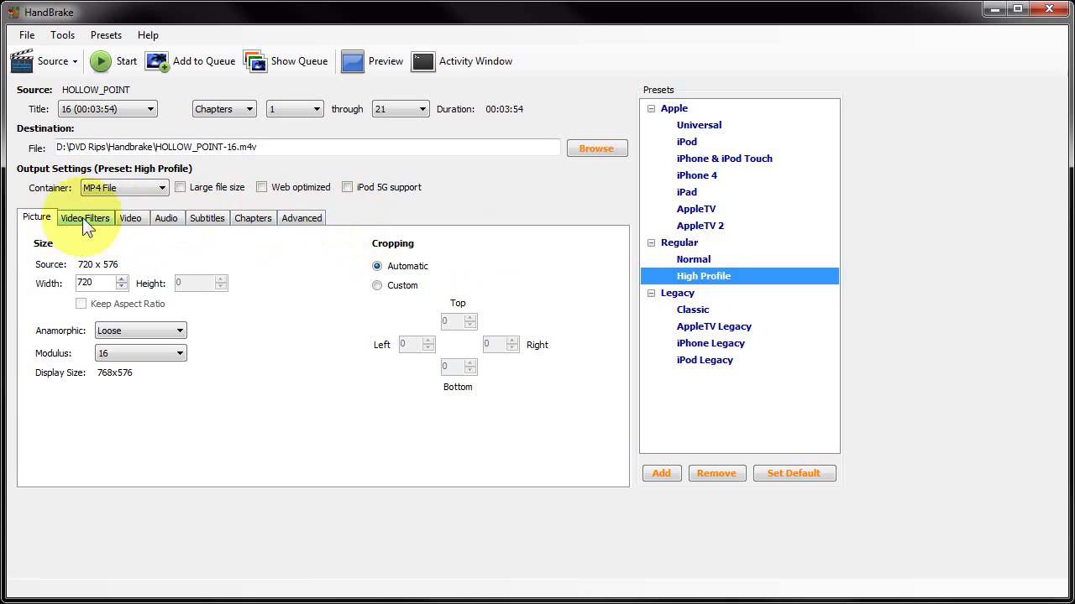
click(671, 262)
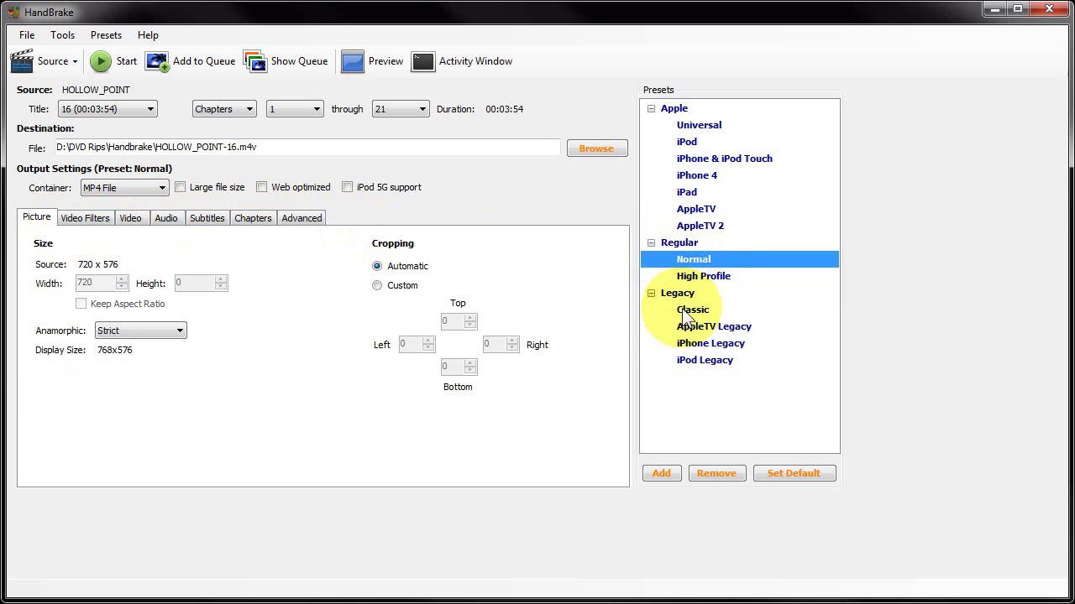
click(711, 223)
click(696, 178)
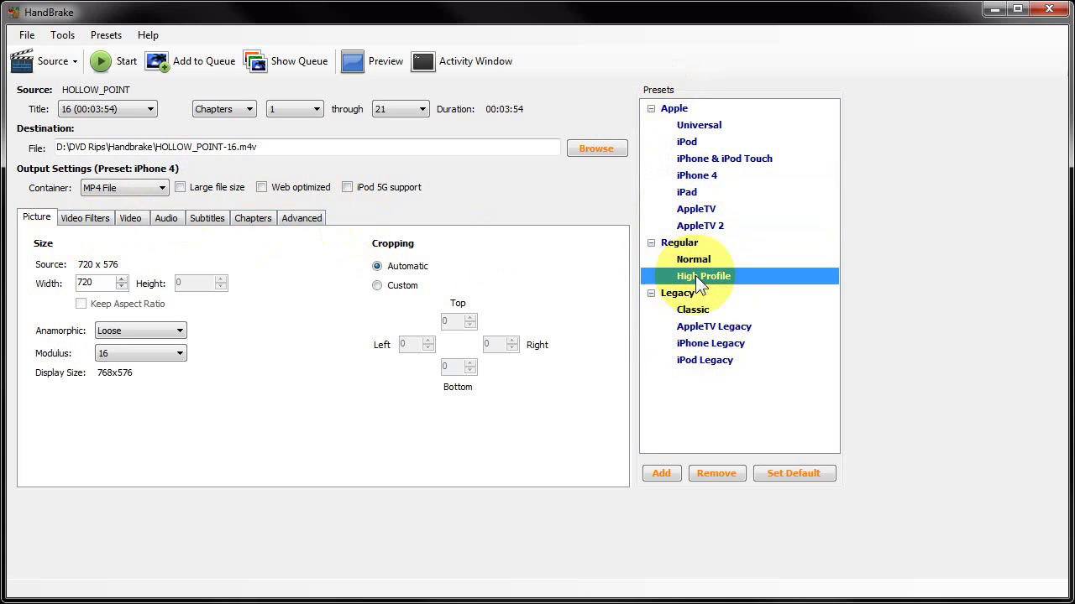
click(714, 277)
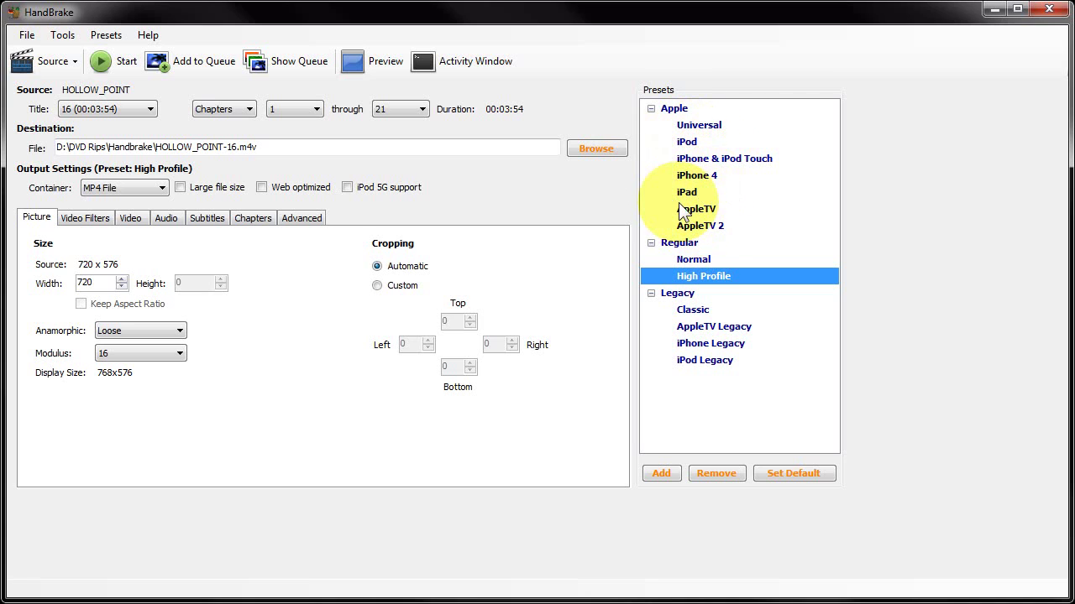
click(696, 176)
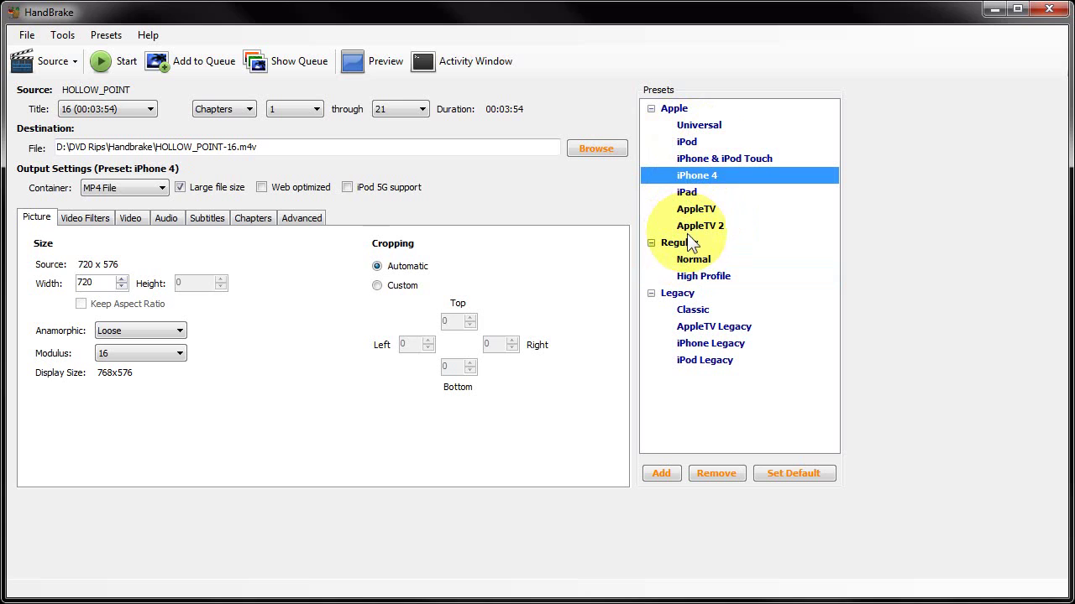
click(701, 159)
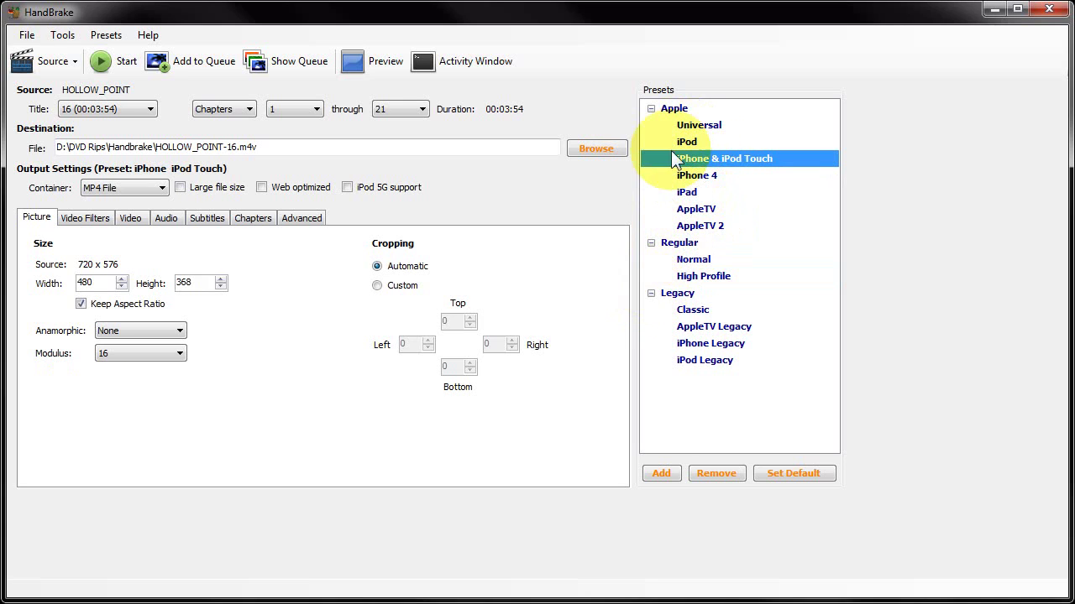
- Apply the High Profile preset from the Regular group after comparing it with Normal
click(717, 280)
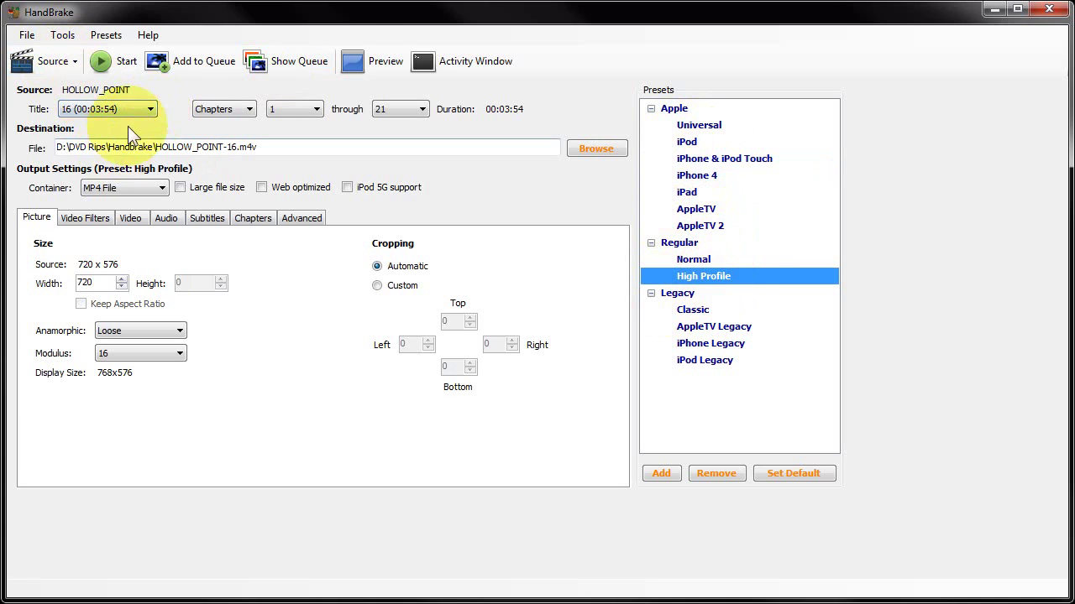
click(688, 261)
click(690, 277)
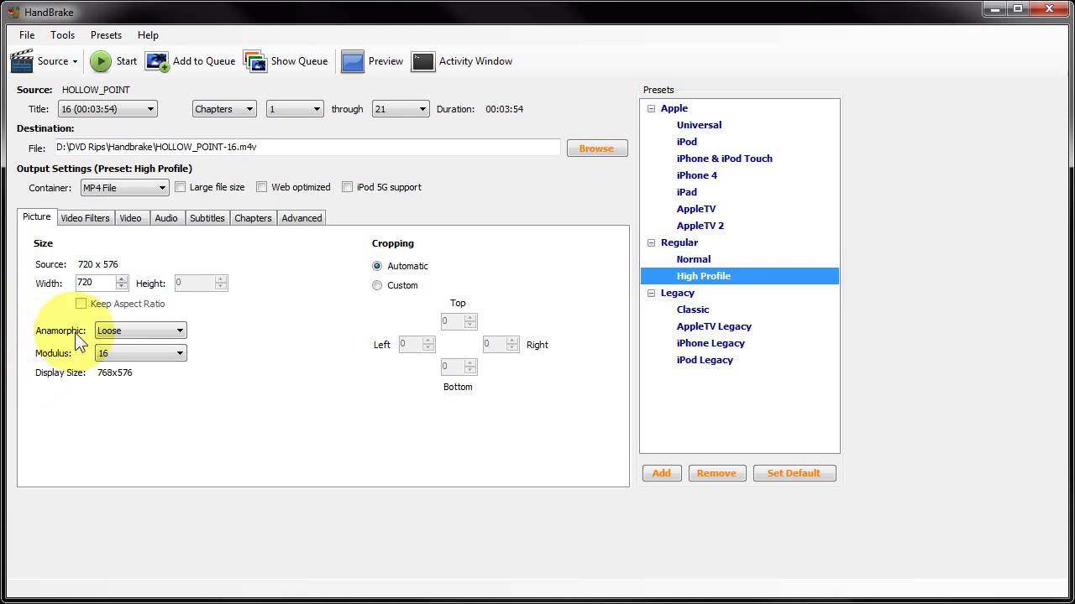
- Choose Loose as the anamorphic mode for the picture and look over the video filter settings
click(122, 331)
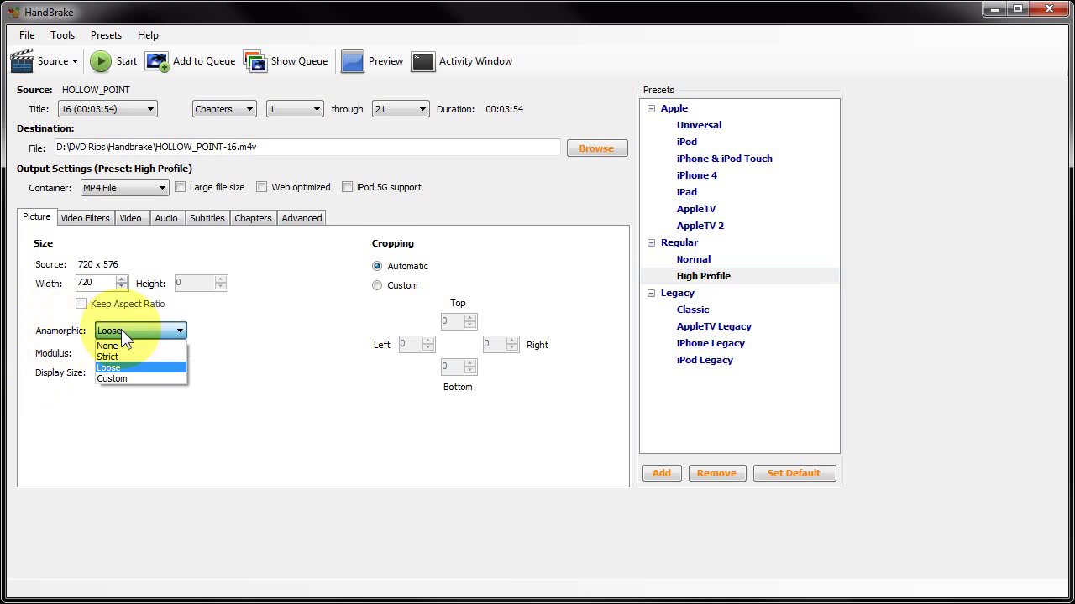
click(114, 368)
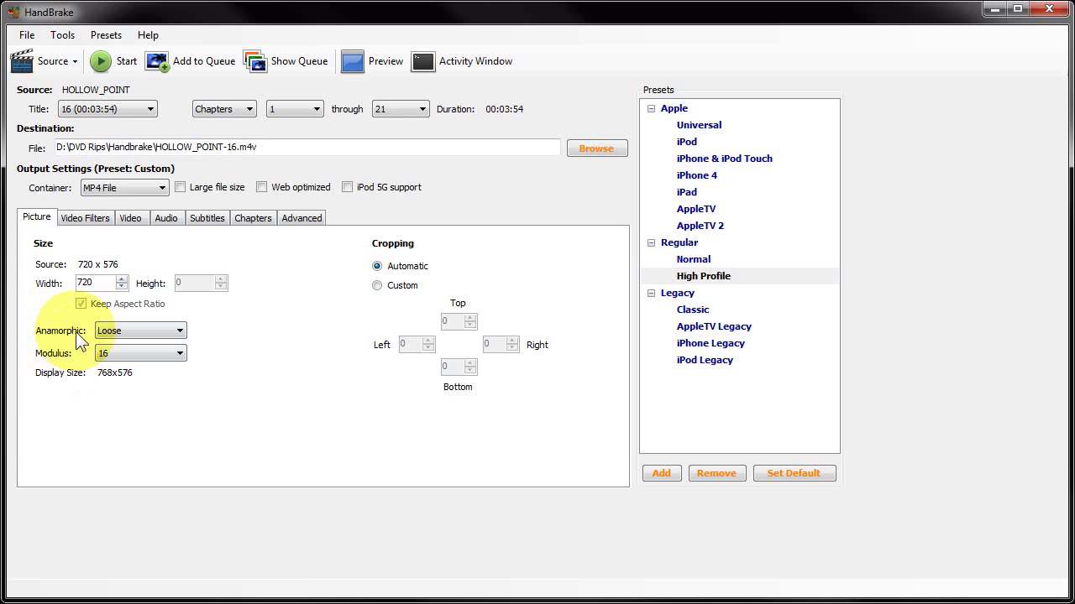
click(84, 225)
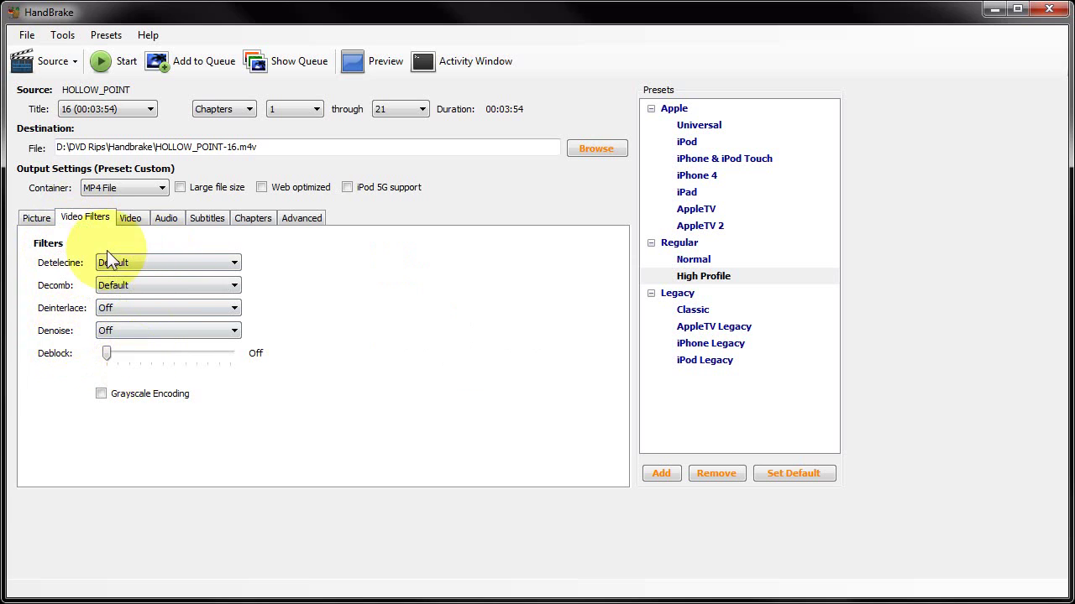
- Set the video codec to MPEG-4 (FFmpeg)
click(134, 221)
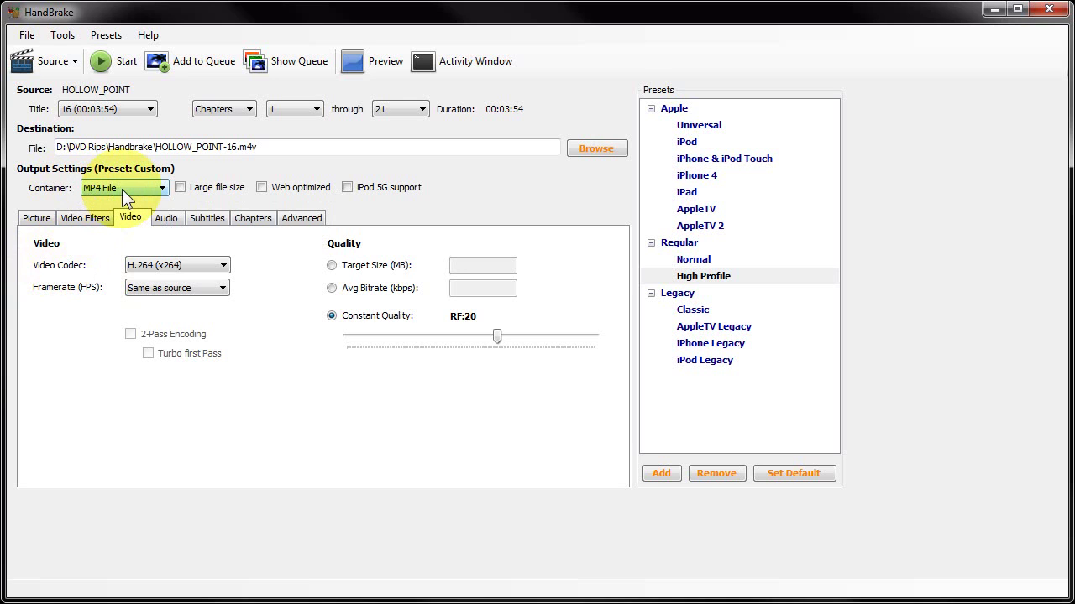
click(163, 265)
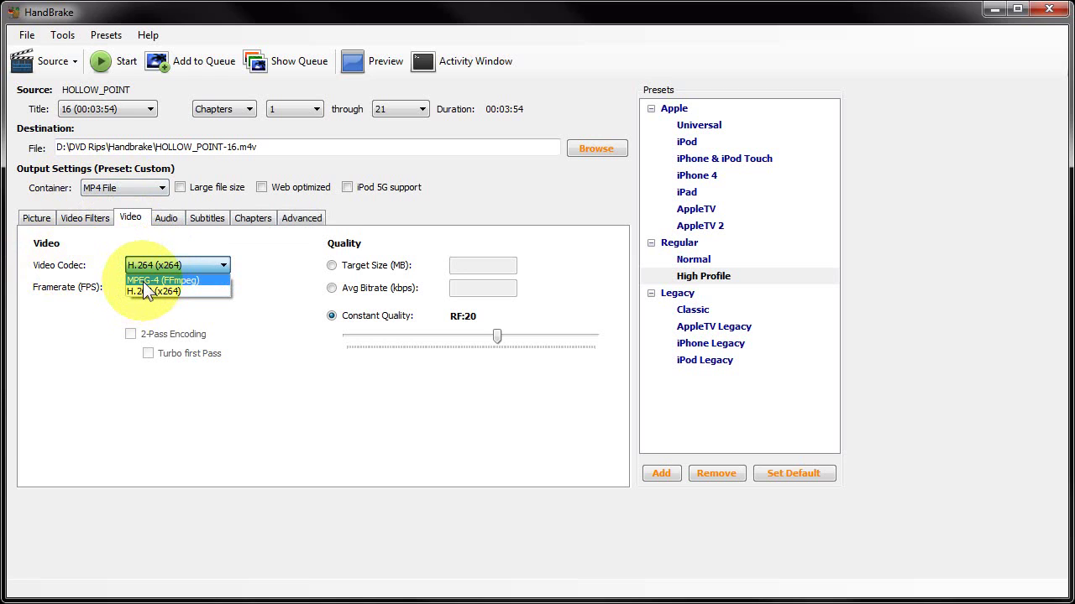
click(142, 281)
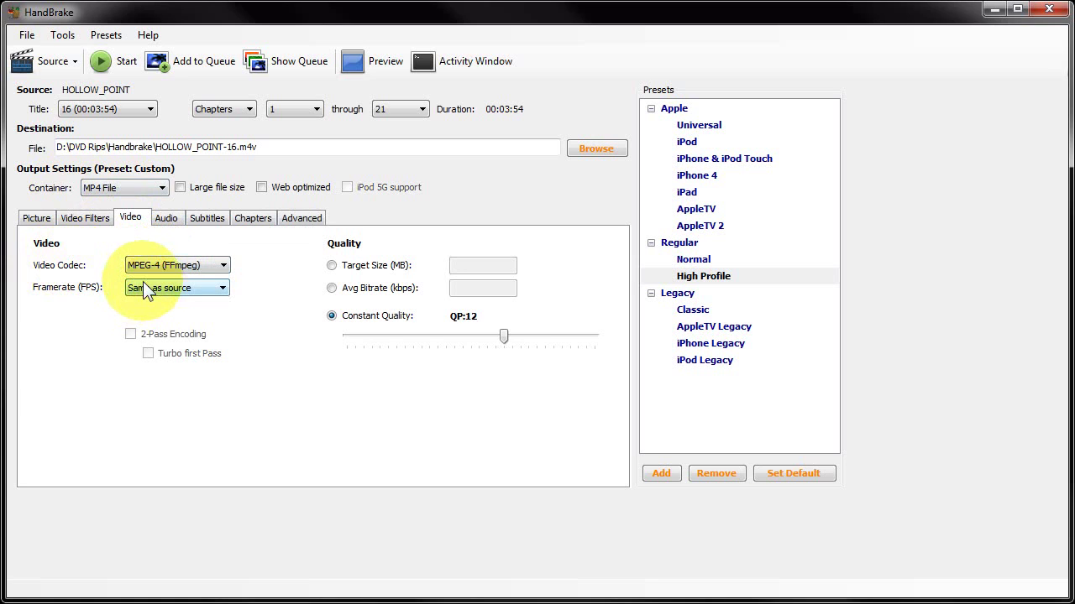
- Set the video codec to H.264 (x264) and choose Same as source for the framerate
click(163, 264)
click(161, 291)
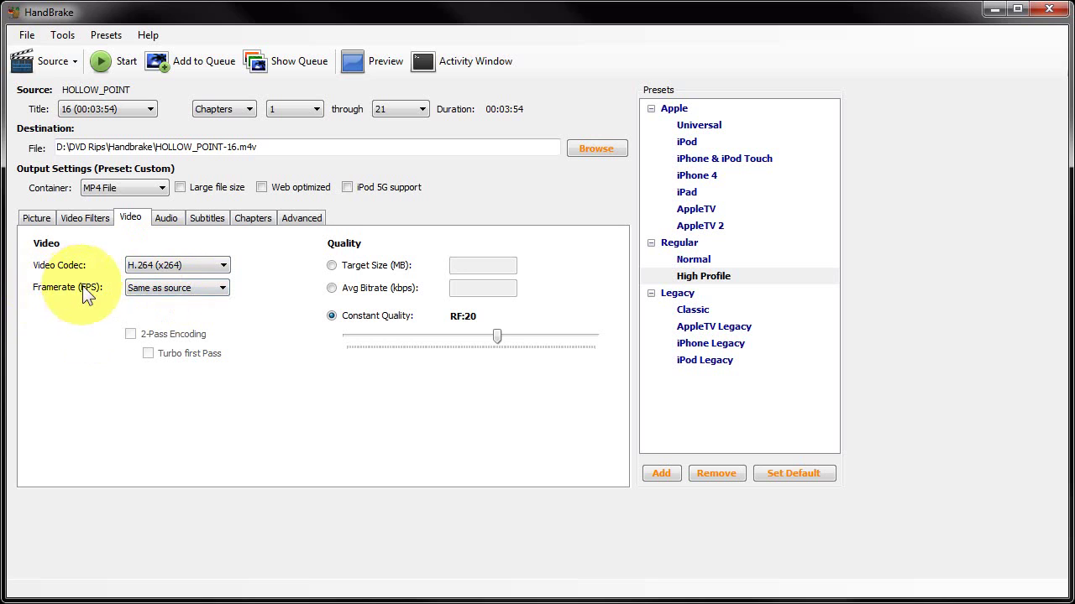
click(164, 288)
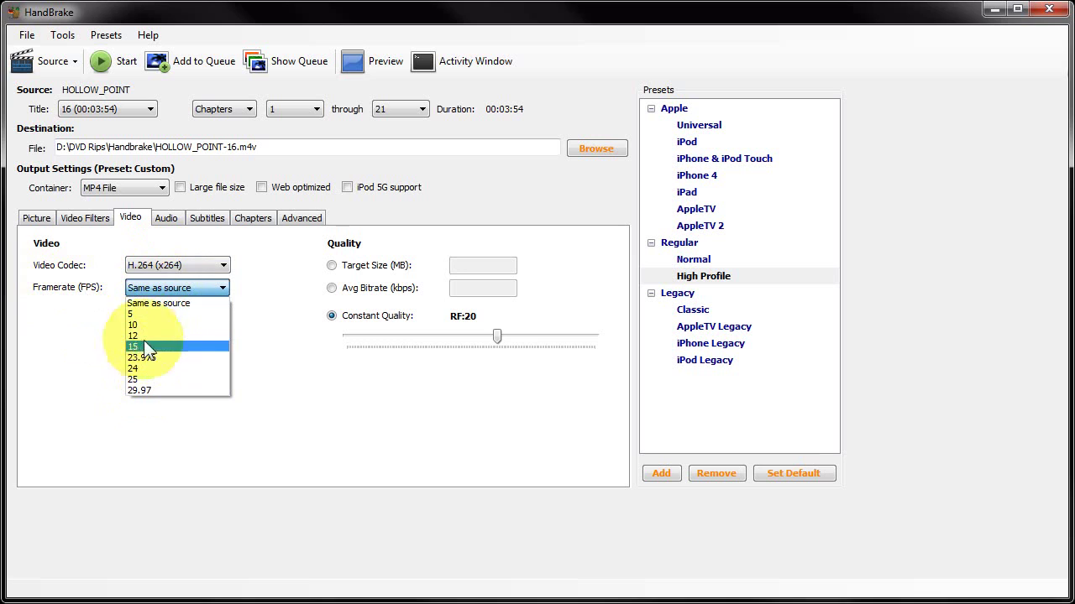
click(148, 301)
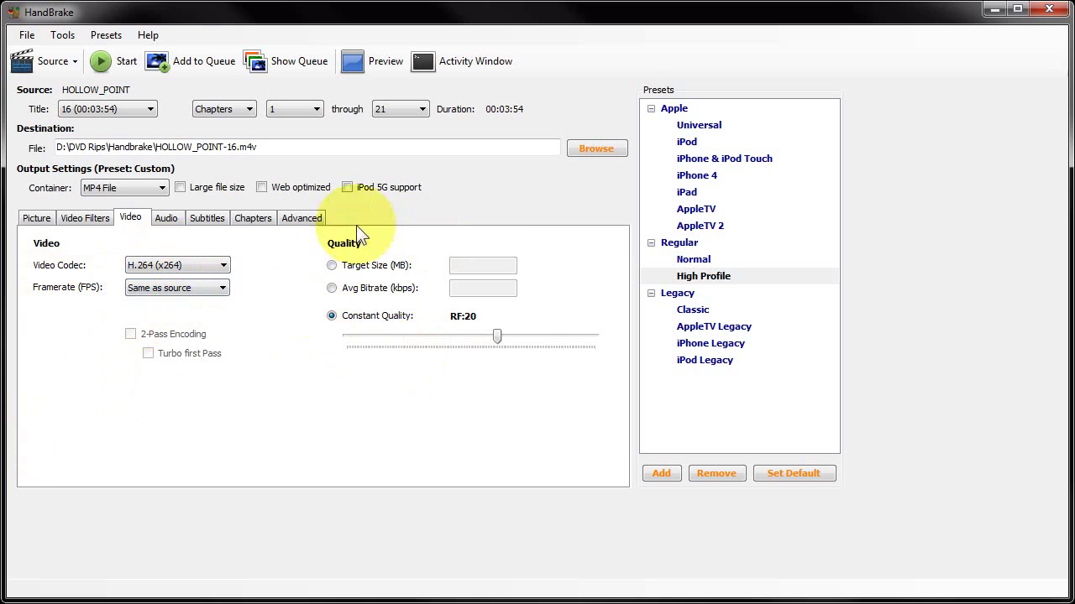
- Switch the video quality mode to a target size and enter 2000 MB
click(331, 266)
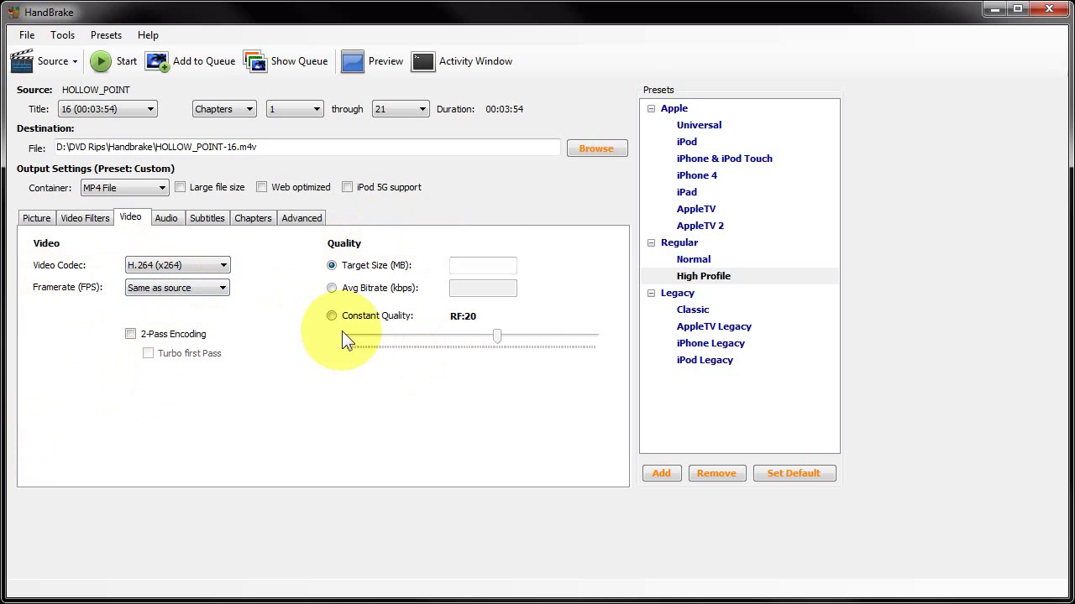
click(482, 269)
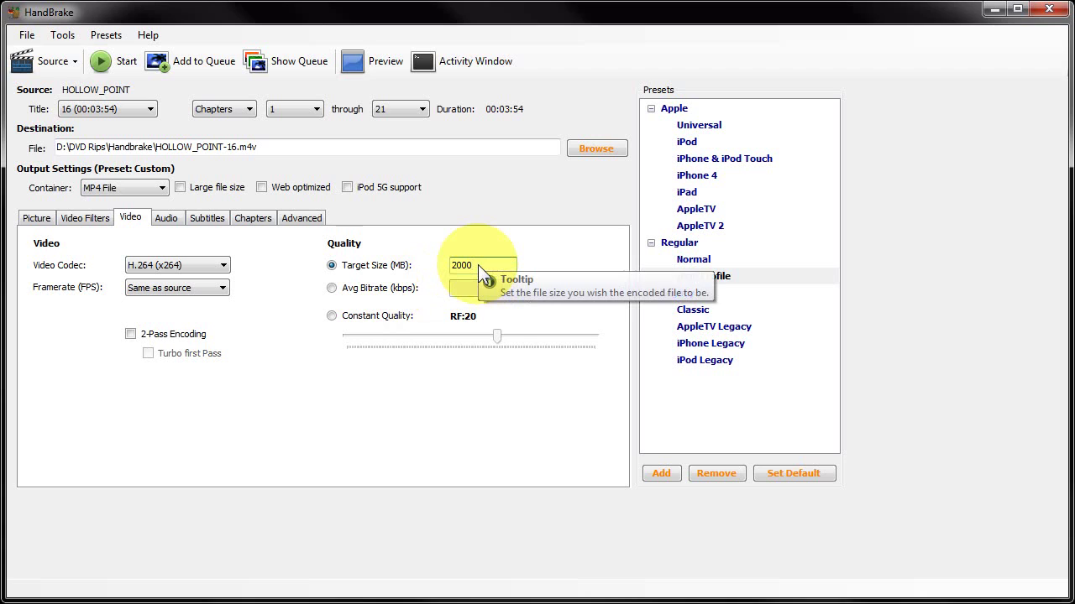
drag(477, 264, 413, 265)
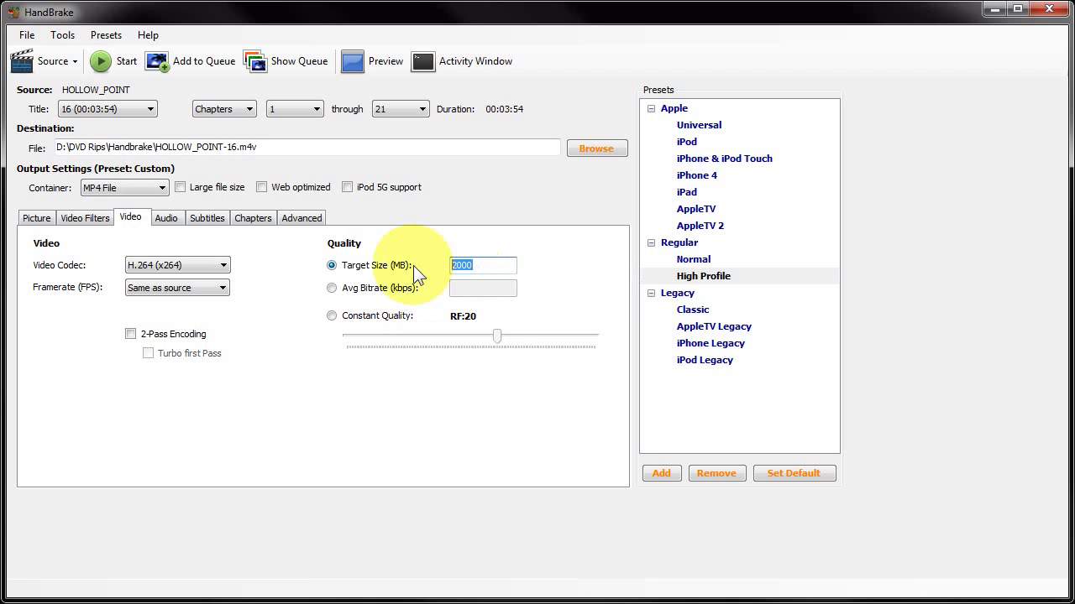
click(495, 265)
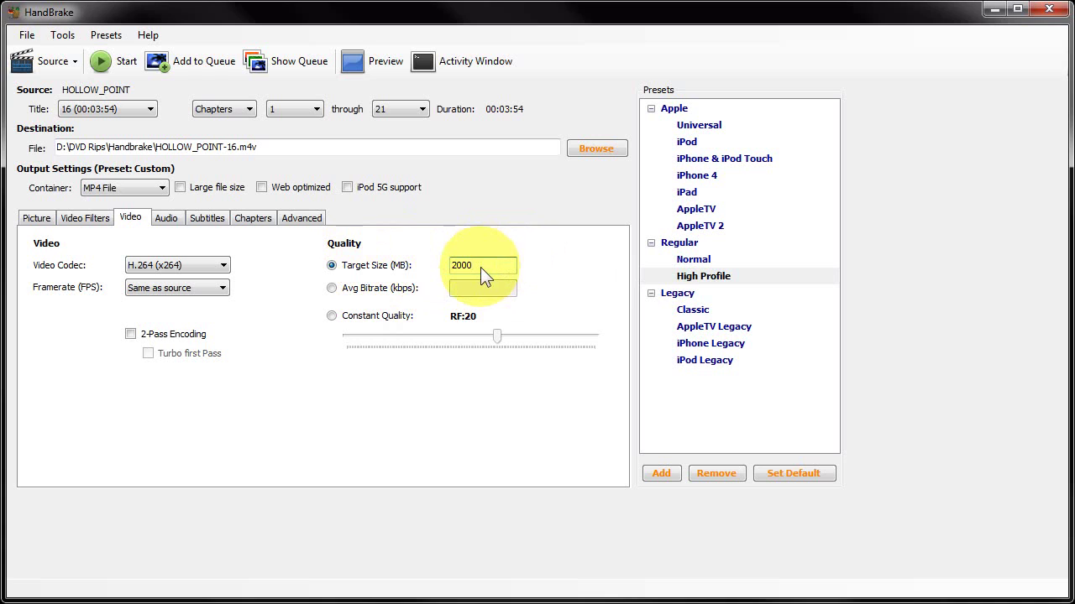
drag(453, 267, 503, 268)
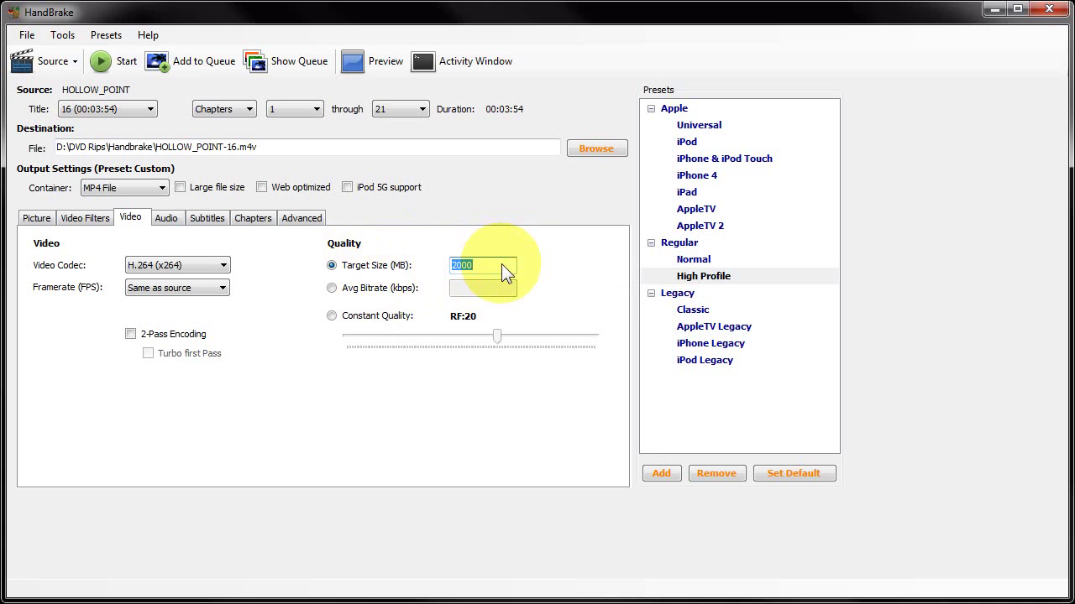
click(487, 265)
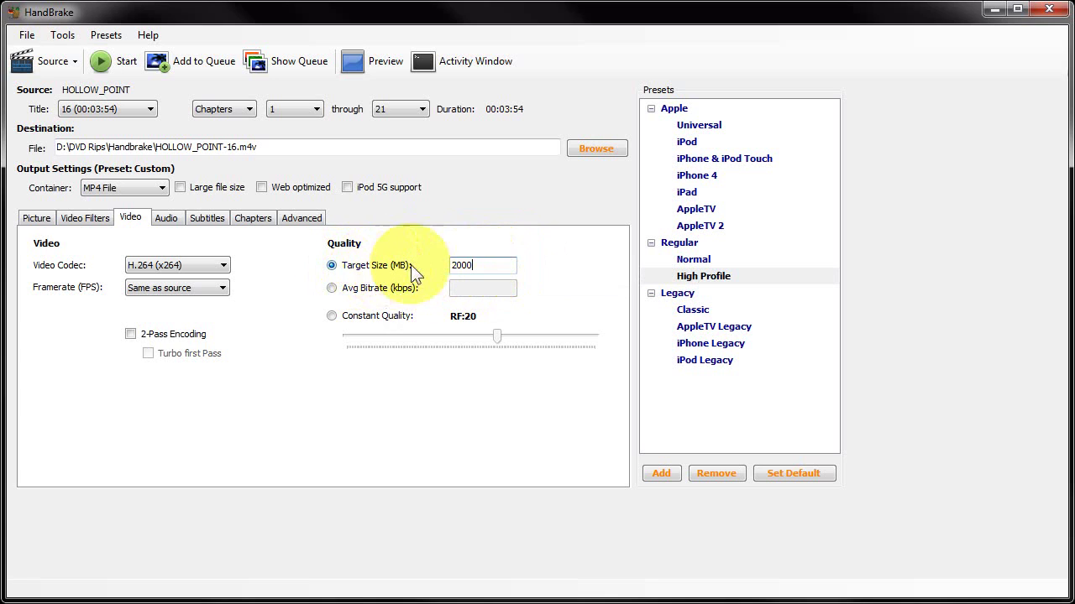
- Change the target file size to 4300 MB
double_click(467, 264)
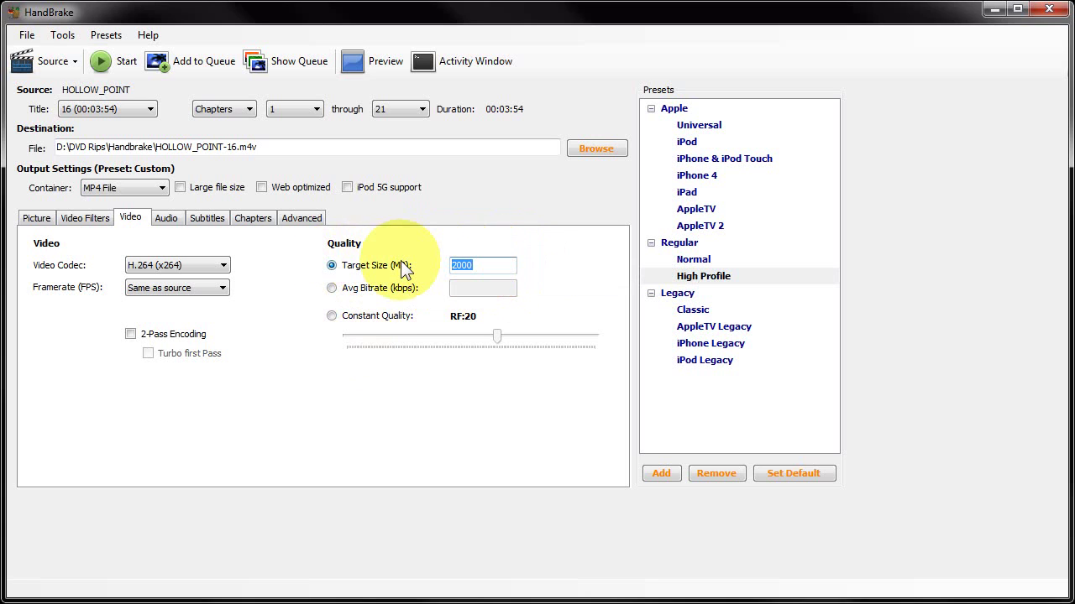
text(1)
key(BackSpace)
text(4300)
double_click(489, 263)
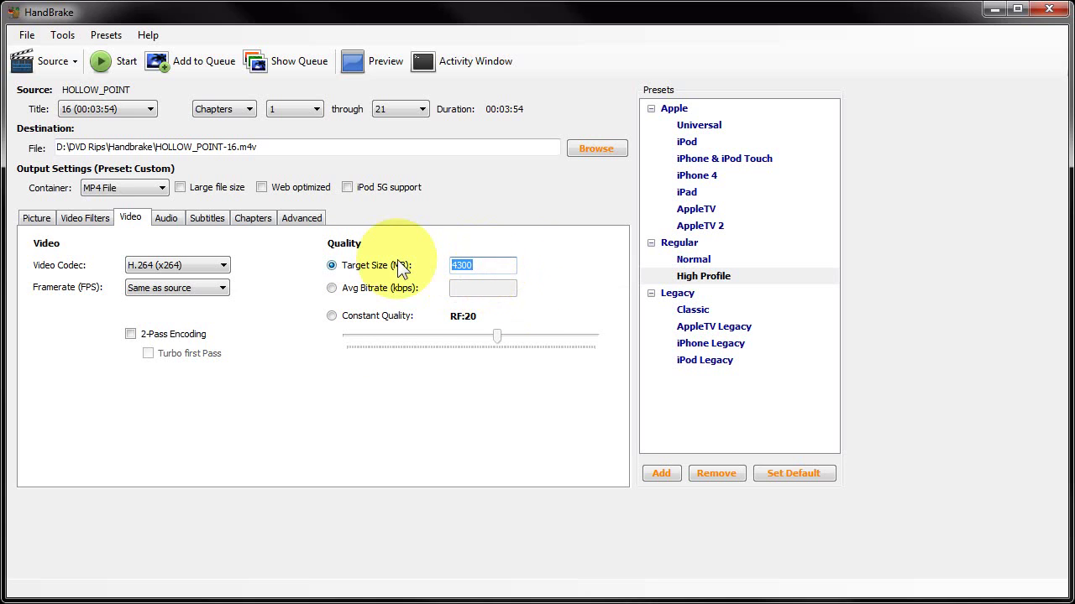
- Try an average bitrate of 1500 kbps for the video and recheck the picture and filter settings
click(331, 288)
click(489, 285)
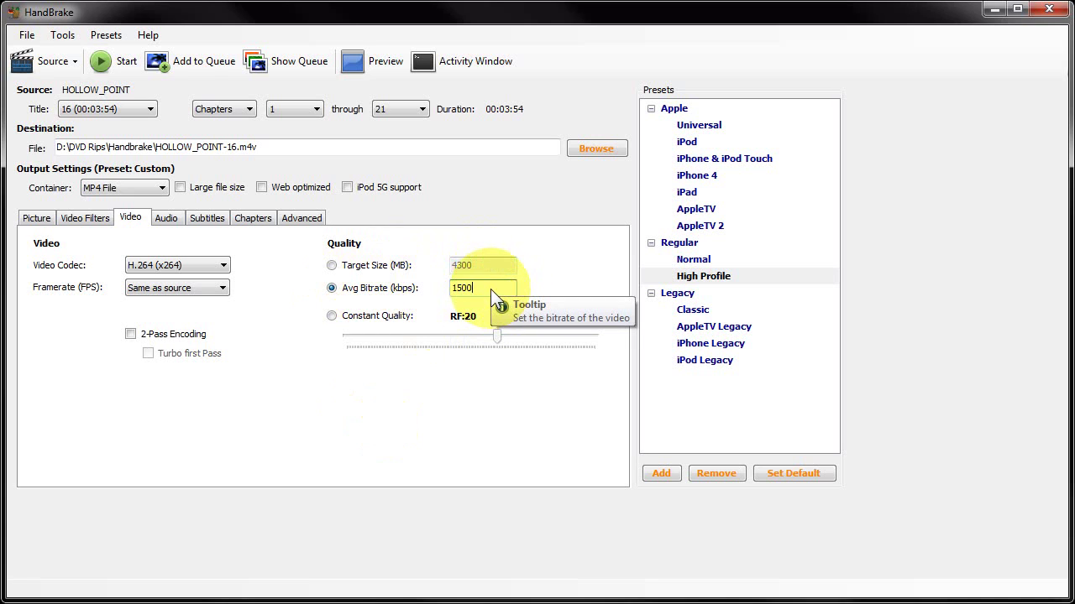
double_click(491, 288)
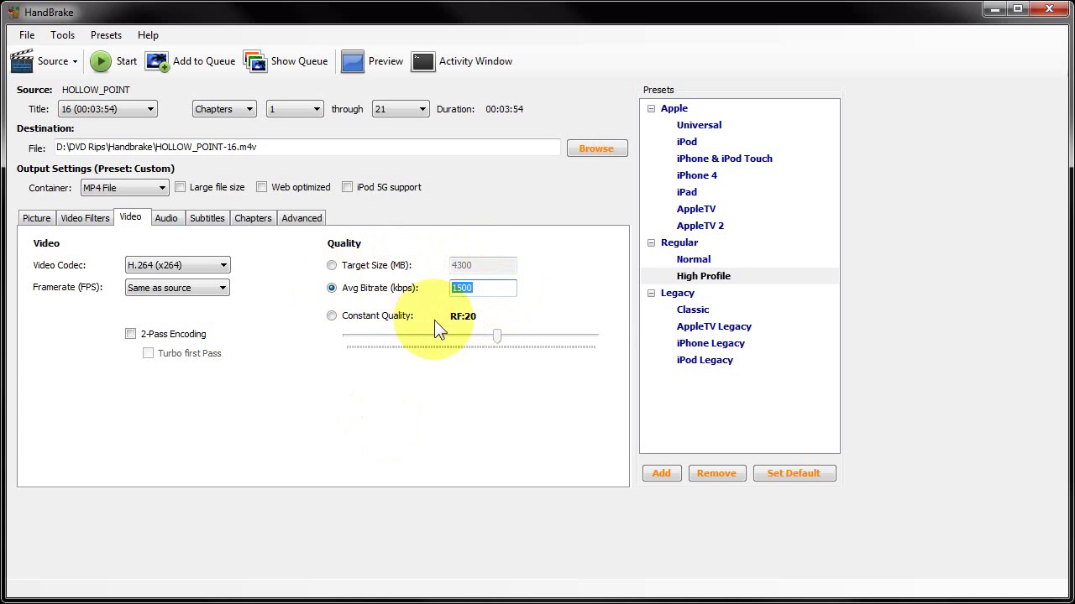
click(36, 217)
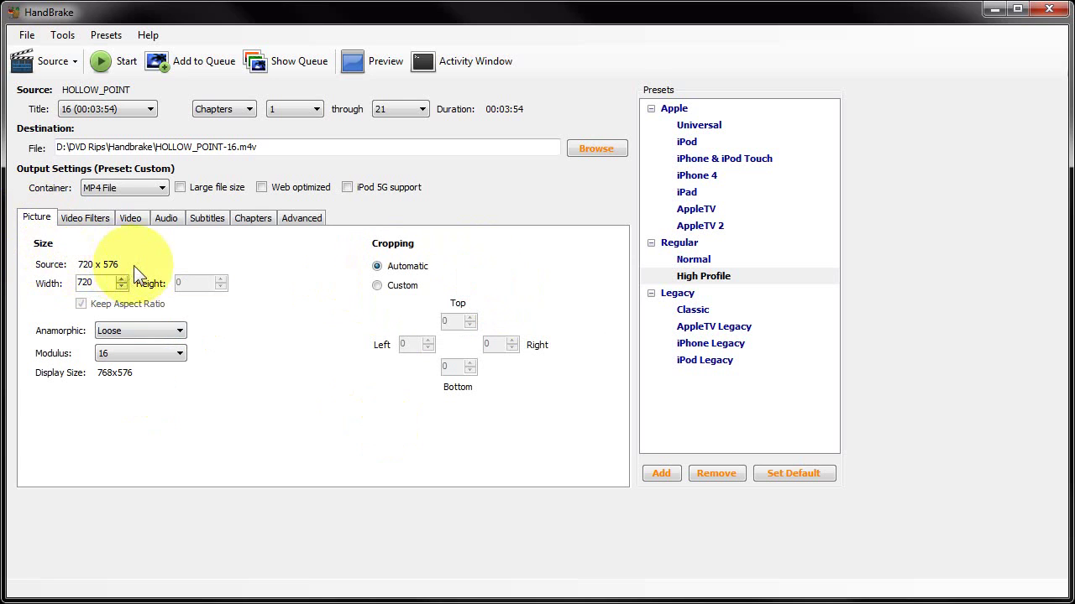
click(68, 218)
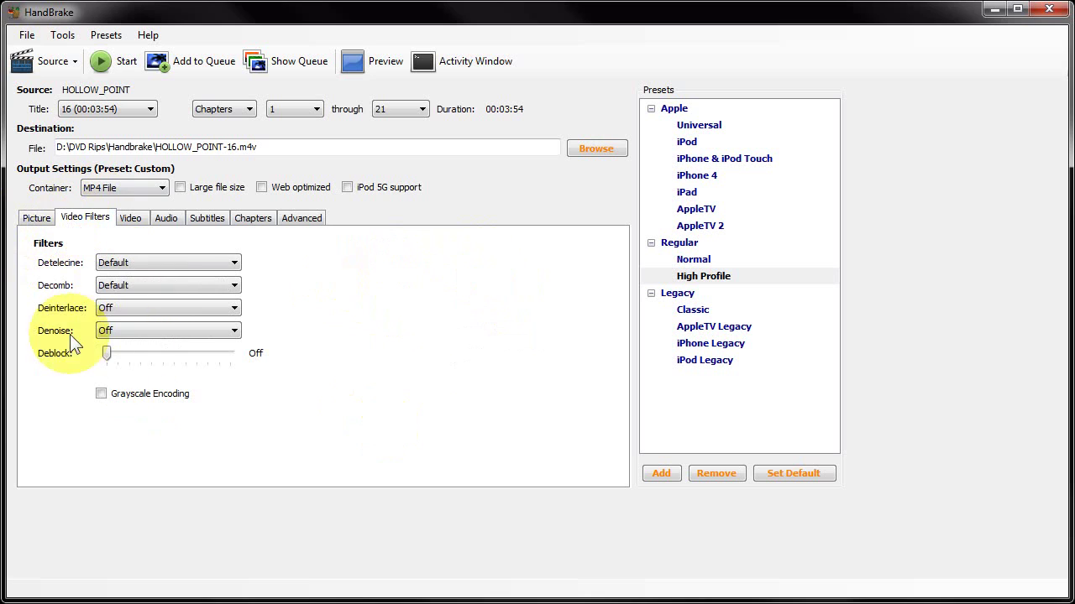
click(132, 220)
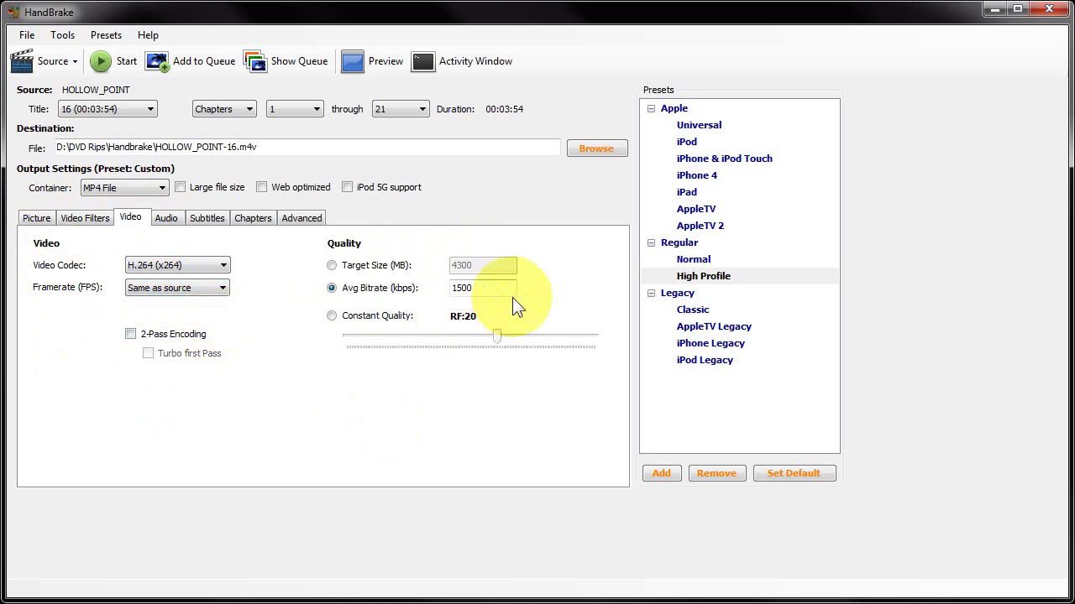
- Switch the video quality mode to Constant Quality, try RF 10.25, and return it to RF 20
click(331, 317)
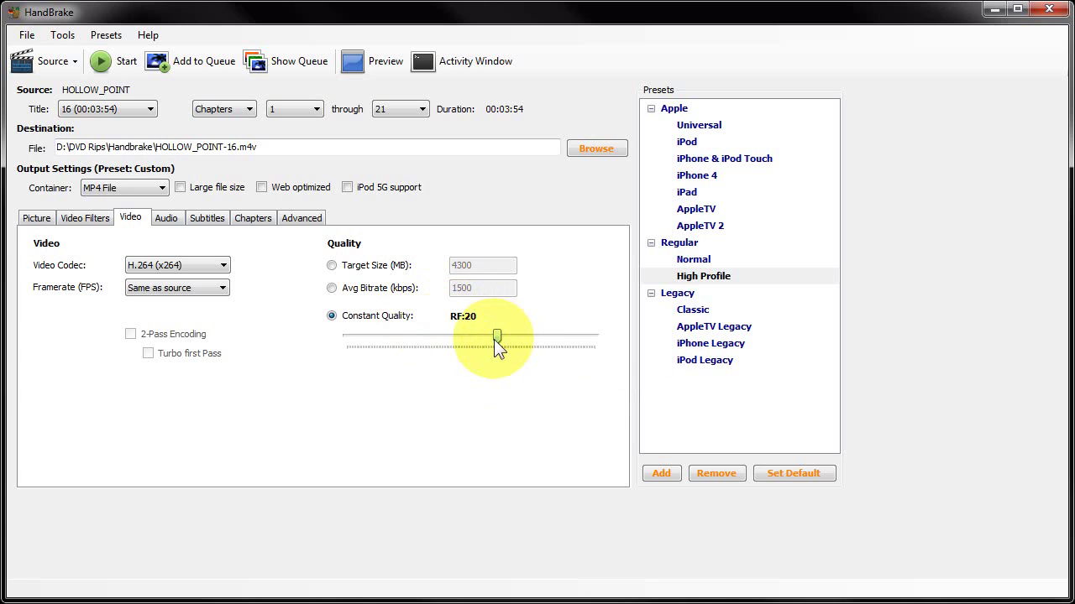
mouse_move(496, 337)
mouse_down()
mouse_move(639, 347)
mouse_move(362, 336)
mouse_move(496, 342)
mouse_up()
drag(496, 337, 498, 336)
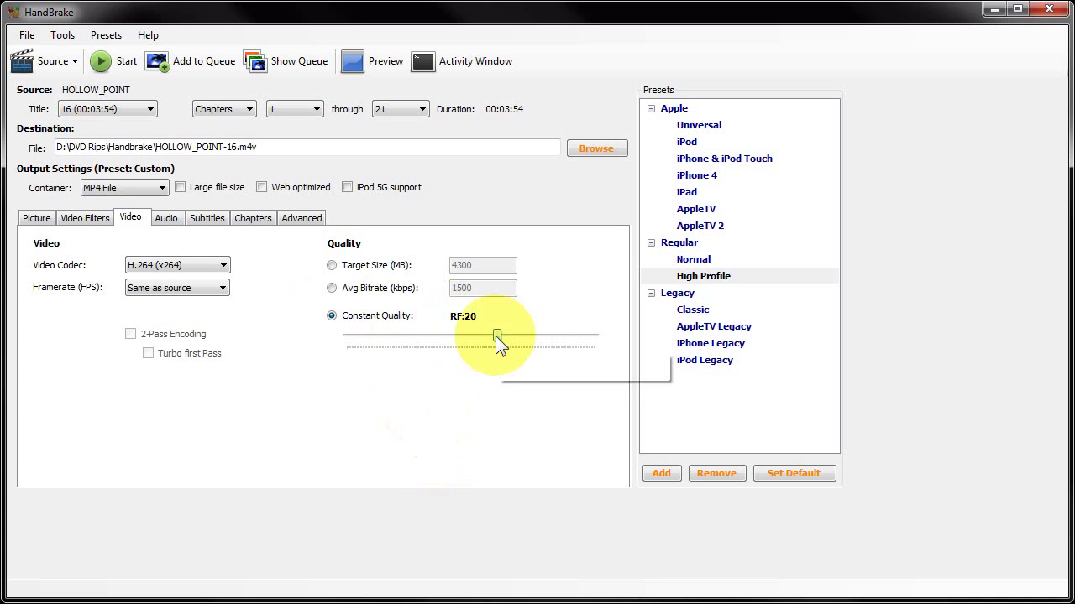
drag(497, 336, 544, 341)
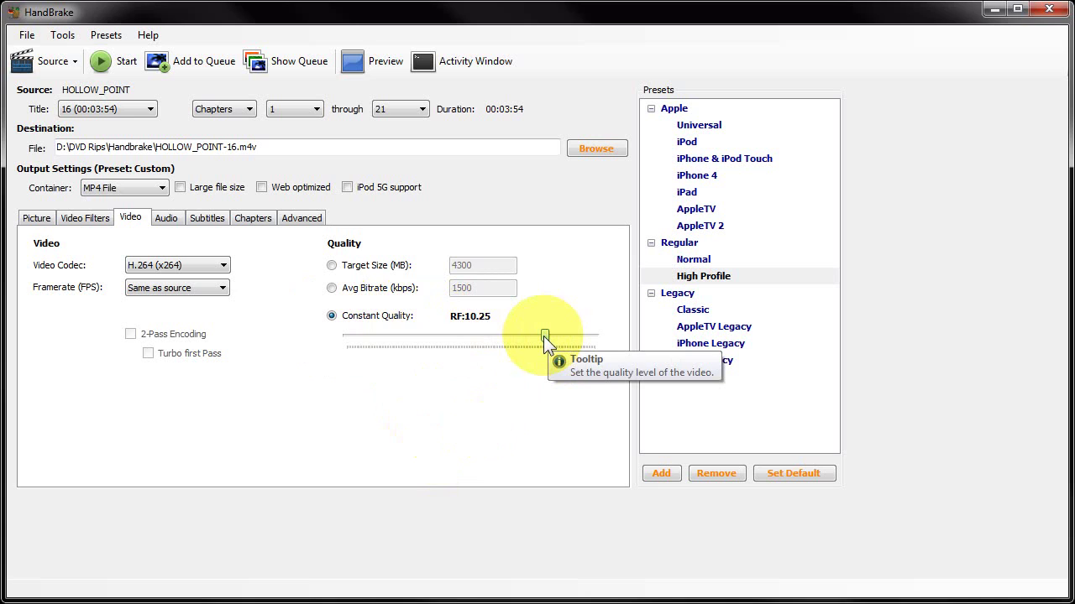
drag(543, 336, 496, 337)
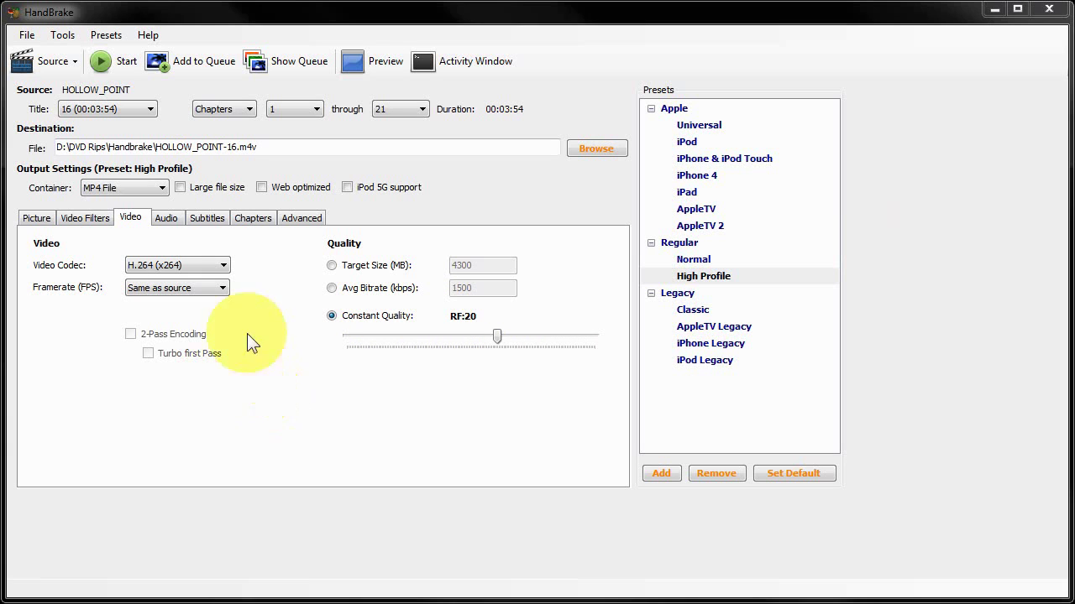
- Try MP3 (lame) as the codec of audio track 1 and restore AAC (faac)
click(165, 220)
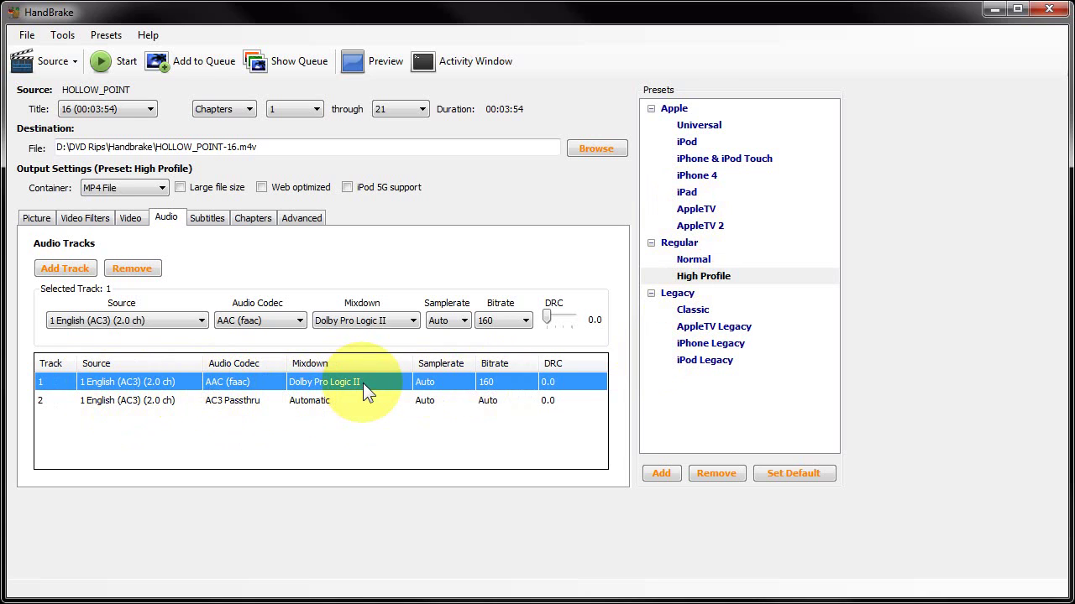
click(299, 321)
click(254, 348)
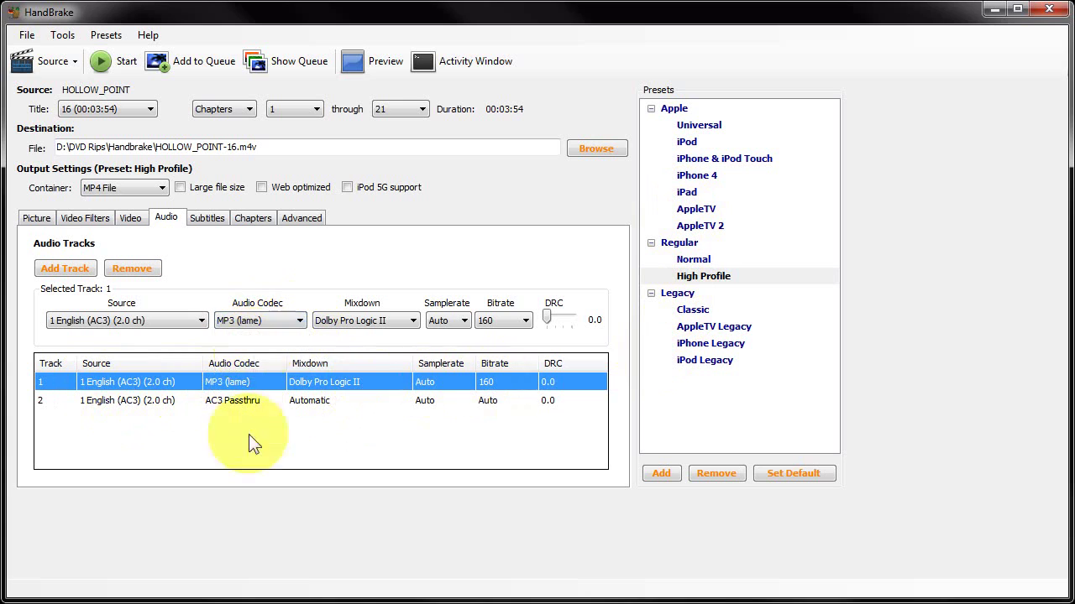
click(298, 321)
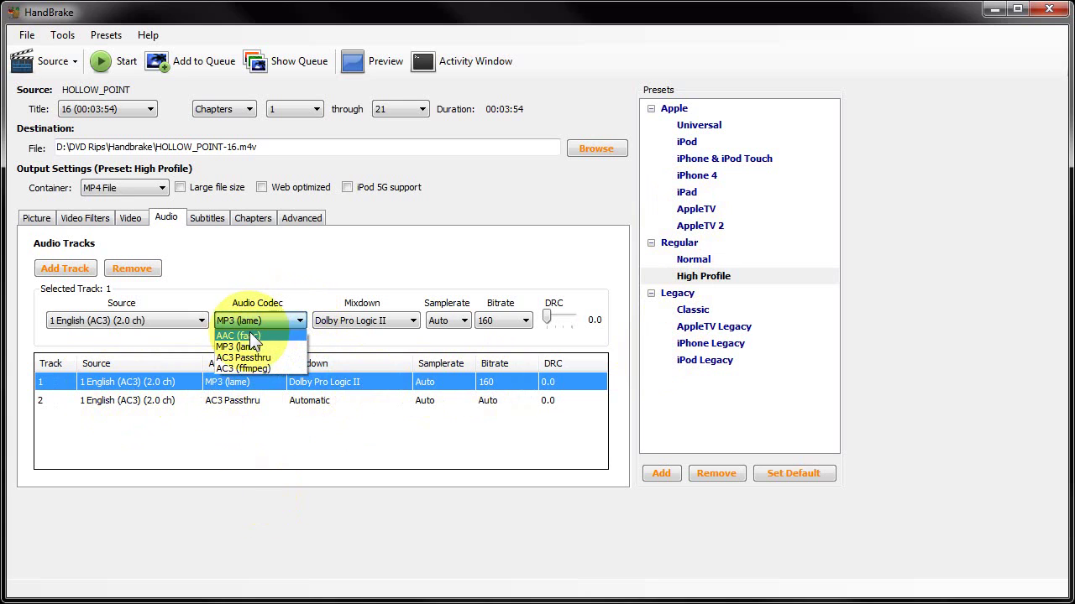
click(252, 336)
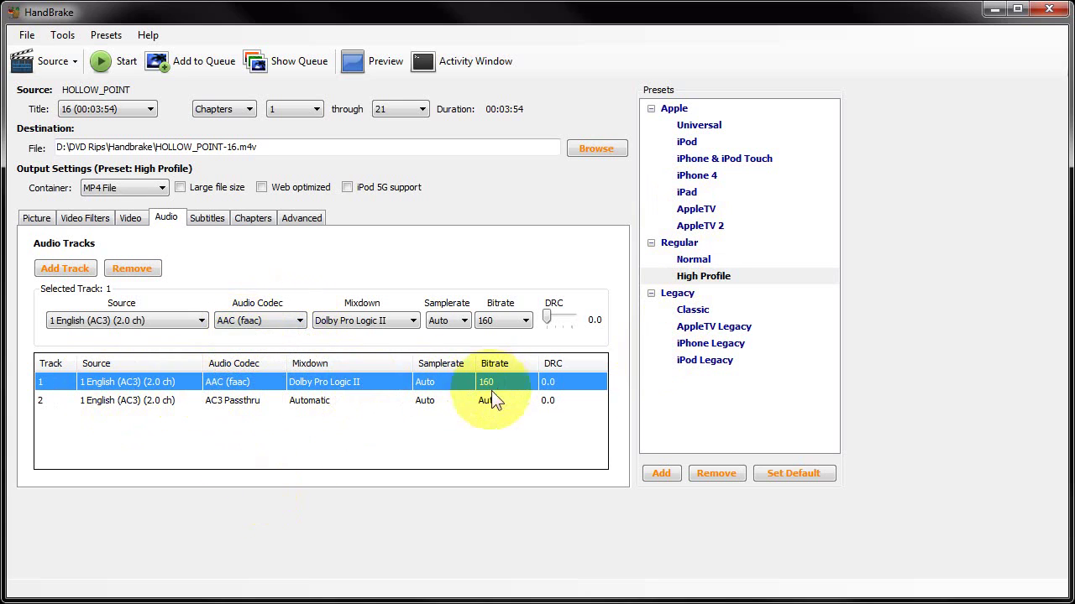
- Try a bitrate of 224 for audio track 1 and set it back to 160
click(513, 317)
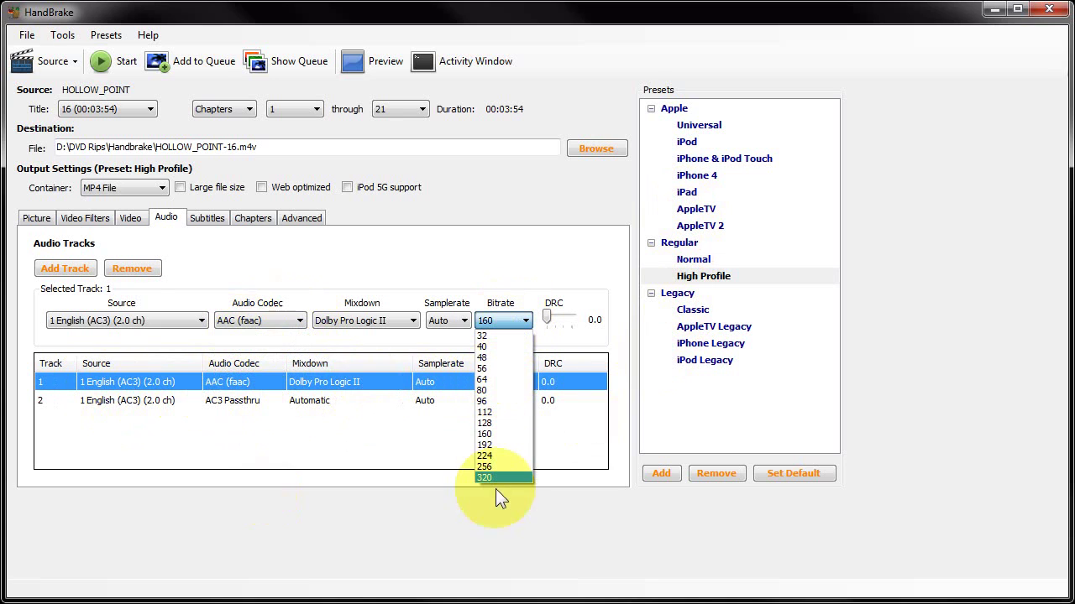
click(493, 455)
click(514, 319)
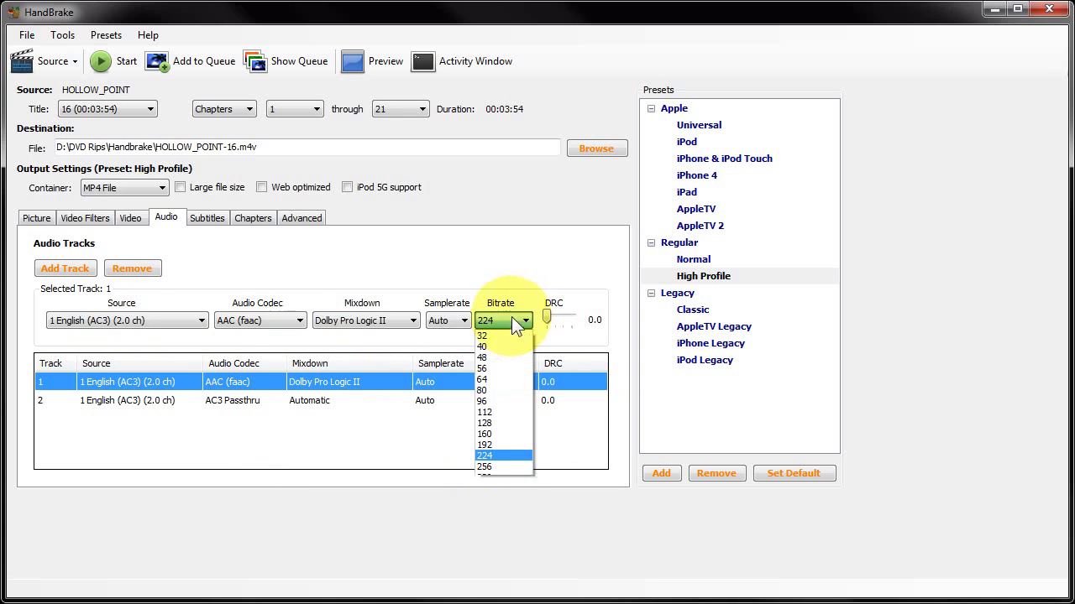
click(485, 434)
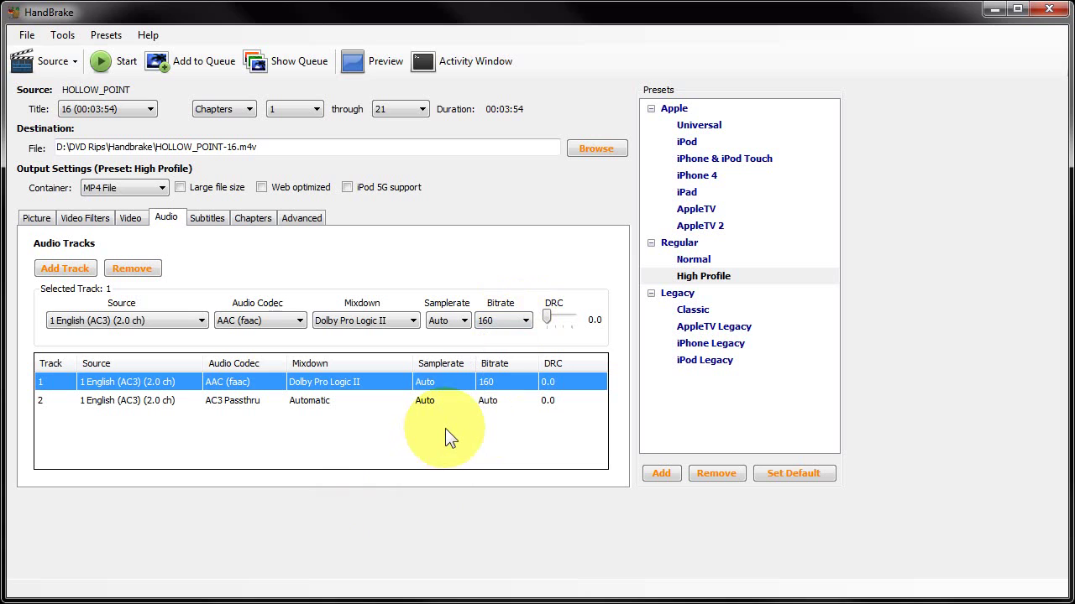
- Add a third audio track using MP3 (lame) with a bitrate of 128, and remove that track again
click(224, 402)
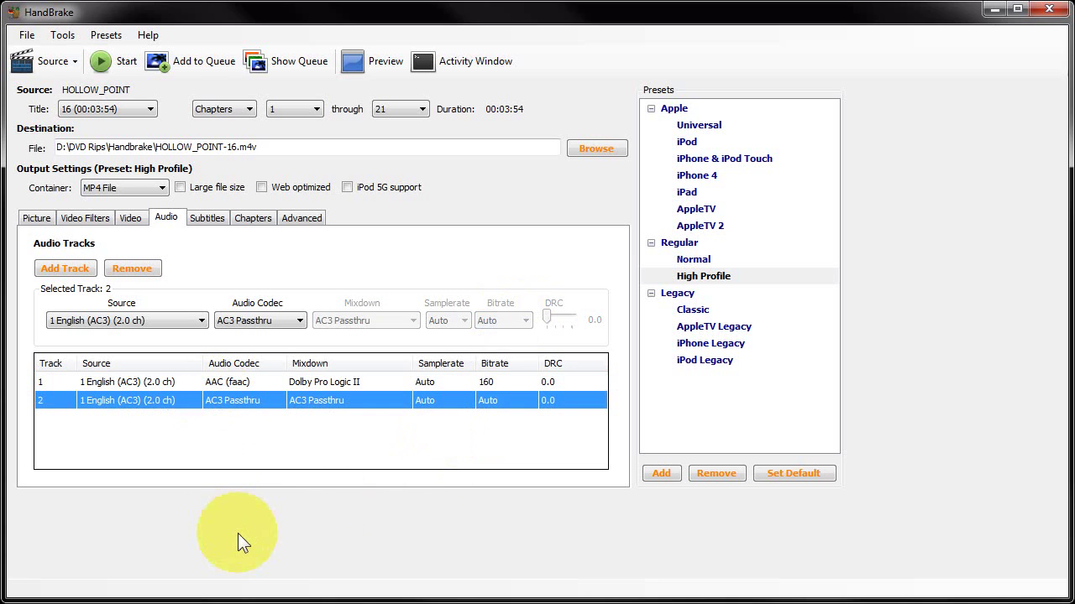
click(68, 269)
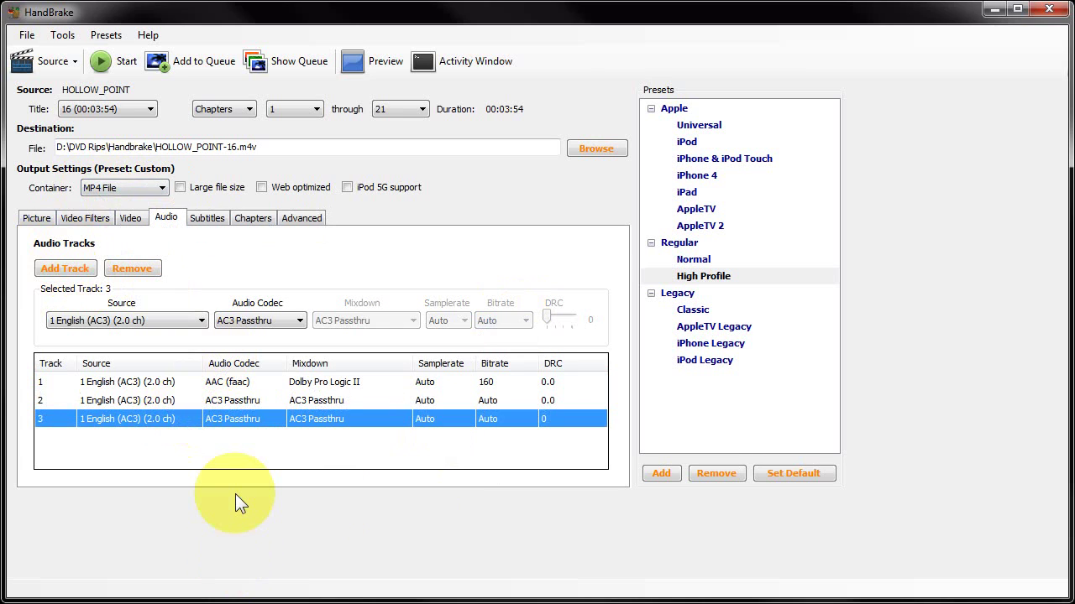
click(239, 321)
click(233, 347)
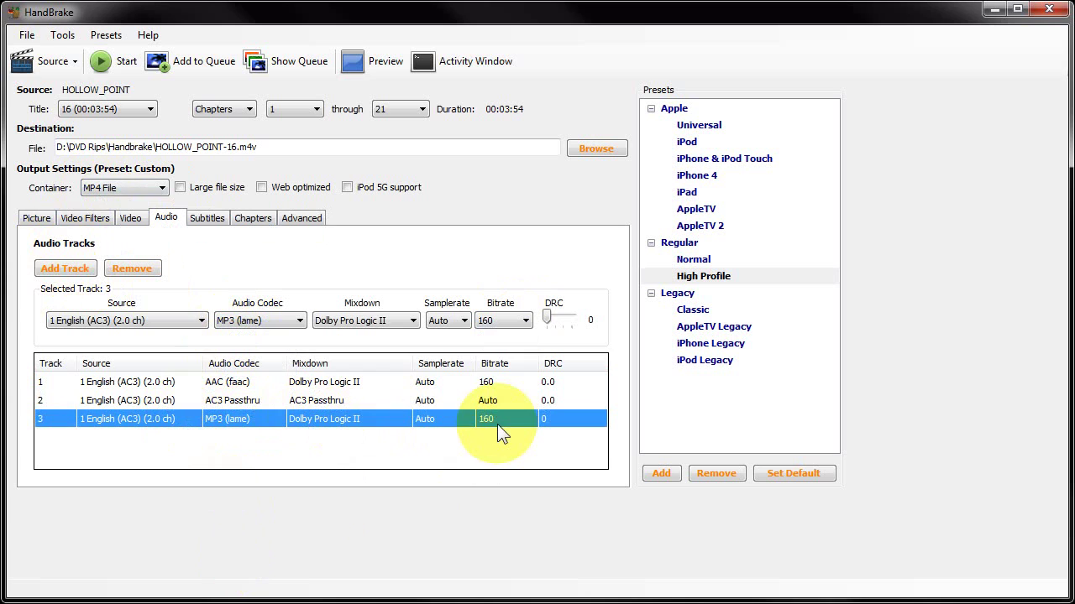
click(504, 321)
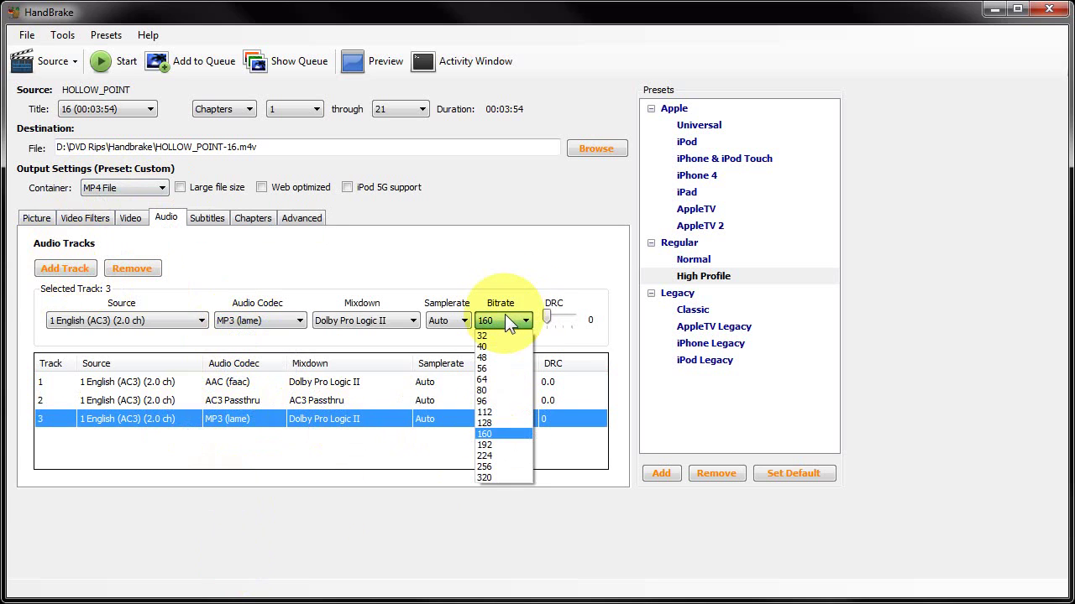
click(504, 432)
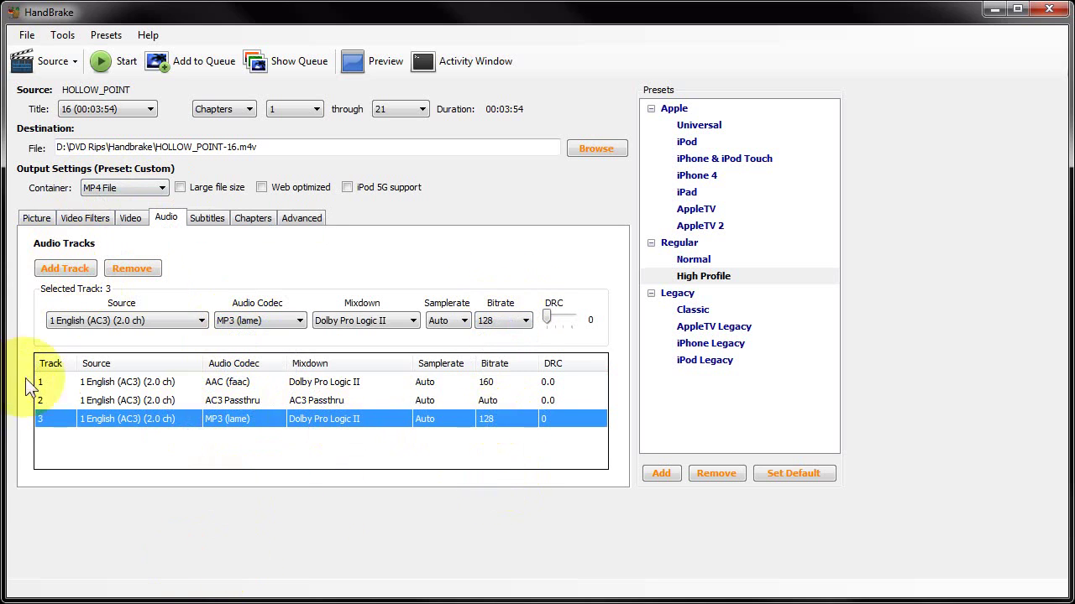
click(127, 271)
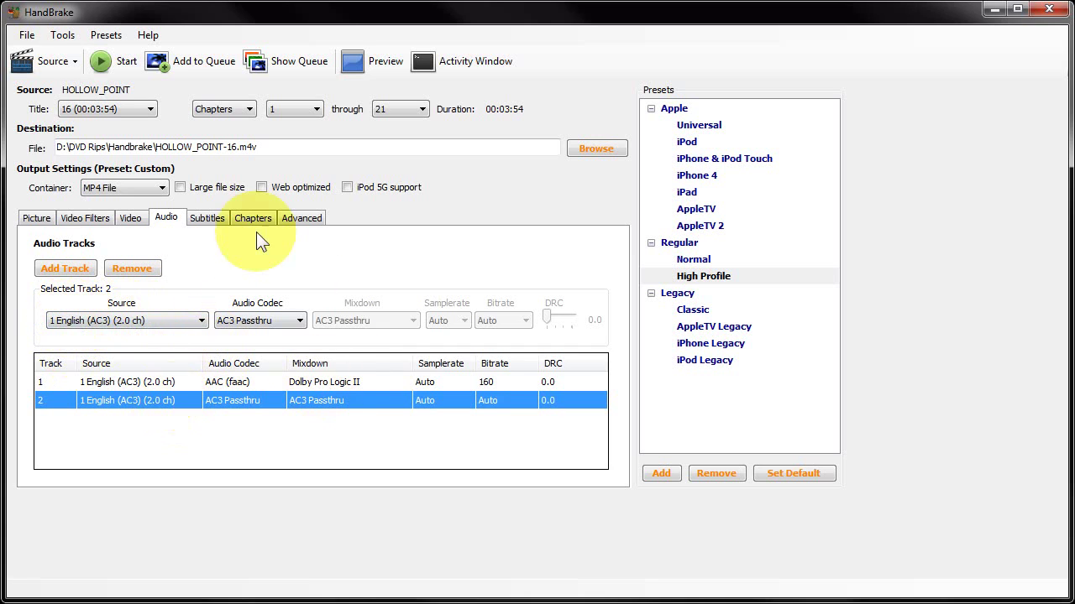
- Look over the subtitle track options and the chapter marker list
click(205, 215)
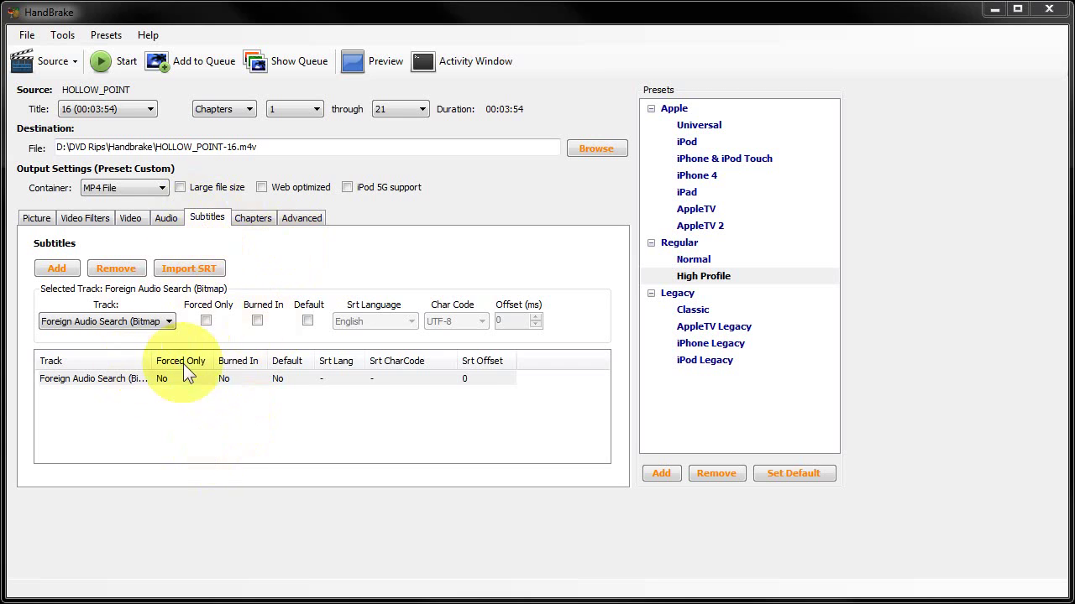
click(251, 220)
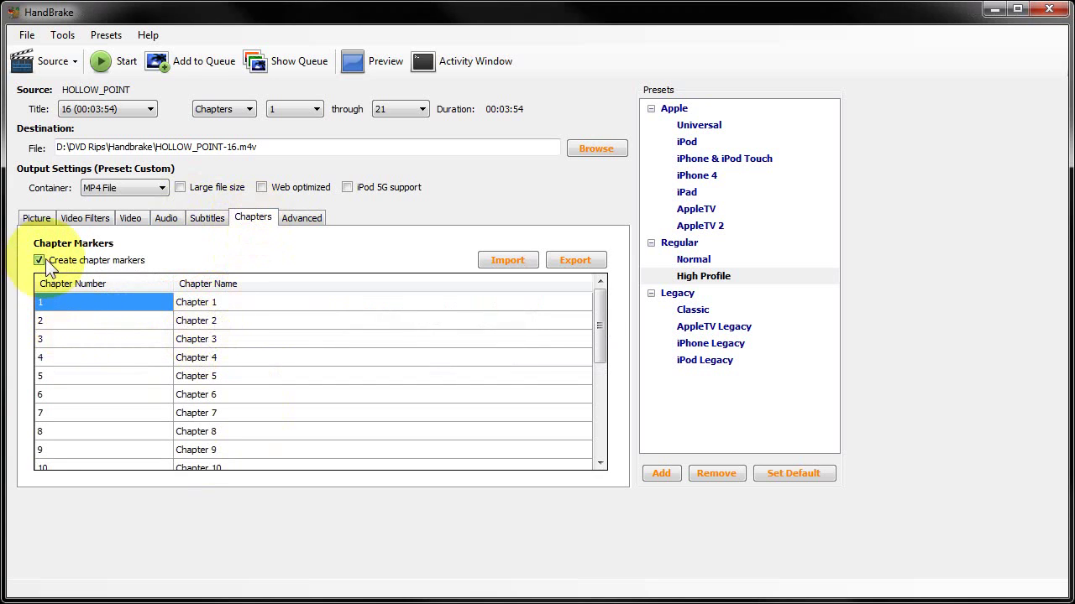
- Open the name of chapter 3 for editing in the chapter list, and look over the advanced encoding options
click(233, 373)
click(236, 354)
click(236, 339)
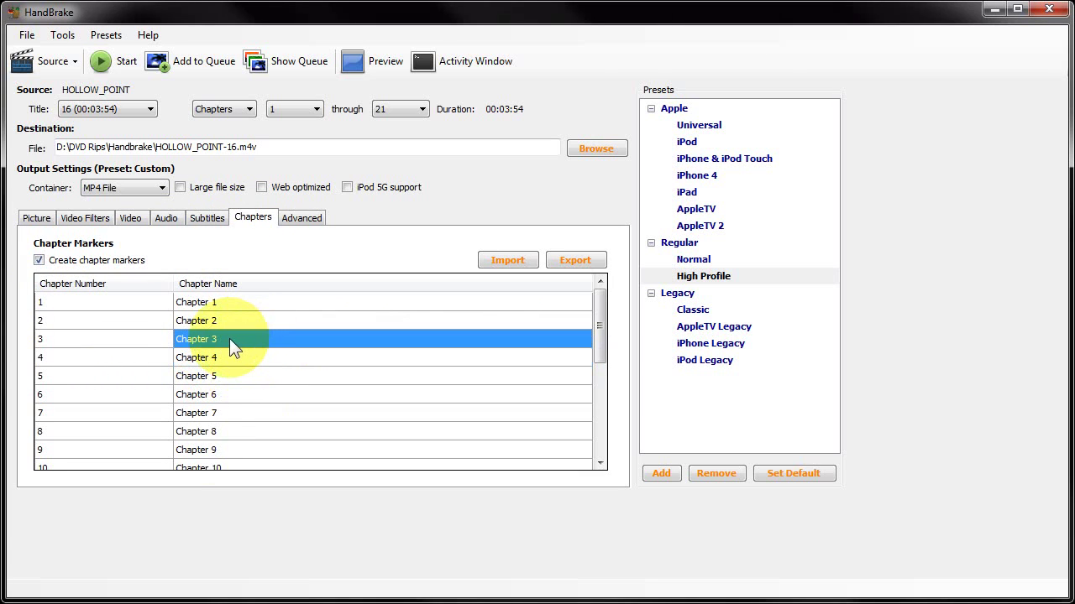
click(226, 340)
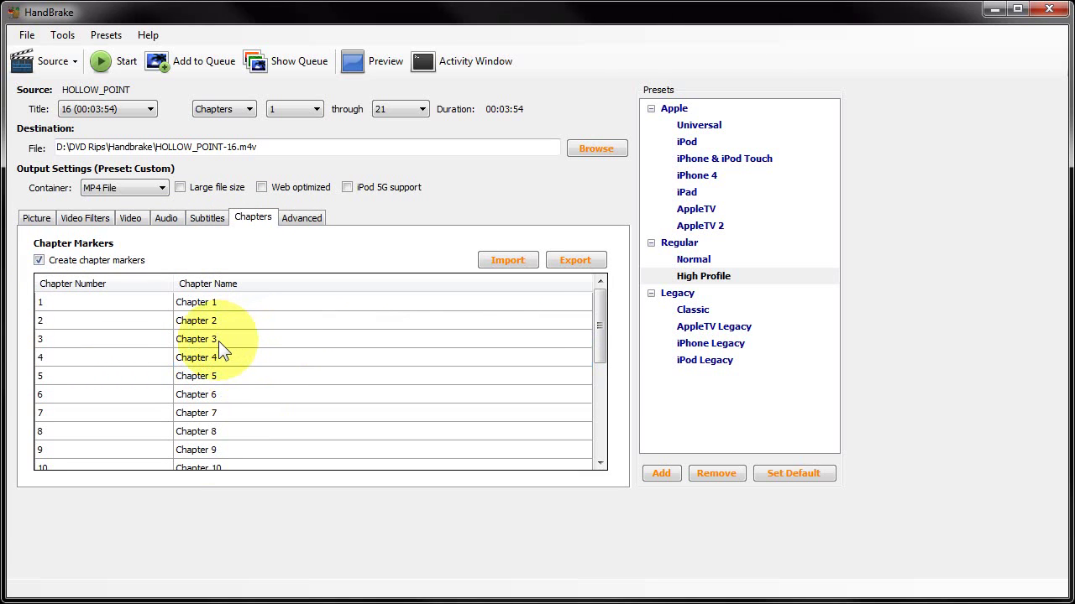
mouse_move(599, 304)
mouse_down()
mouse_move(599, 410)
mouse_move(614, 305)
mouse_up()
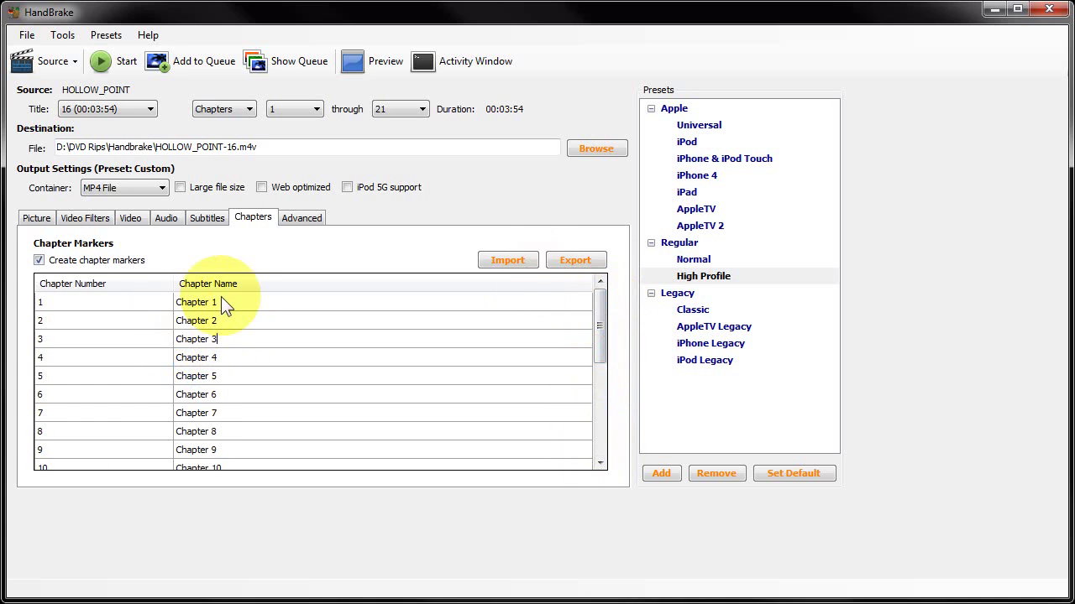
click(286, 221)
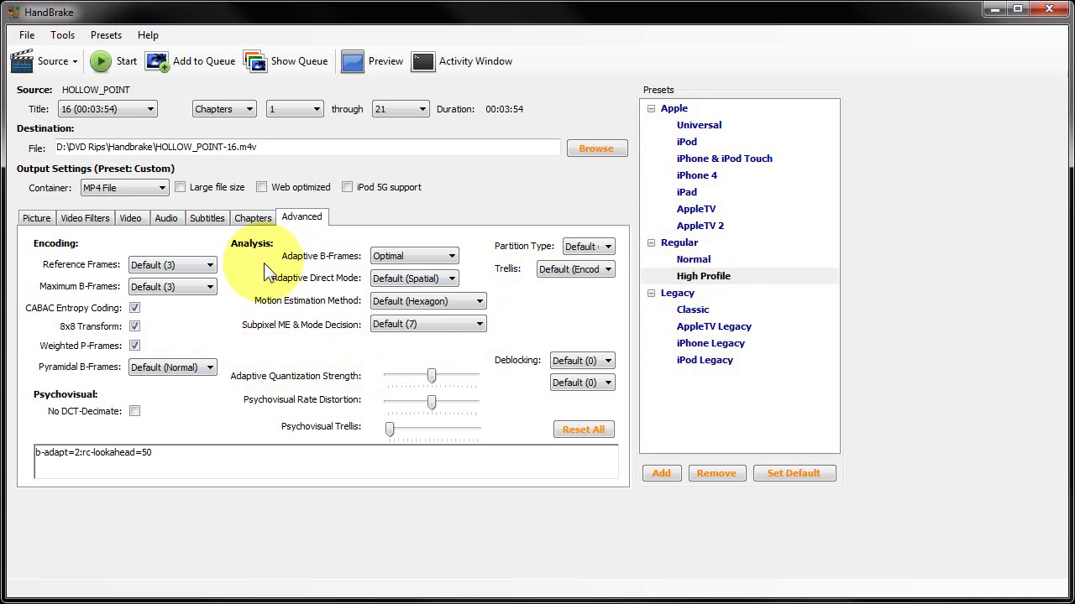
- Compare the picture size and anamorphic settings of the Normal and High Profile presets
click(34, 218)
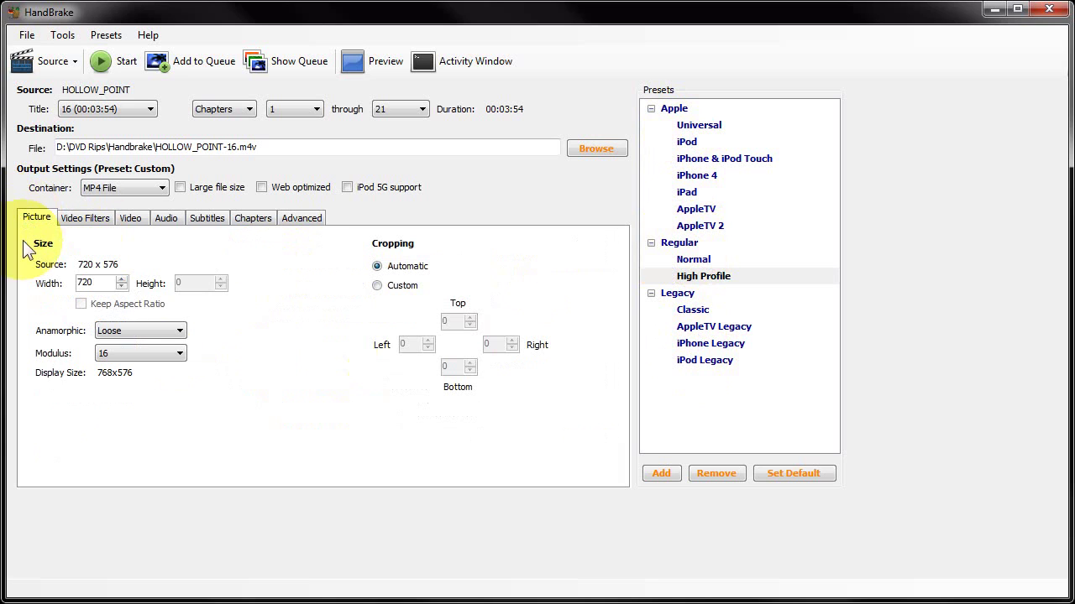
click(687, 265)
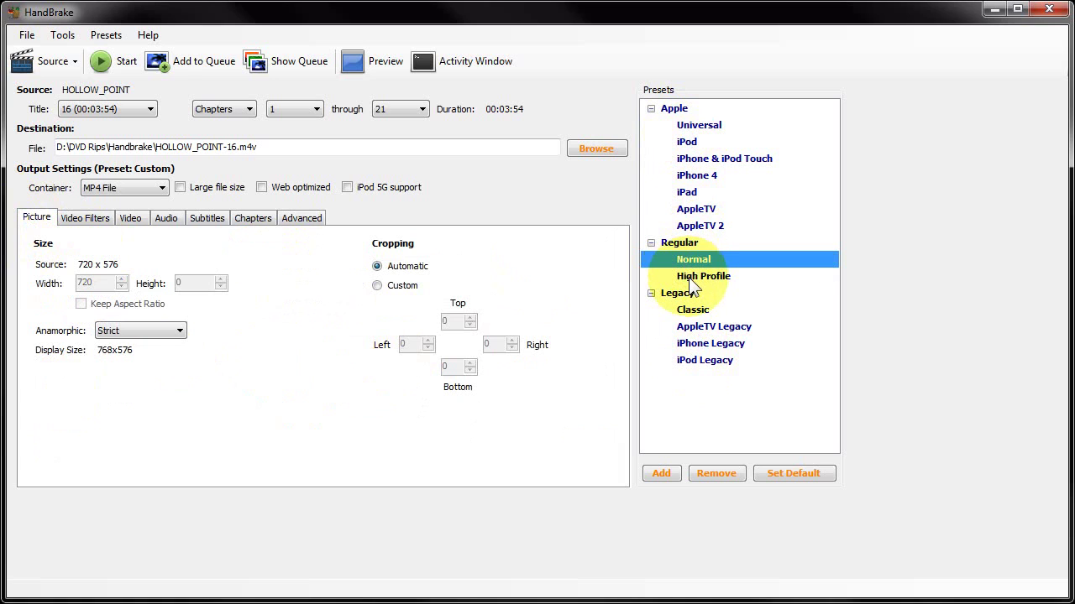
click(690, 282)
click(694, 264)
click(692, 281)
click(695, 266)
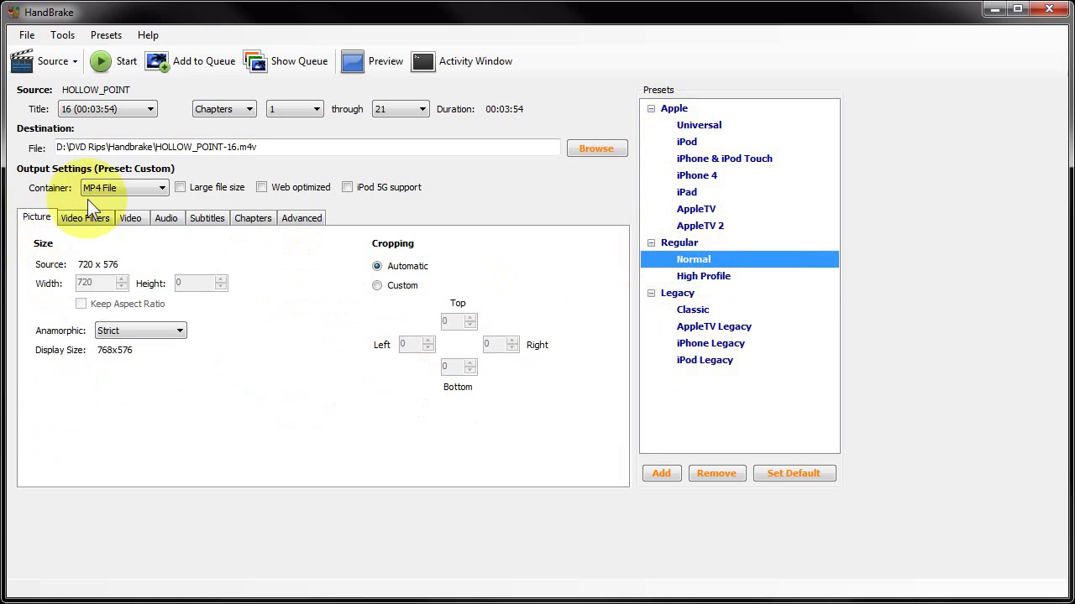
- Compare the audio tracks of the Normal and High Profile presets, ending on High Profile
click(163, 218)
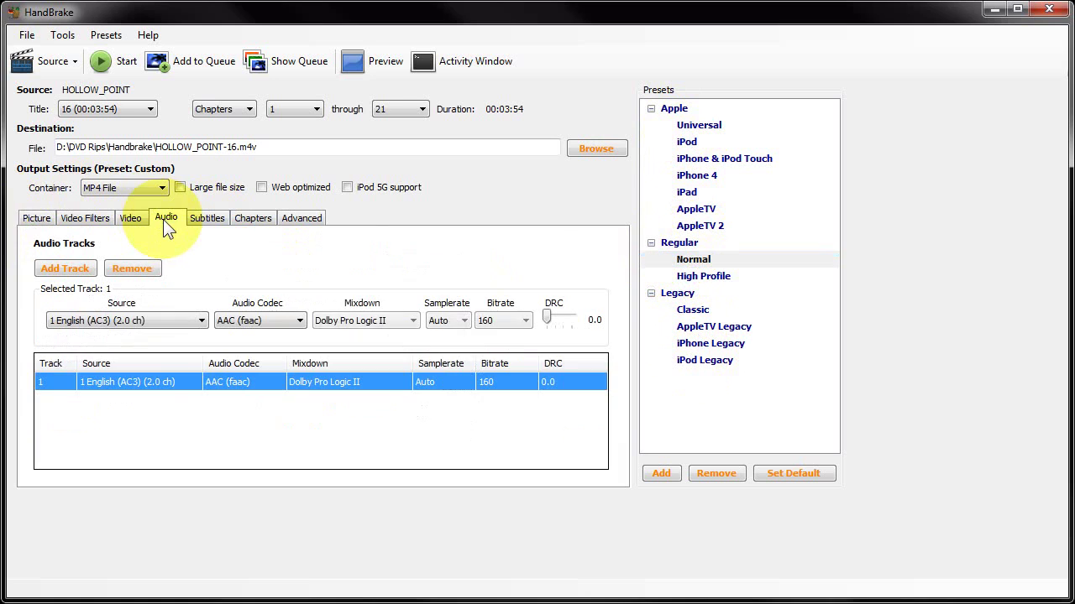
click(684, 279)
click(693, 265)
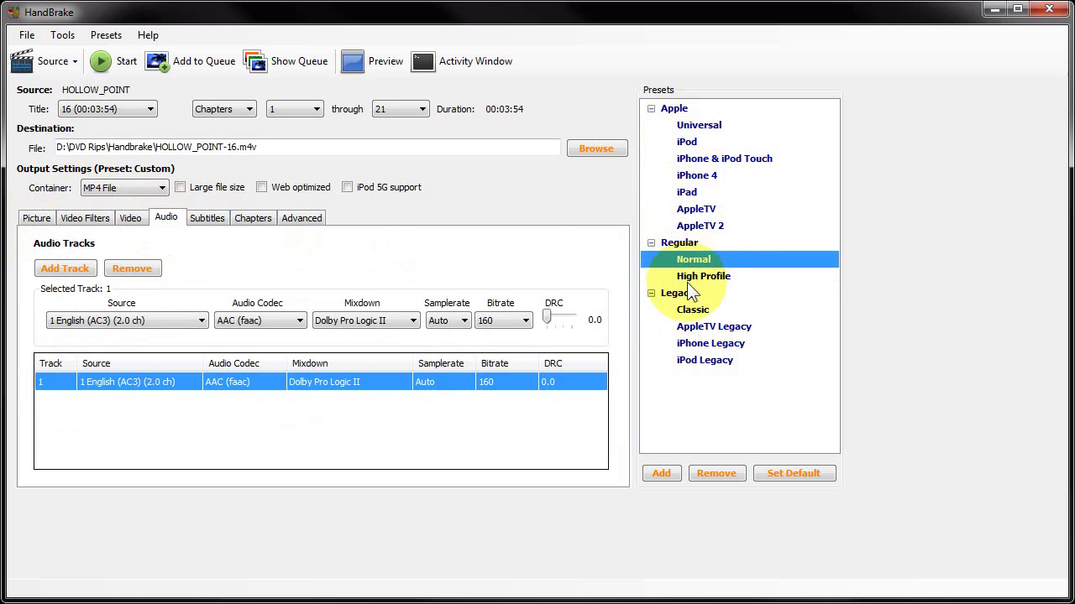
click(688, 278)
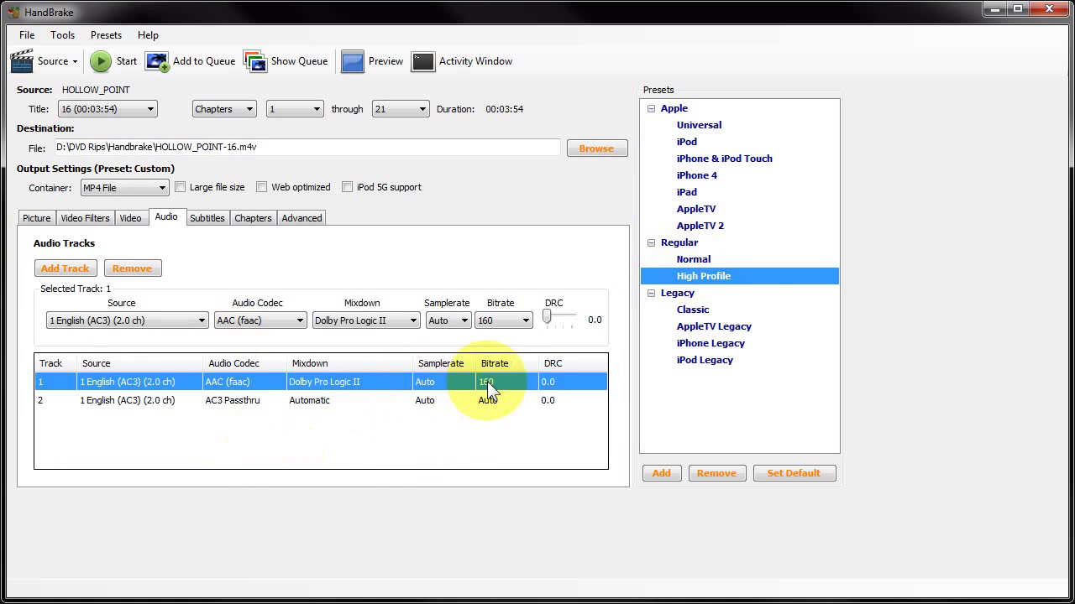
- Try a bitrate of 112 for audio track 1, and discard it by reapplying the Normal and High Profile presets
click(500, 400)
click(518, 385)
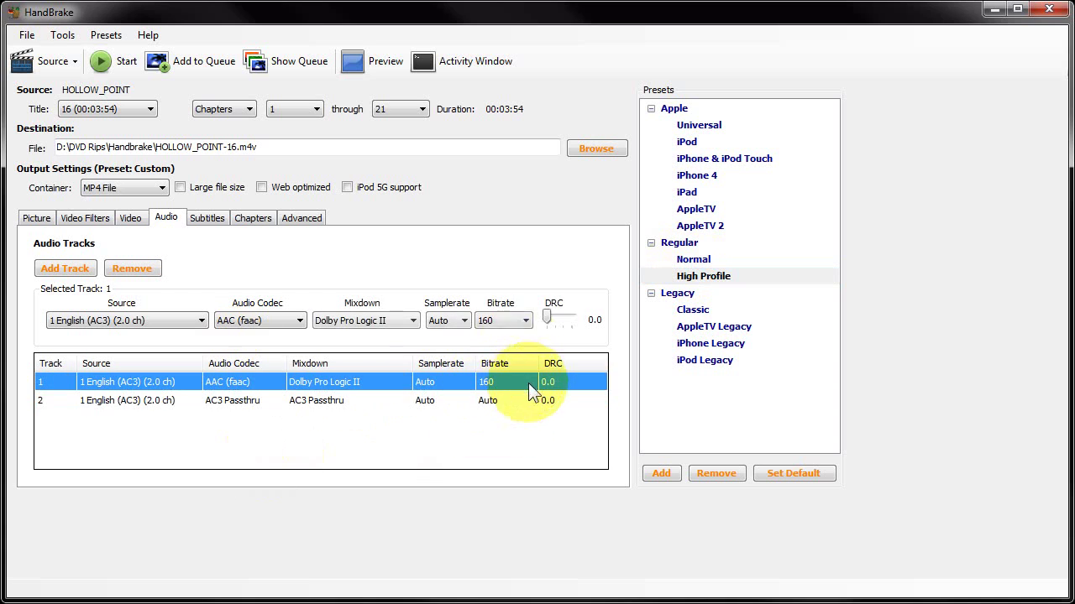
click(521, 318)
click(494, 417)
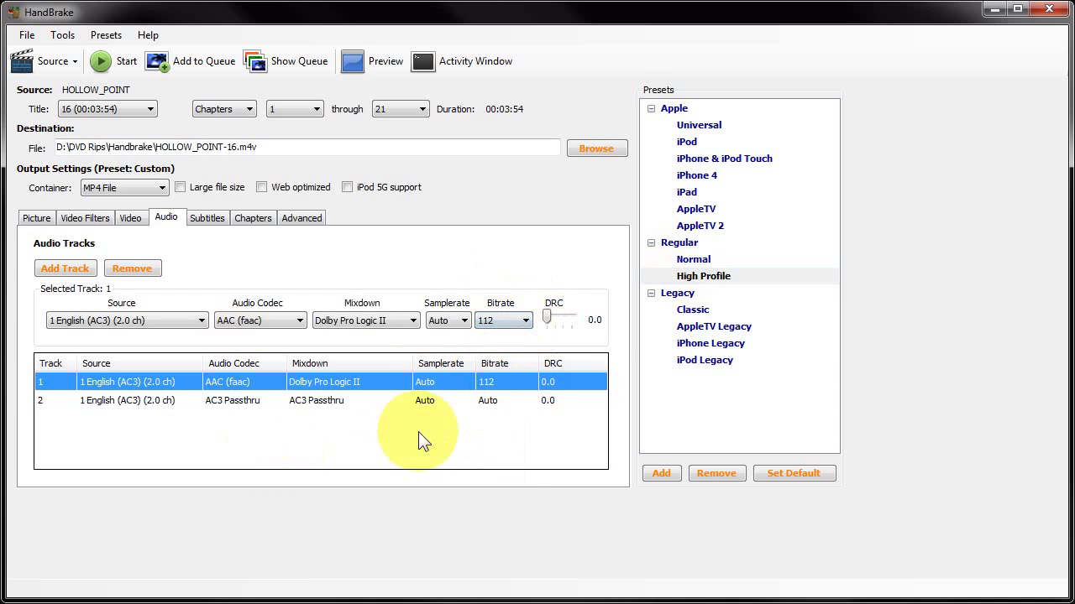
click(705, 262)
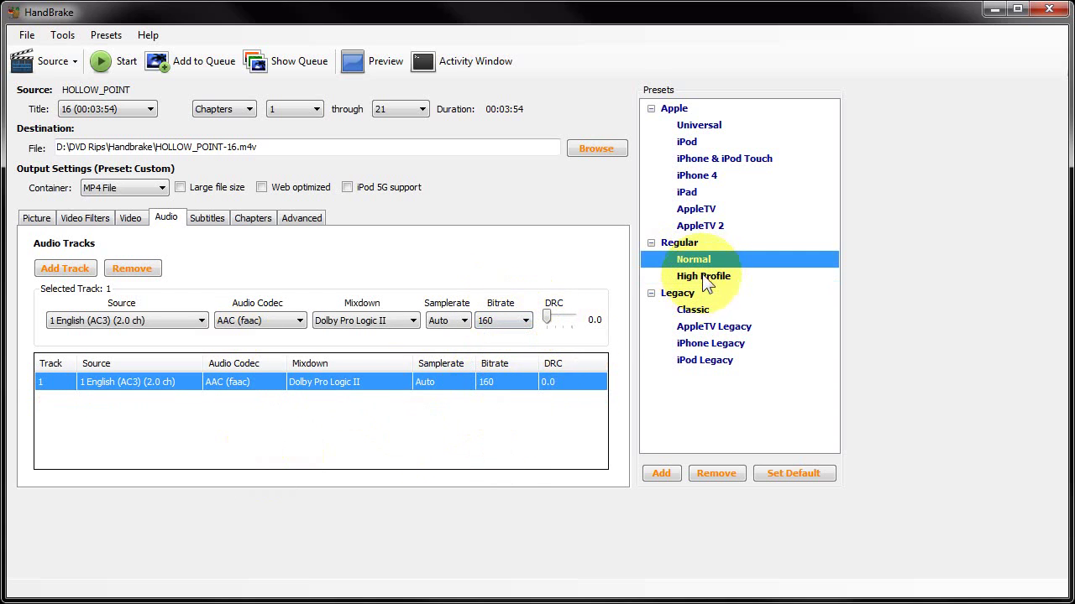
click(703, 275)
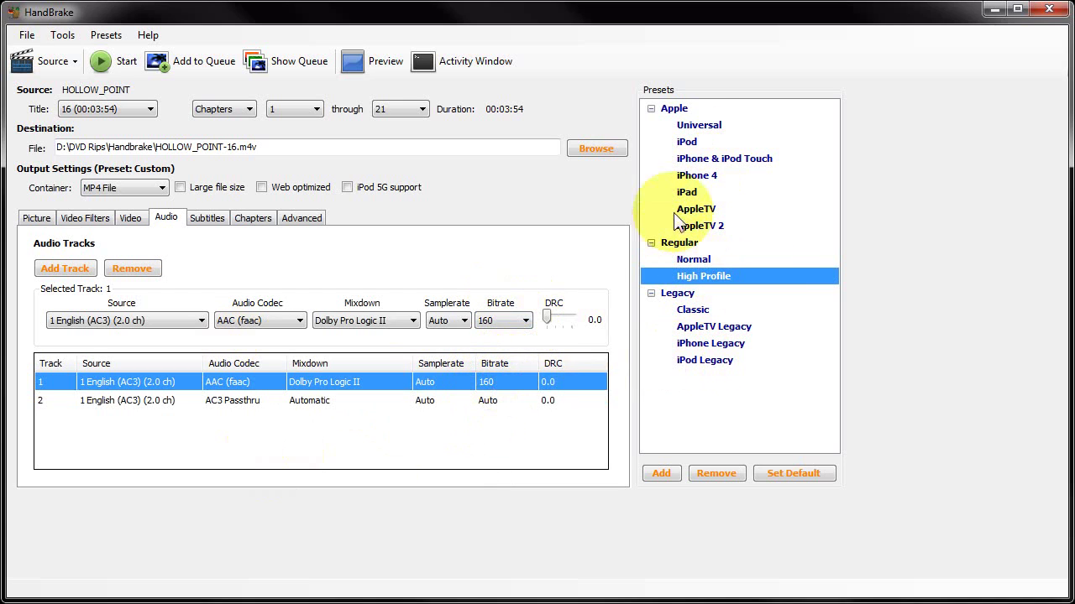
- Compare the advanced encoding options of the Normal and High Profile presets, and leave High Profile selected
click(311, 220)
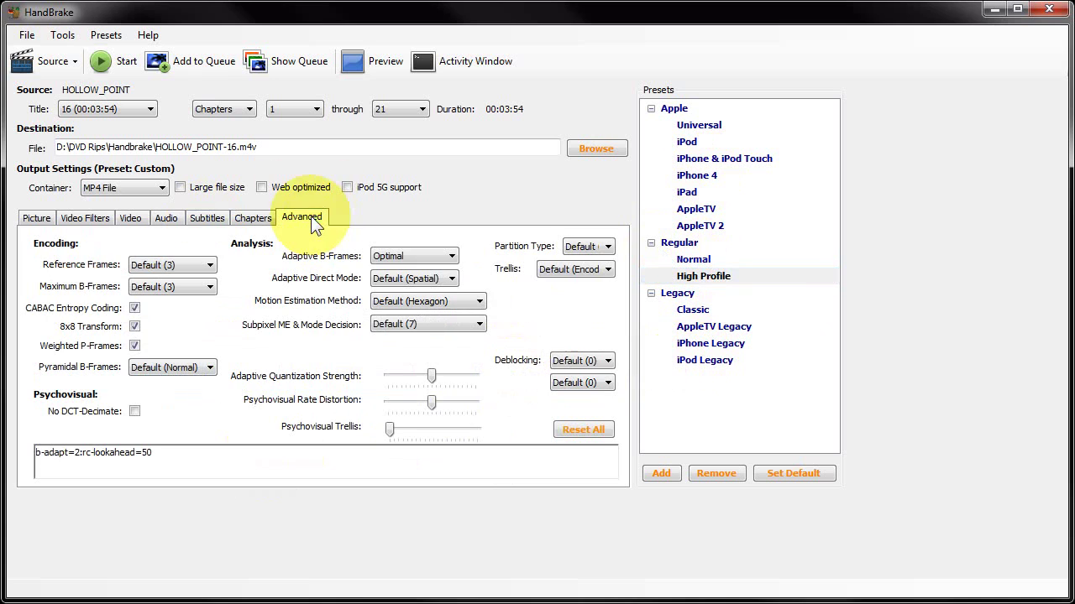
click(693, 259)
click(694, 278)
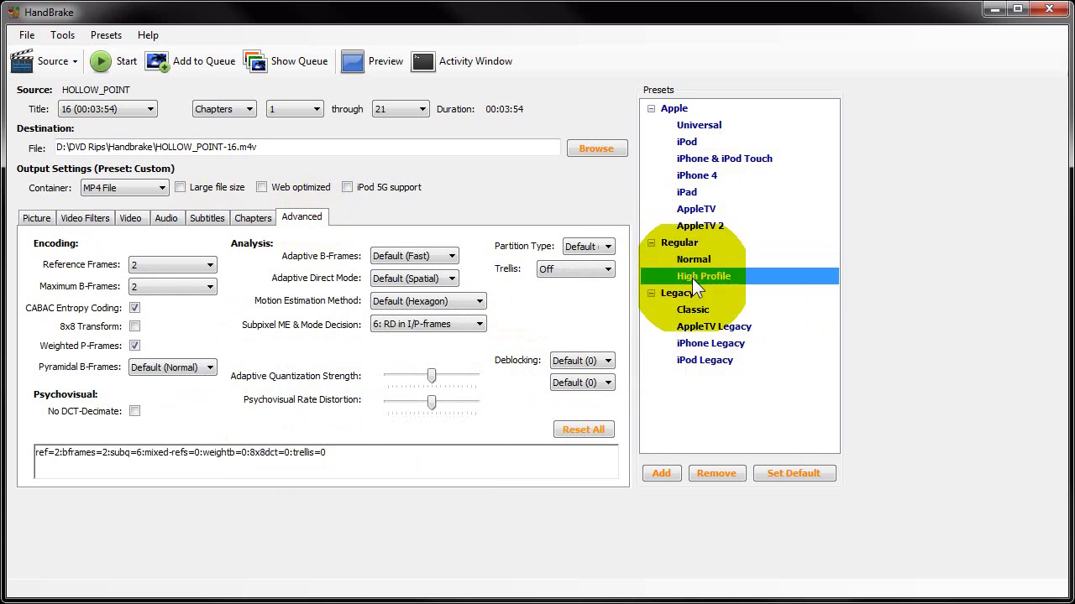
click(693, 260)
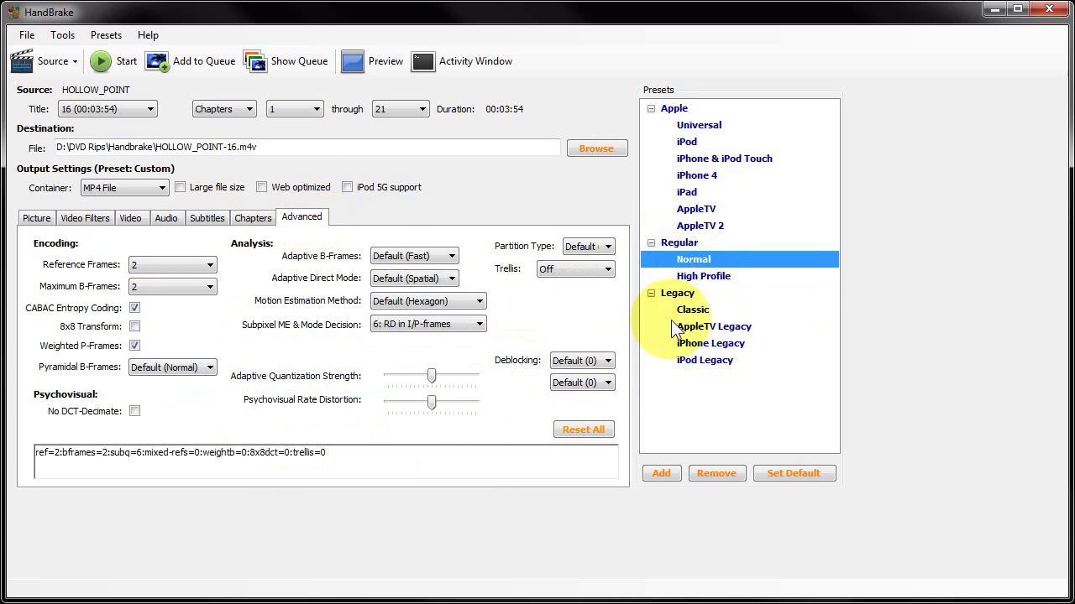
click(695, 277)
click(693, 265)
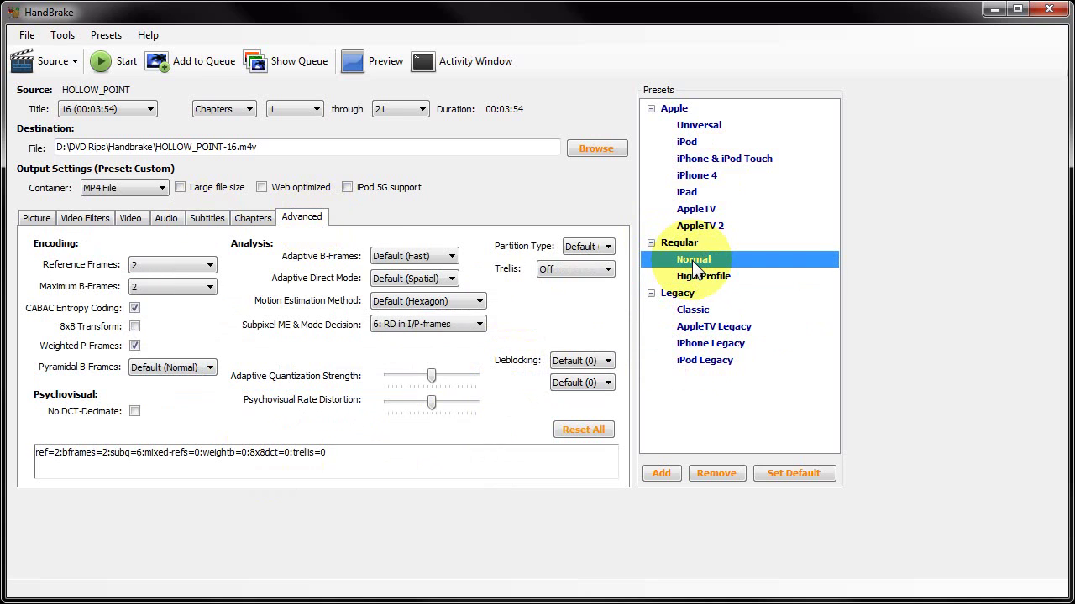
click(717, 278)
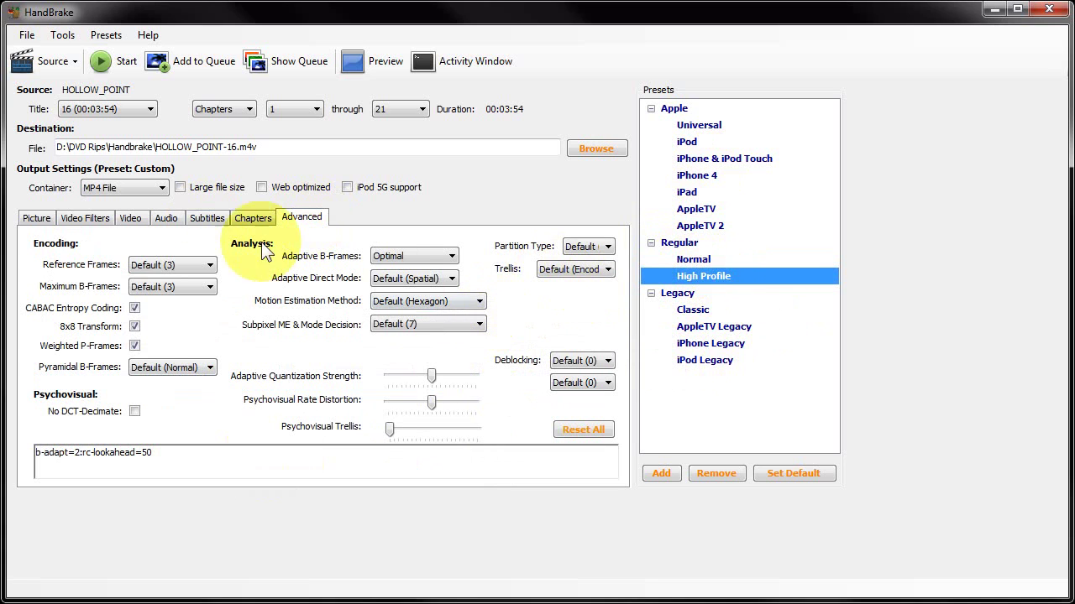
- Review the High Profile settings for chapters, subtitles, audio, video, filters and picture
click(253, 217)
click(207, 219)
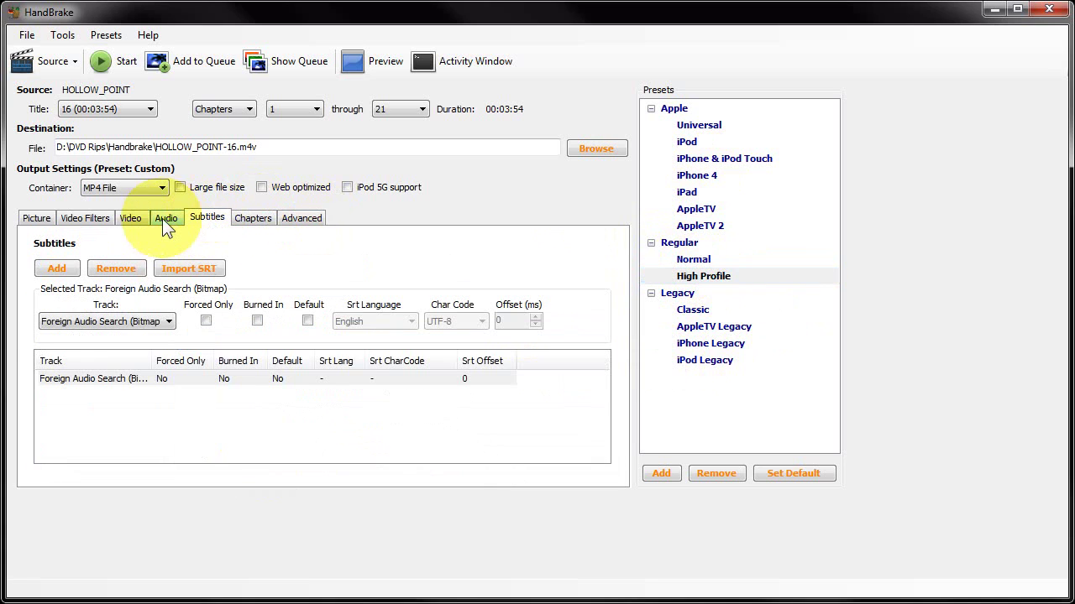
click(162, 218)
click(131, 220)
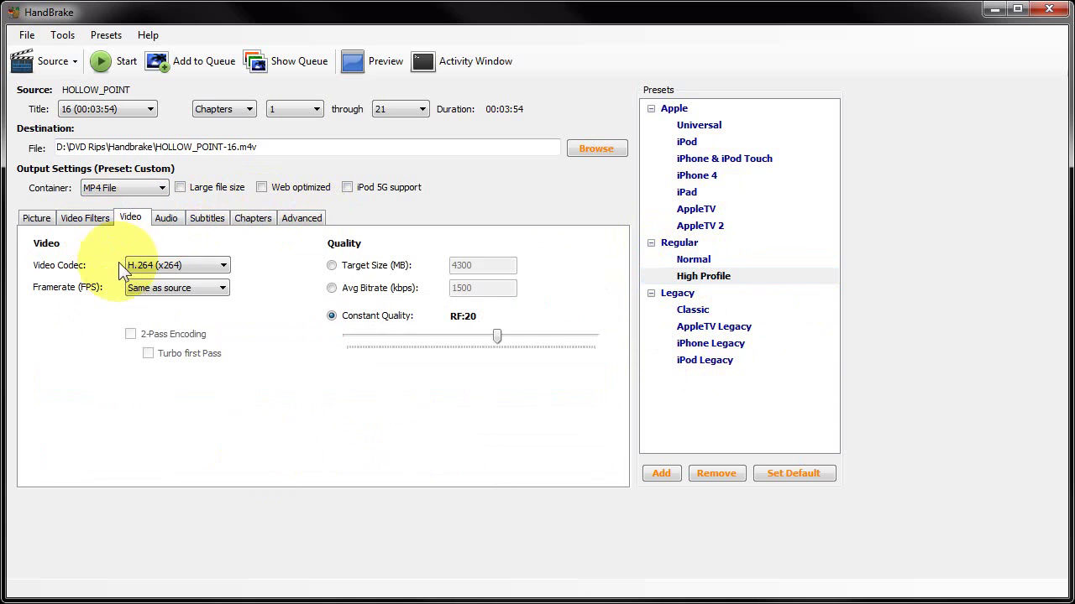
click(166, 219)
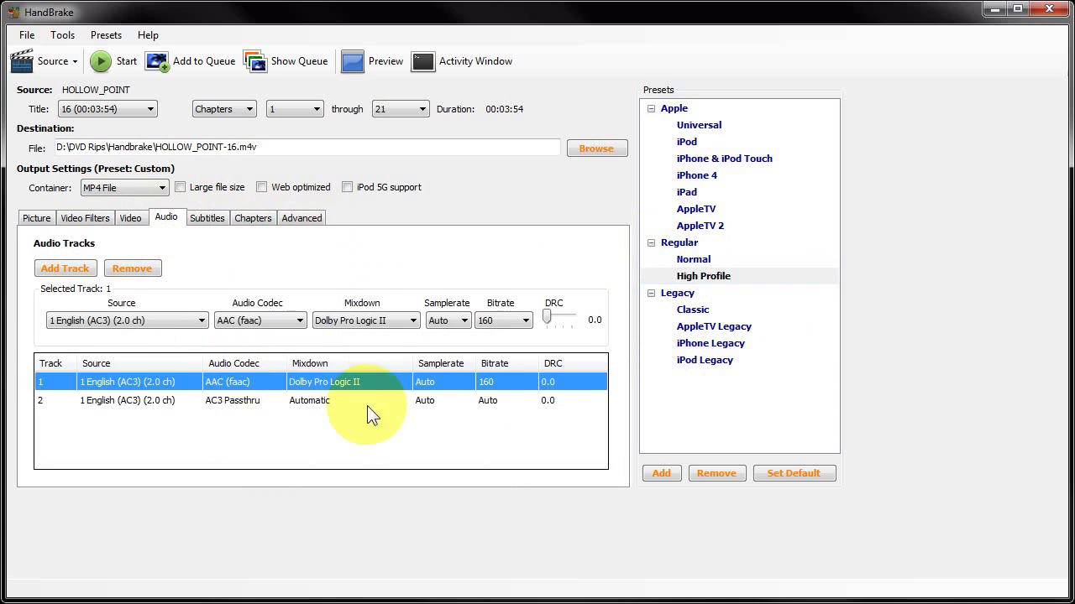
click(130, 220)
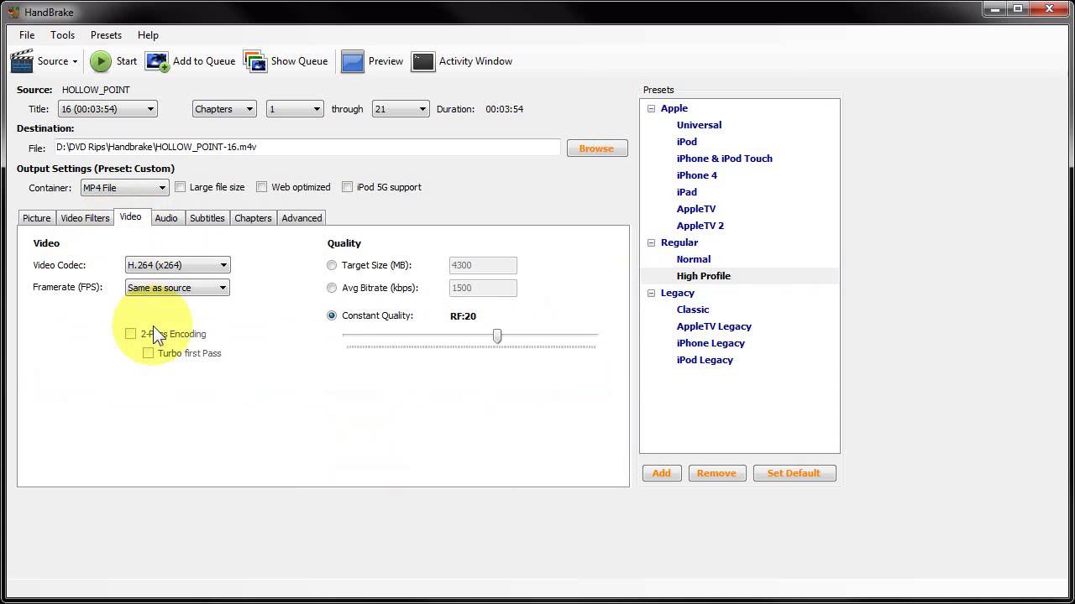
click(85, 218)
click(26, 218)
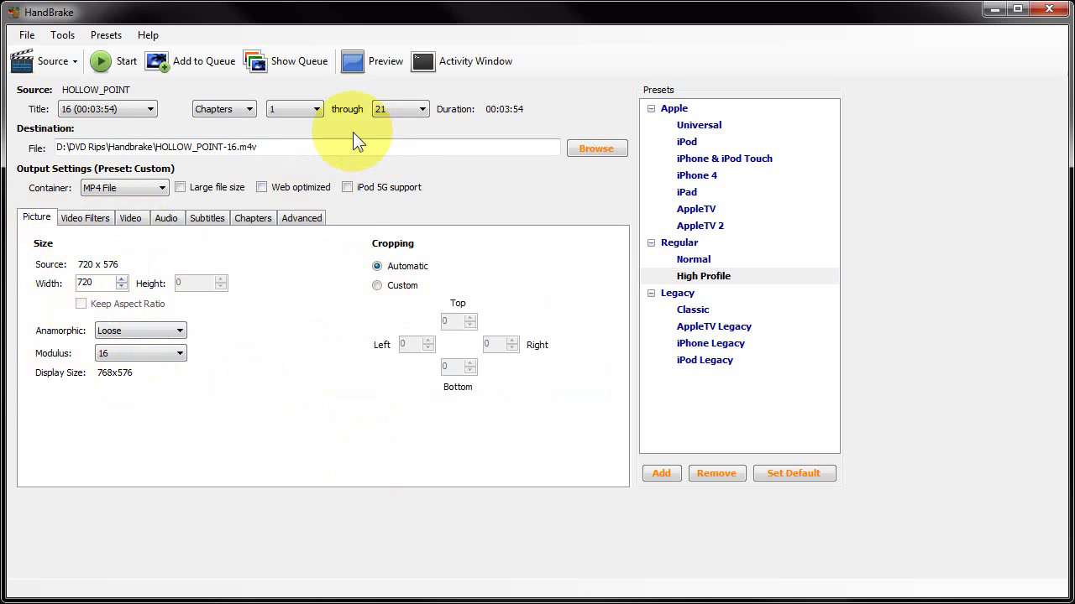
- Open the video preview for the title and set its duration to 5 seconds
click(379, 60)
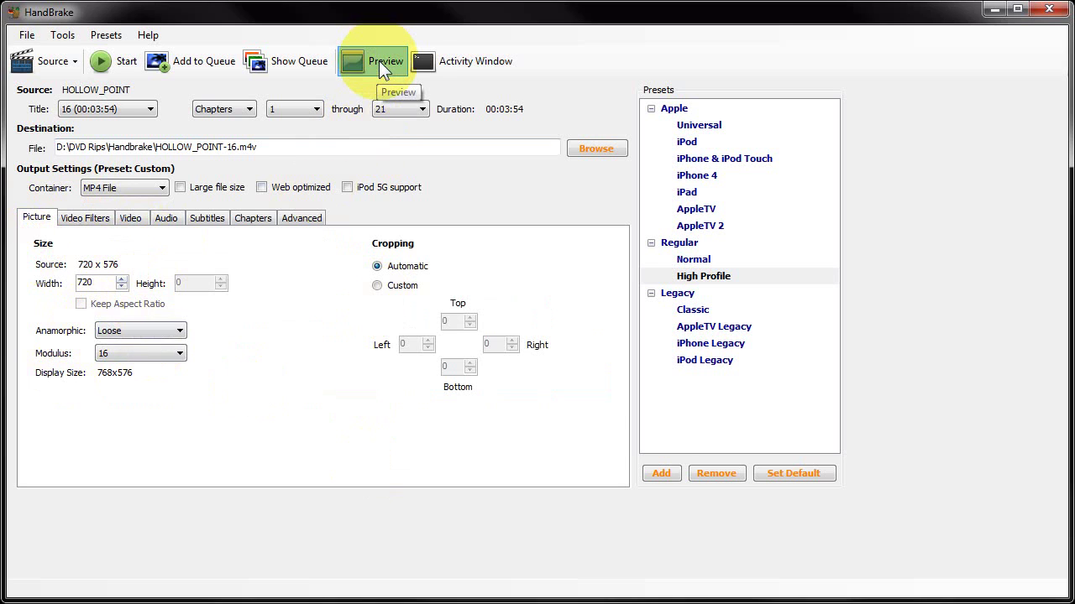
drag(464, 382, 424, 85)
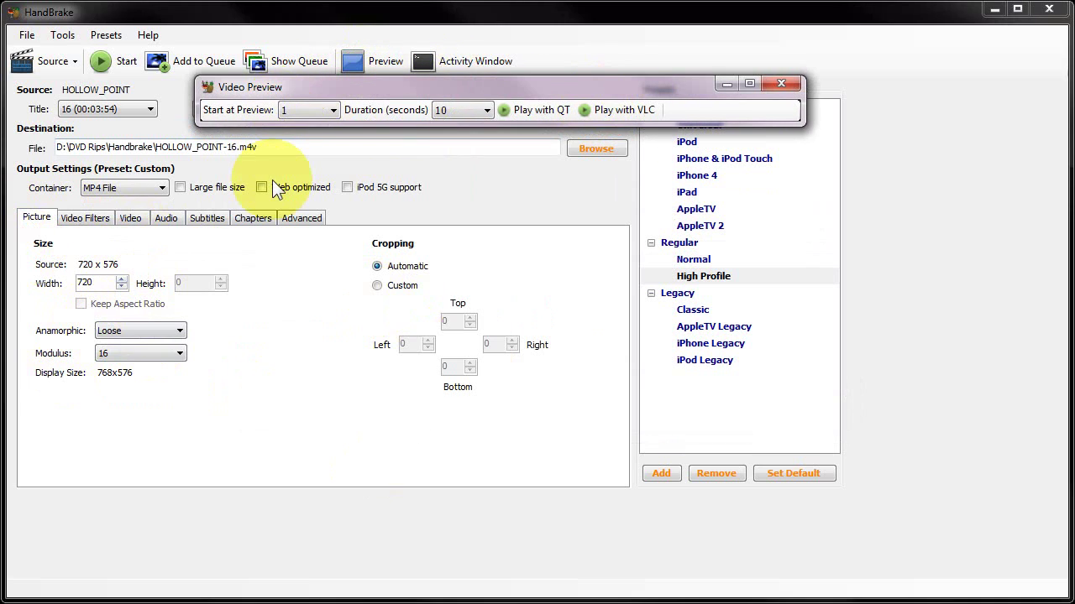
click(487, 114)
click(488, 110)
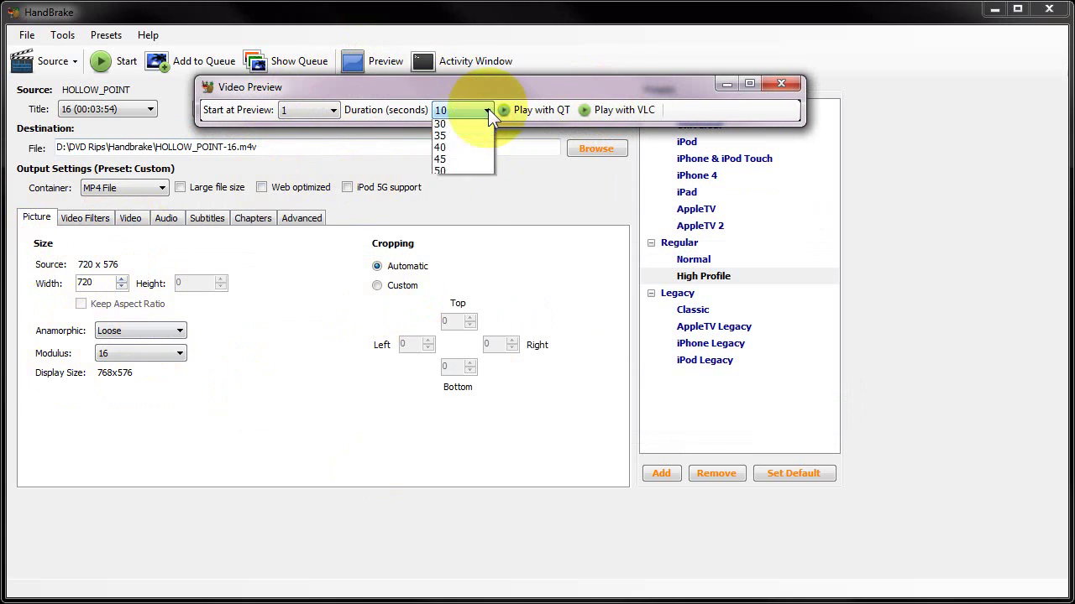
click(450, 127)
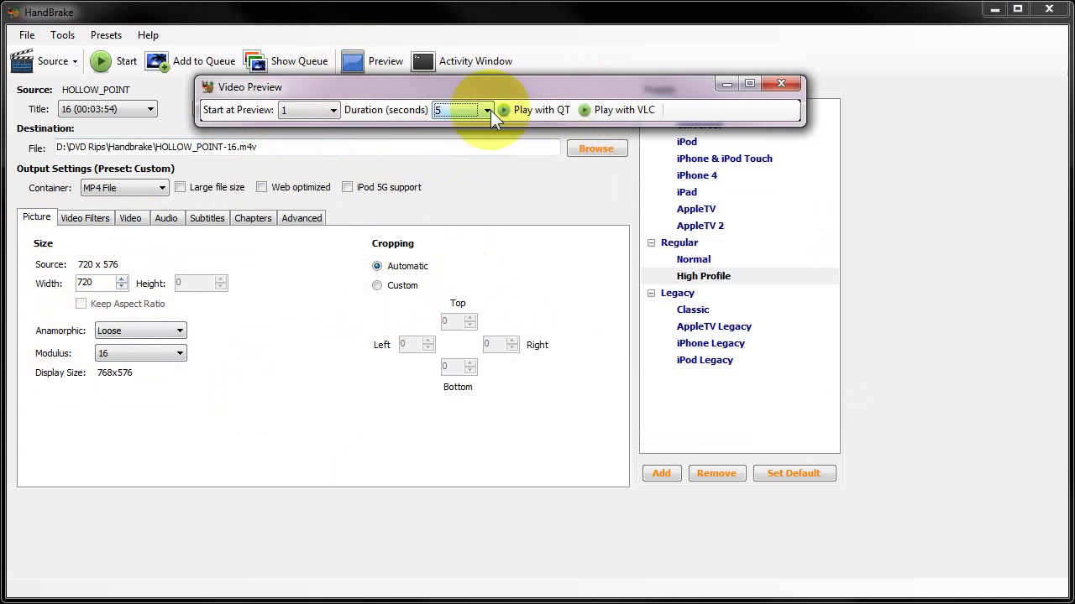
click(470, 110)
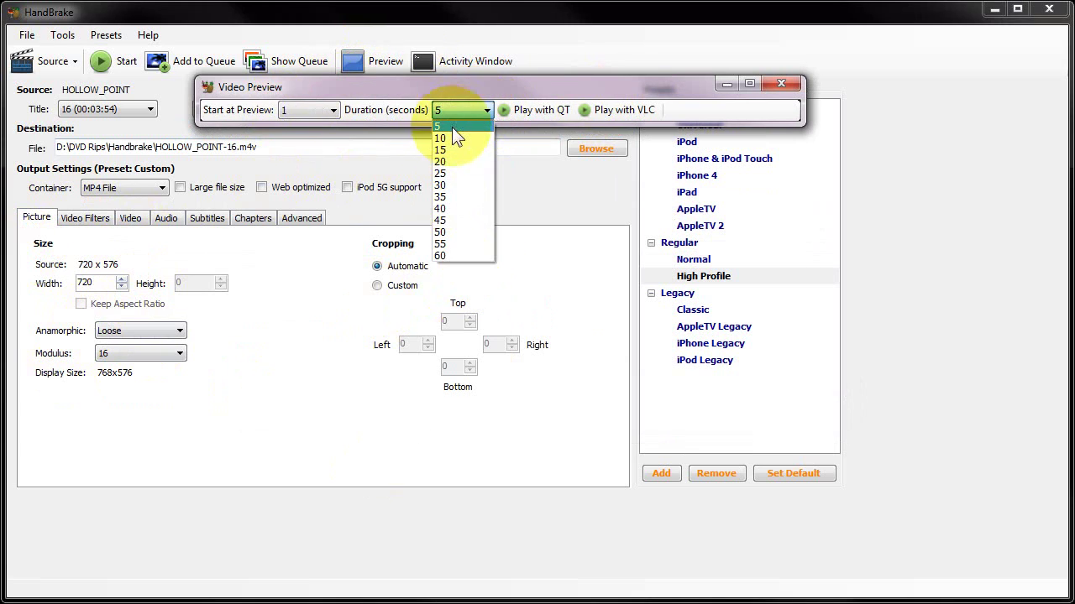
click(452, 130)
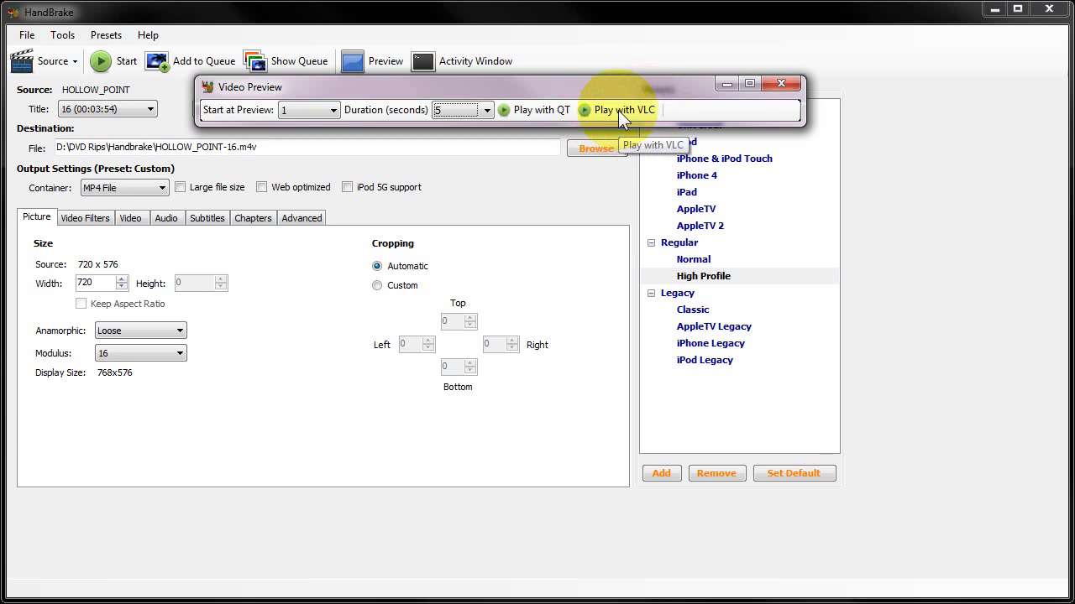
- Play the preview clip with QT, check the other duration choices, and close the preview window
click(536, 111)
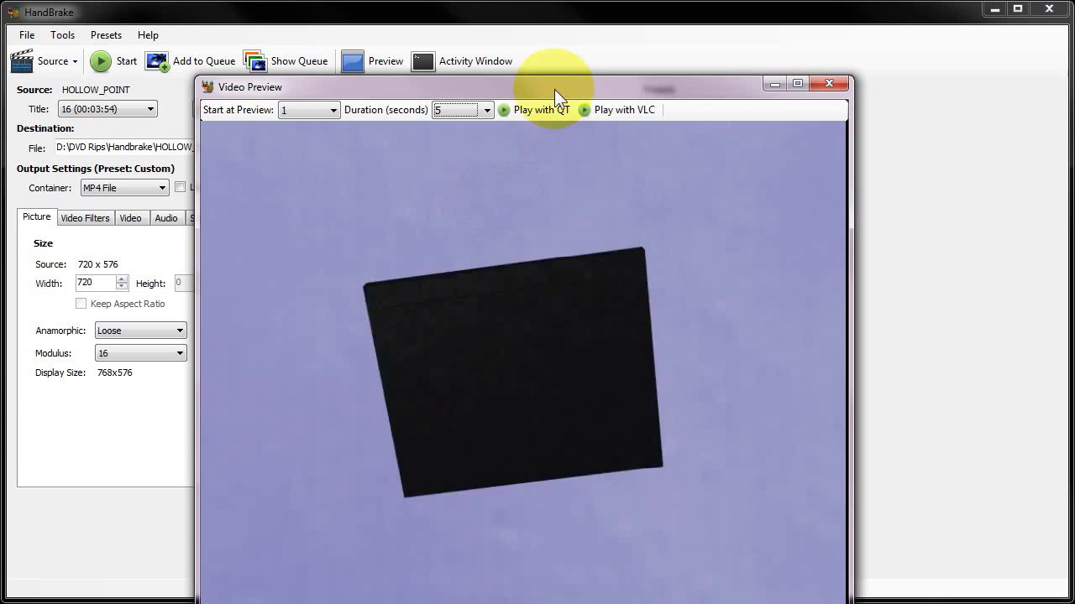
drag(554, 87, 564, 42)
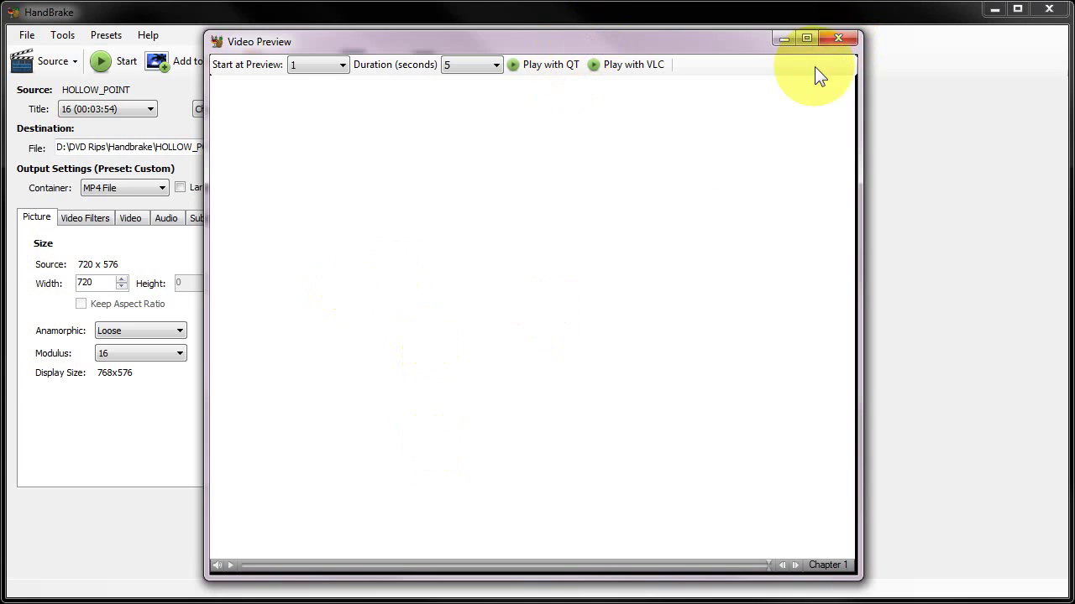
click(495, 65)
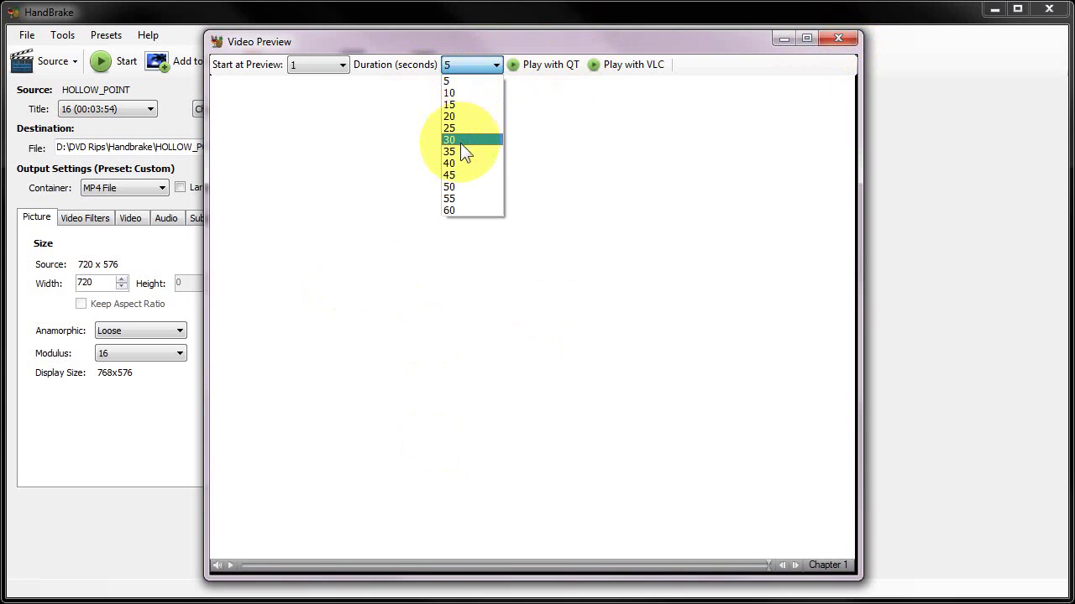
click(844, 36)
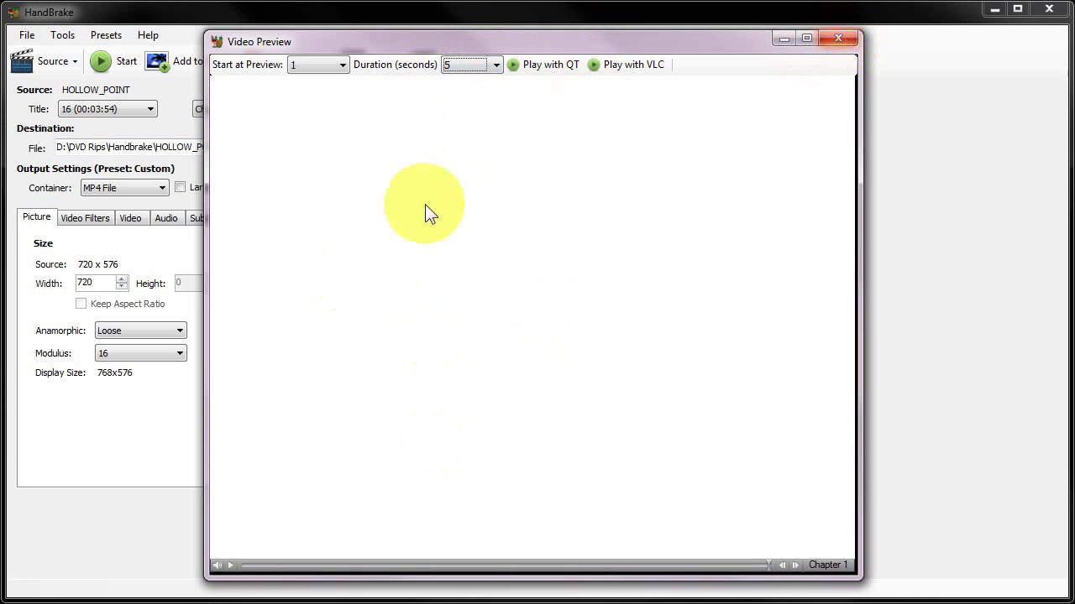
click(848, 39)
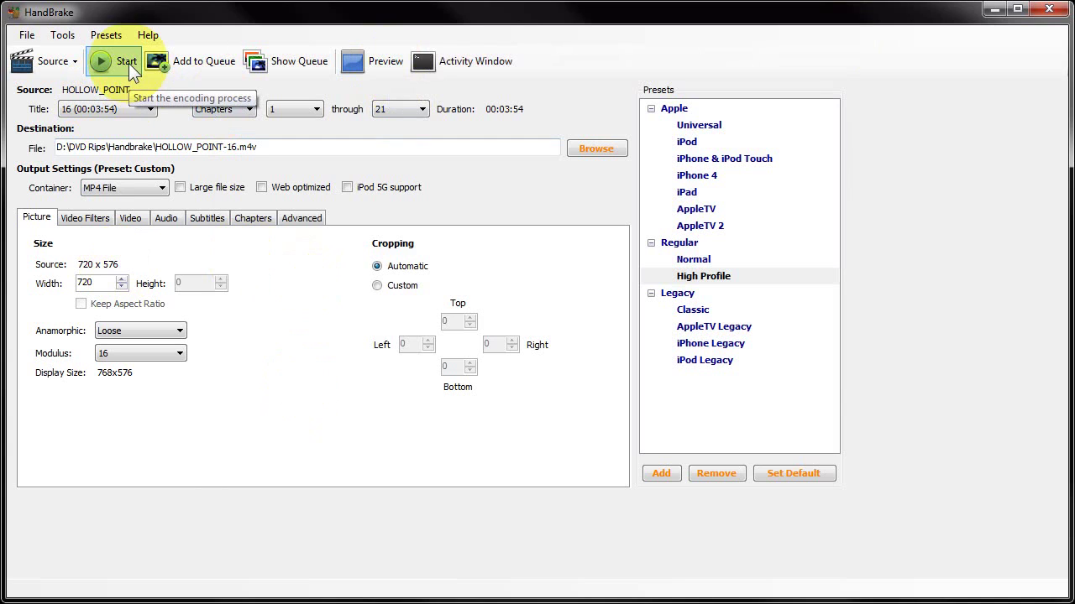
- Look at the encode queue and its when-done setting, and close the queue window
click(194, 62)
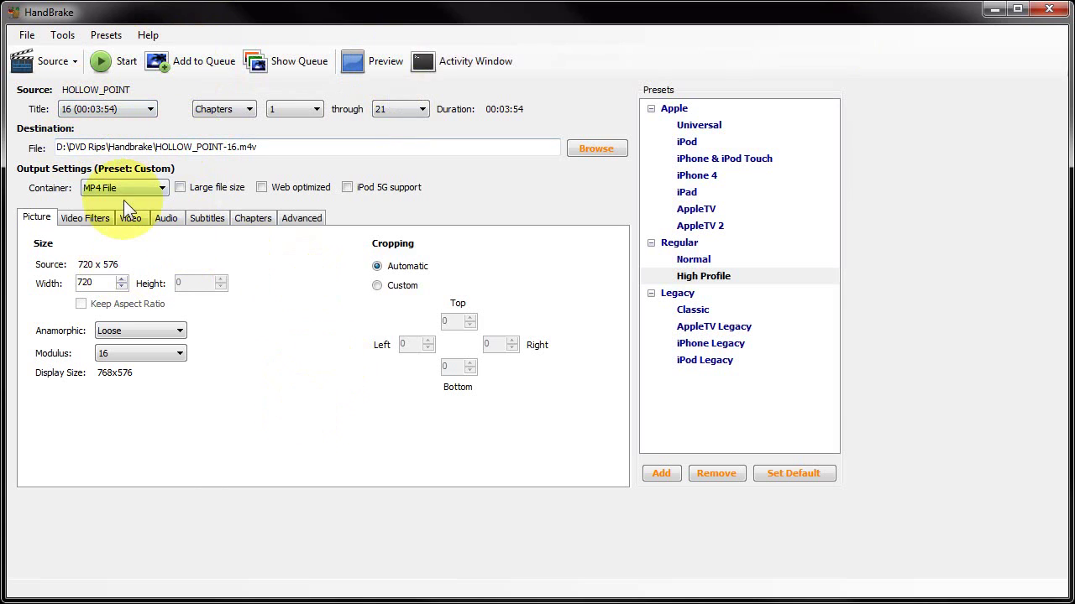
click(289, 61)
drag(421, 246, 378, 117)
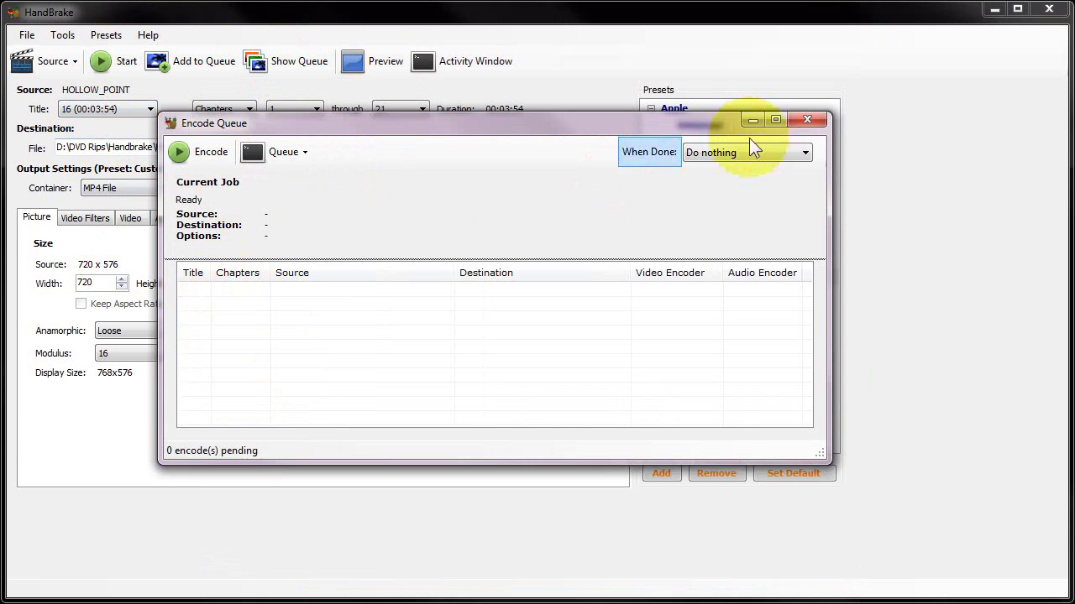
click(808, 121)
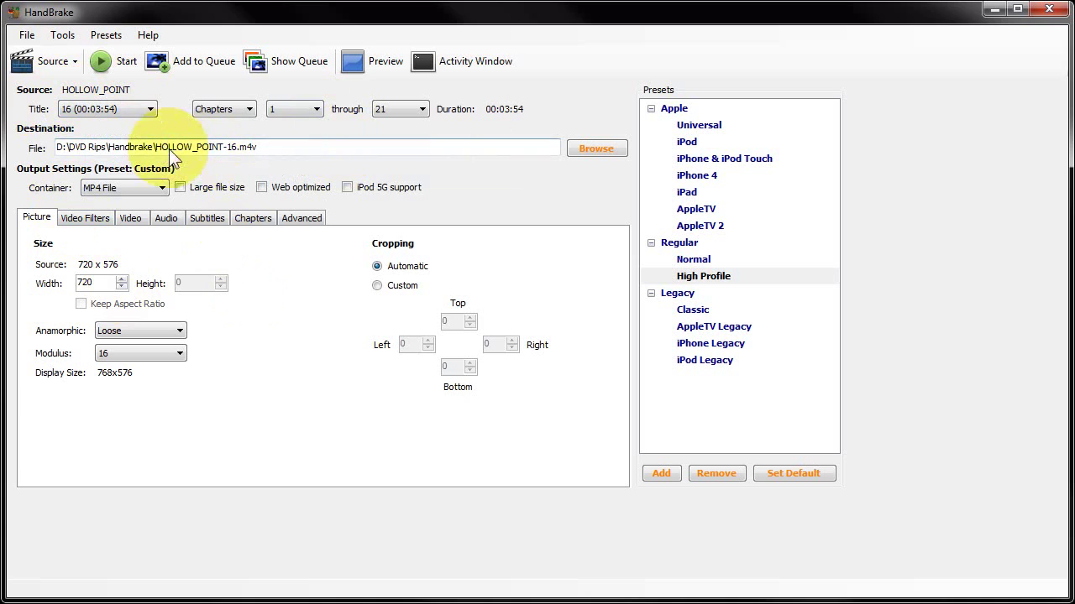
- Check the output file name at the end of the destination path
drag(155, 146, 274, 152)
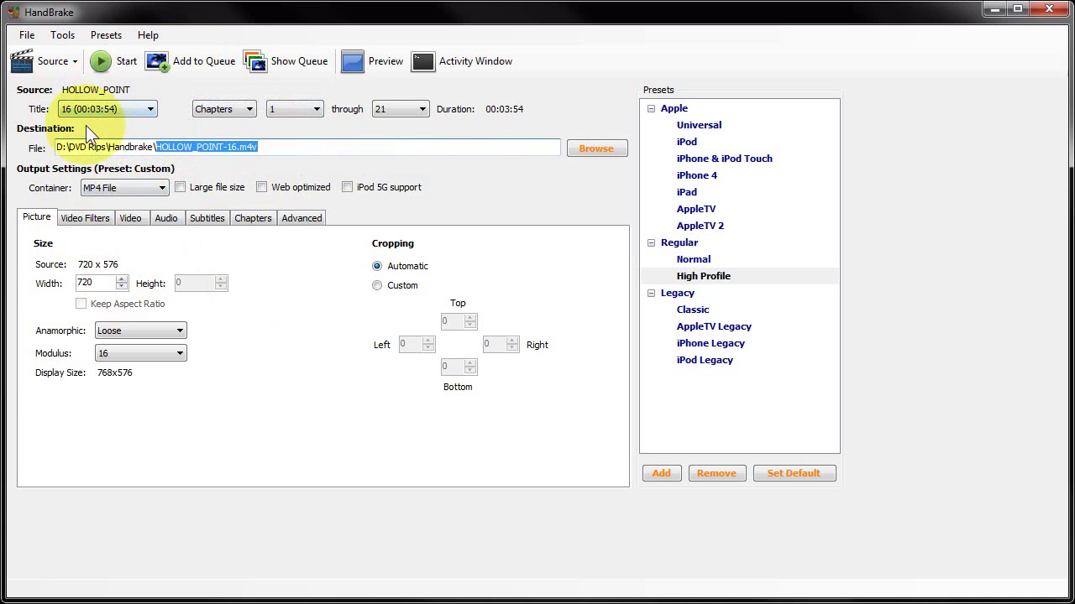
click(166, 148)
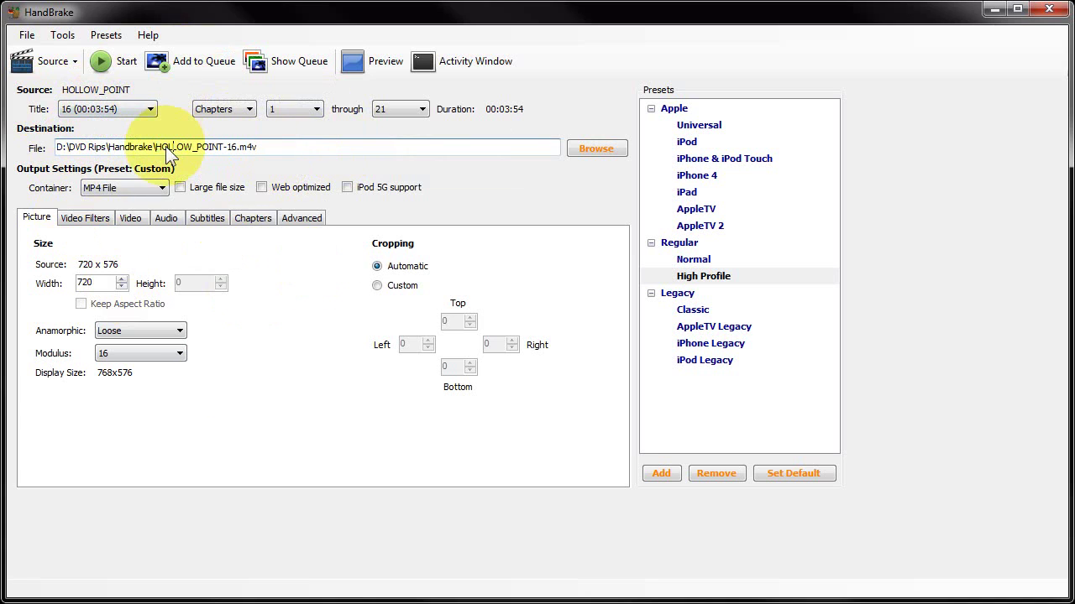
drag(156, 147, 338, 161)
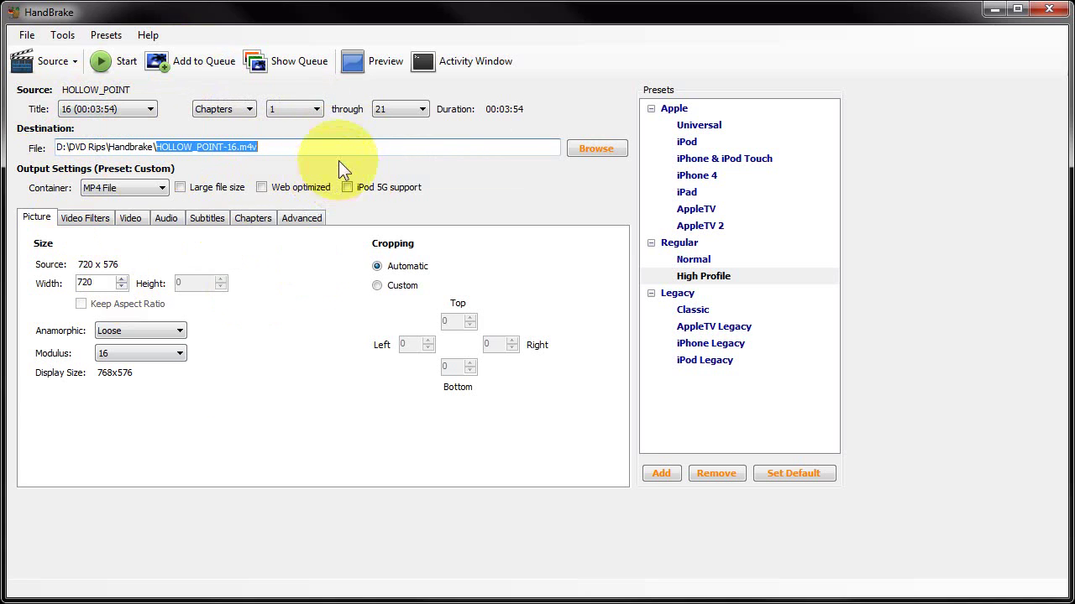
click(194, 147)
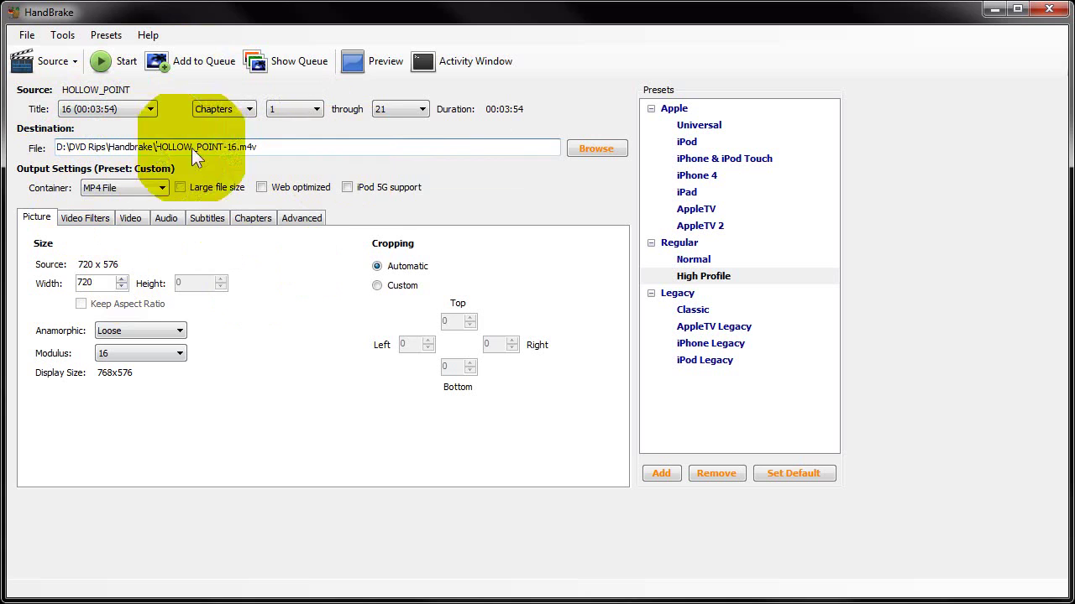
drag(192, 148, 372, 162)
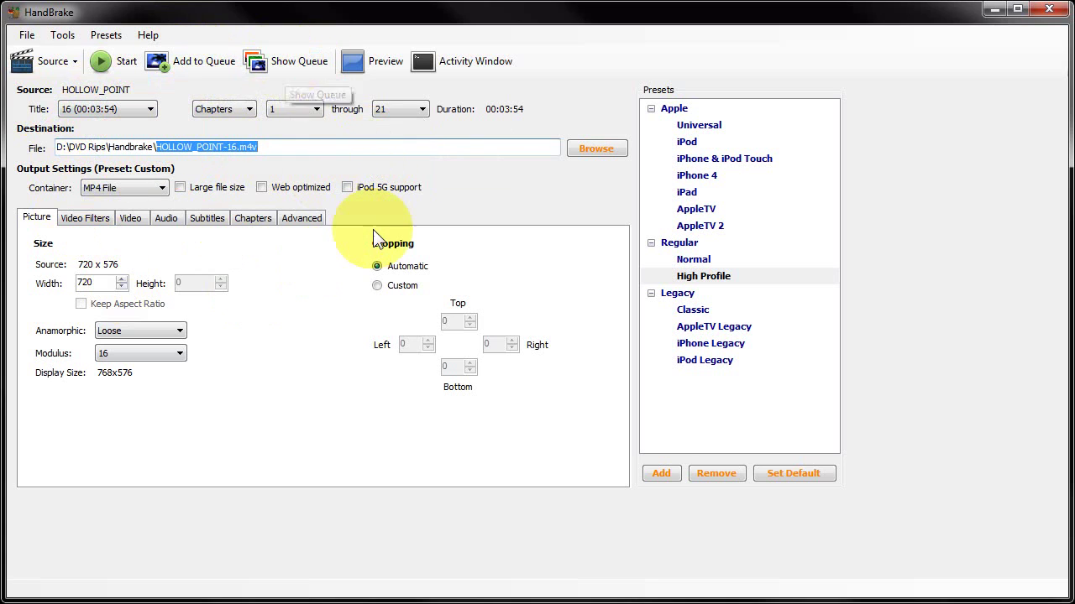
- Check the encode queue once more, close it, and start encoding title 16 directly
click(294, 67)
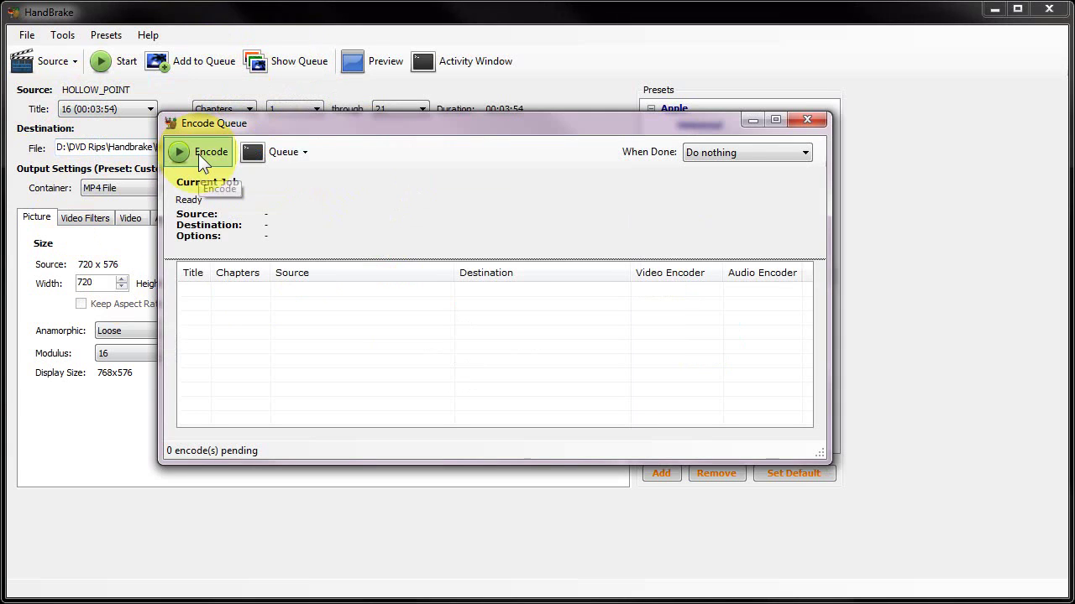
click(811, 120)
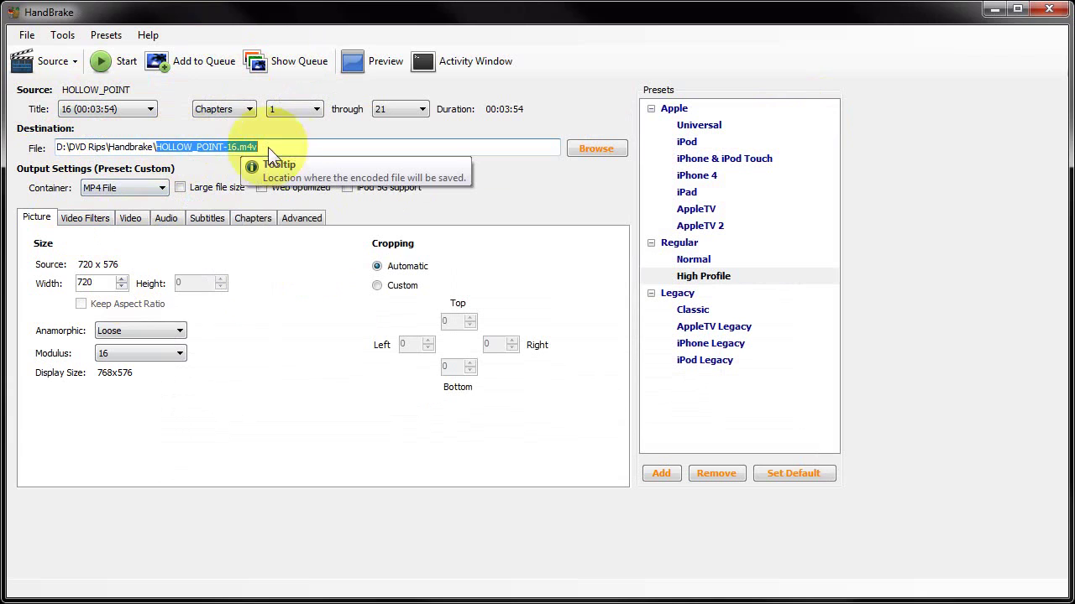
click(110, 66)
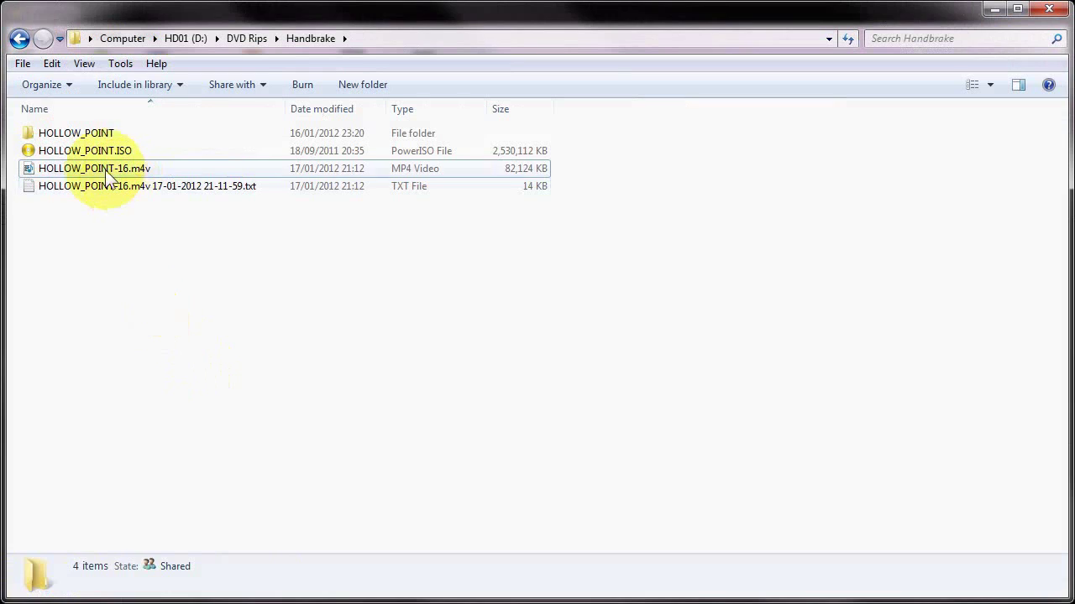
- Rename the encoded video HOLLOW_POINT-16.m4v to HOLLOW_POINT-16.mp4 and accept the extension change
click(105, 170)
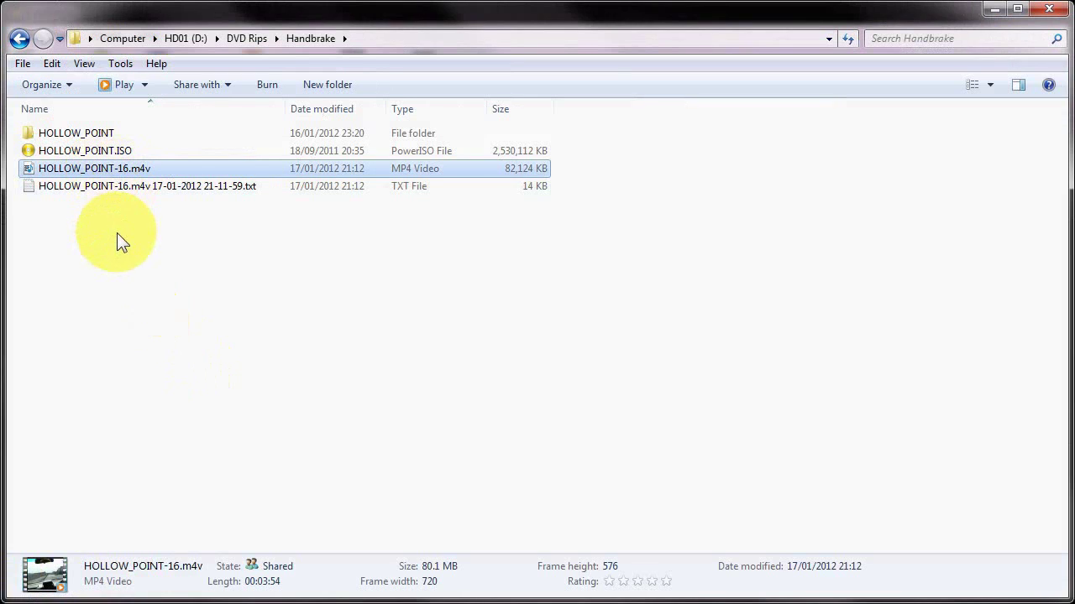
click(144, 167)
drag(132, 169, 186, 166)
text(mp4)
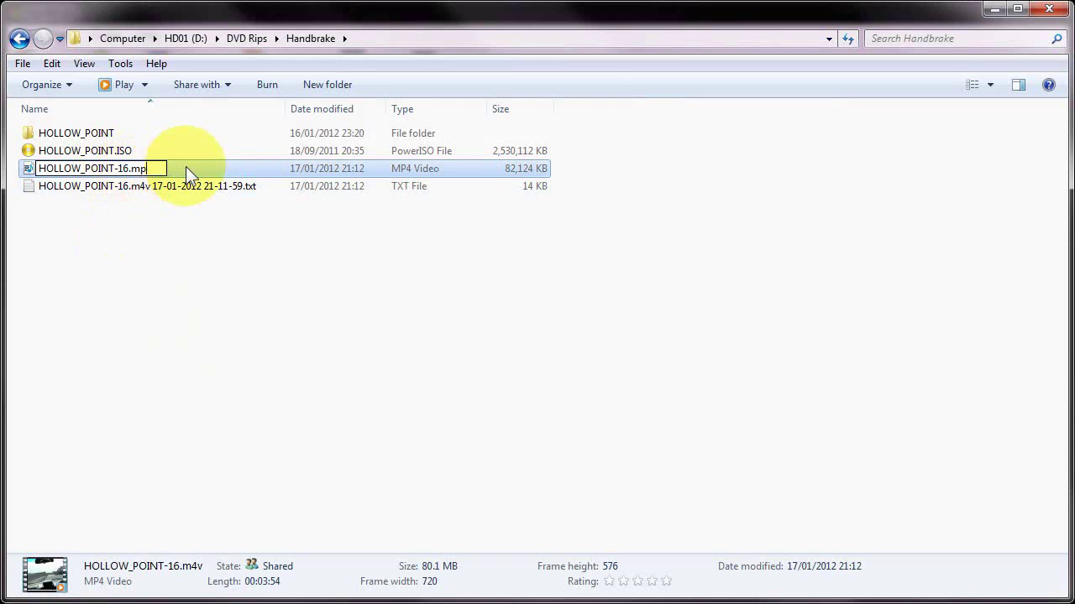
click(171, 214)
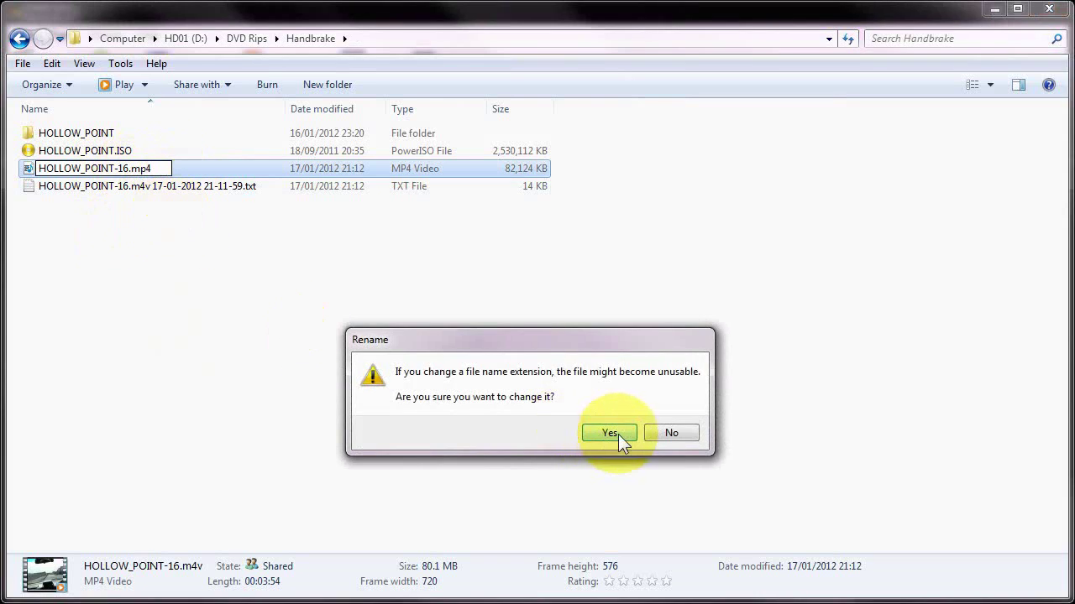
click(615, 434)
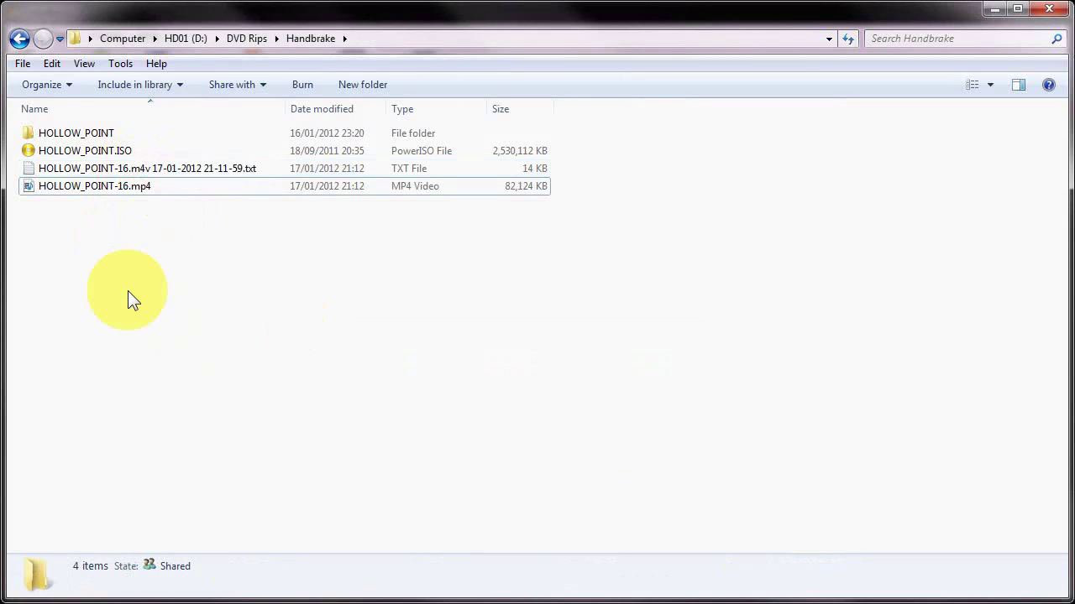
- Change the encoded video's extension back to m4v and accept the change
click(136, 188)
click(144, 189)
drag(135, 191, 239, 196)
text(m4v)
key(Return)
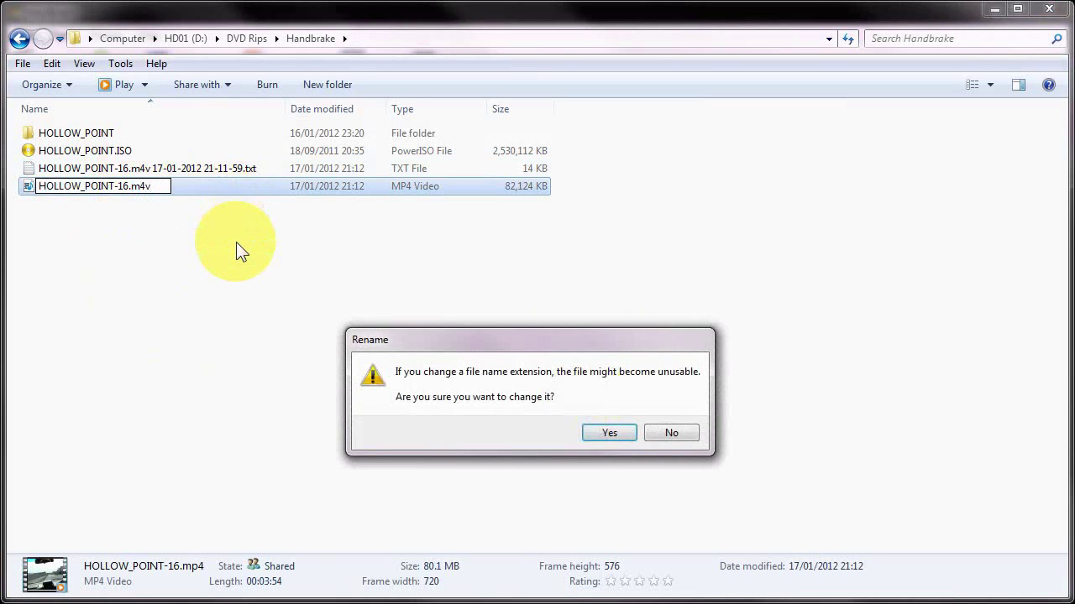
click(590, 428)
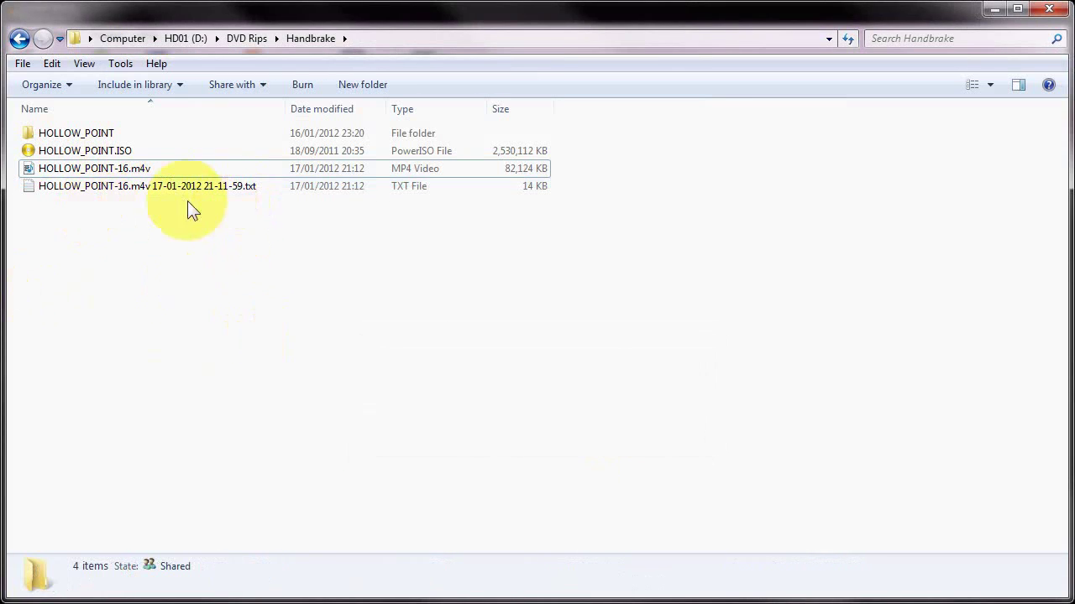
- Open the encode's text log in Notepad++ and fit its window within the screen
click(132, 188)
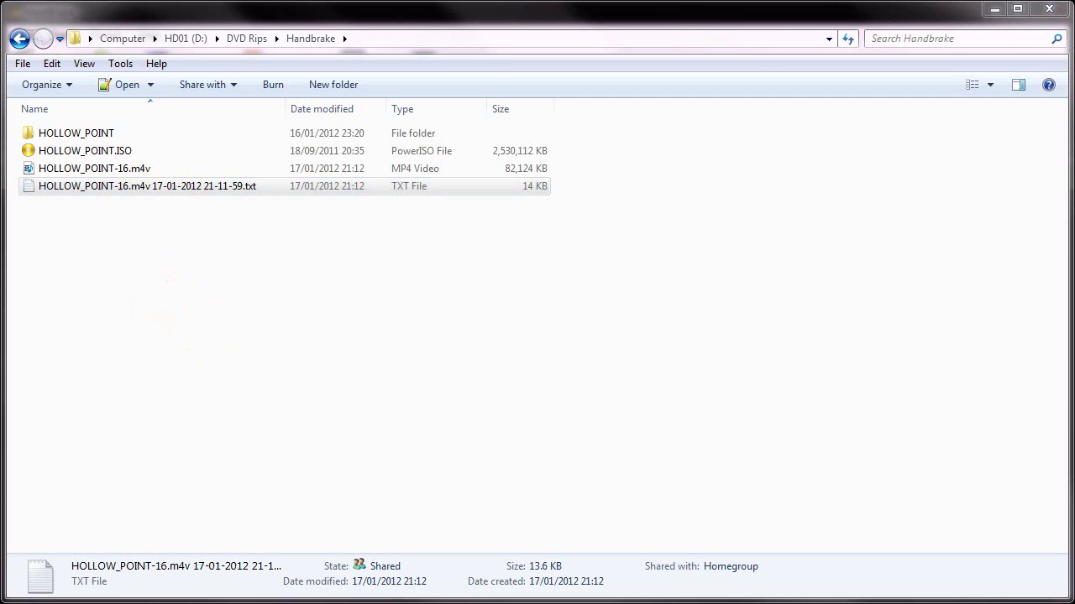
drag(1073, 22, 572, 28)
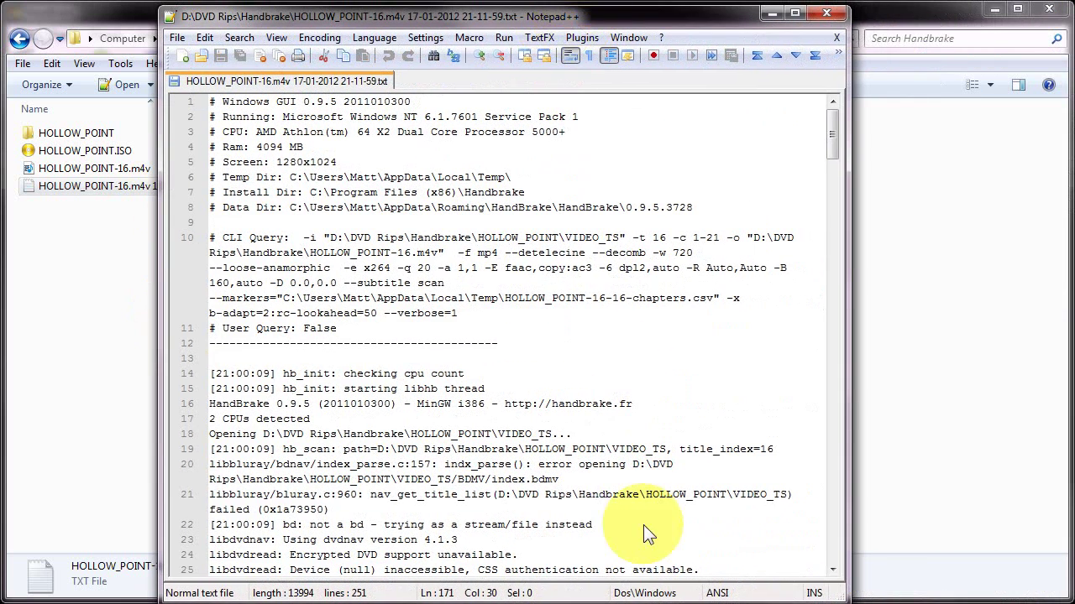
drag(644, 602, 649, 593)
mouse_move(835, 125)
mouse_down()
mouse_move(834, 136)
mouse_move(833, 121)
mouse_up()
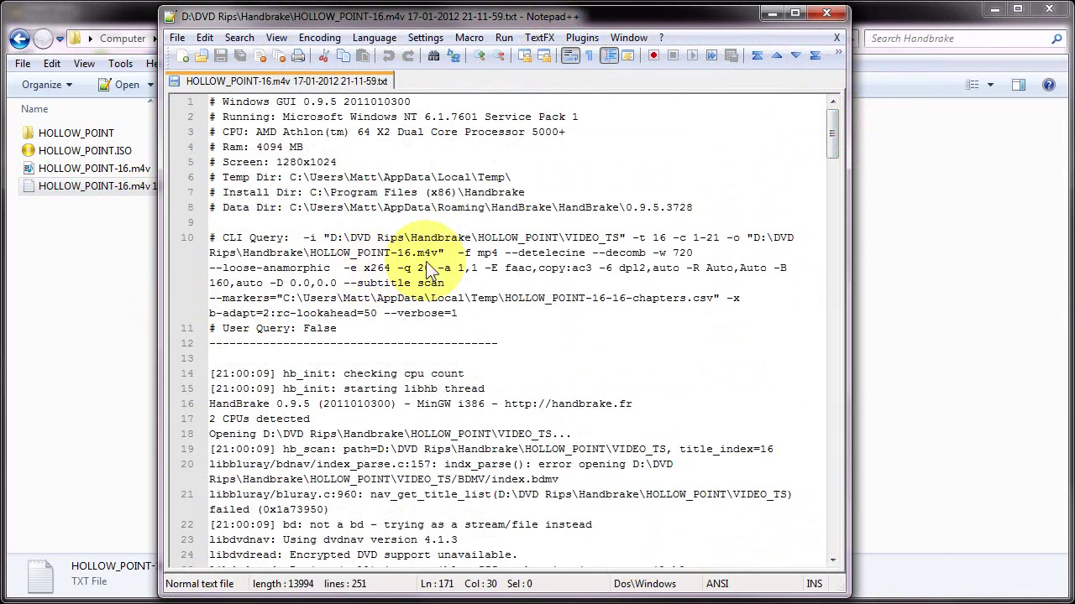
- Examine the CLI query in the log, highlighting the faac and copy:ac3 audio encoders and the audio bitrate values
drag(220, 238, 604, 287)
click(519, 256)
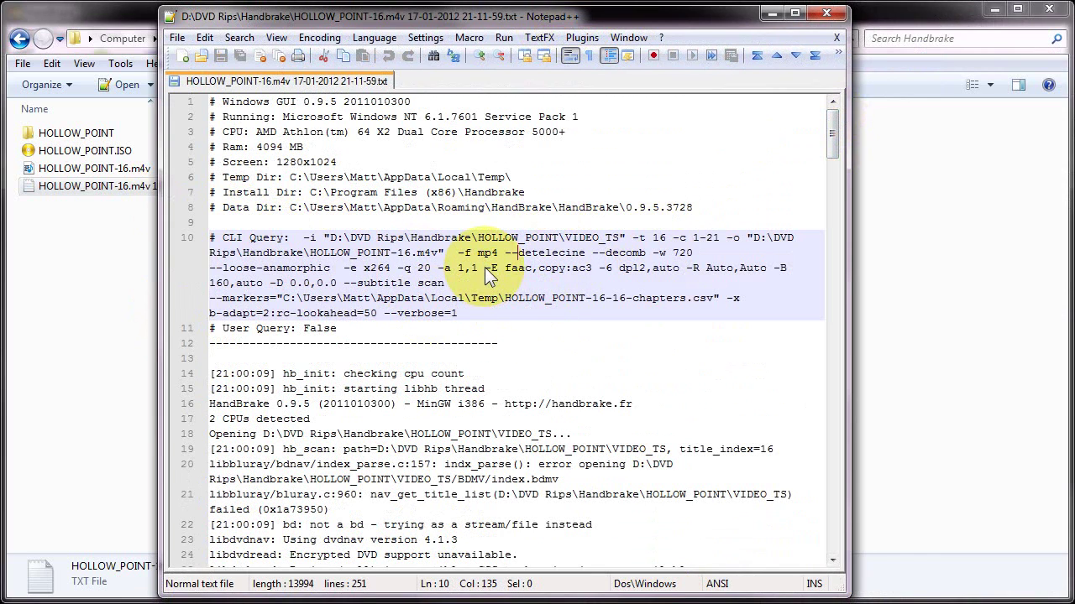
drag(484, 267, 679, 269)
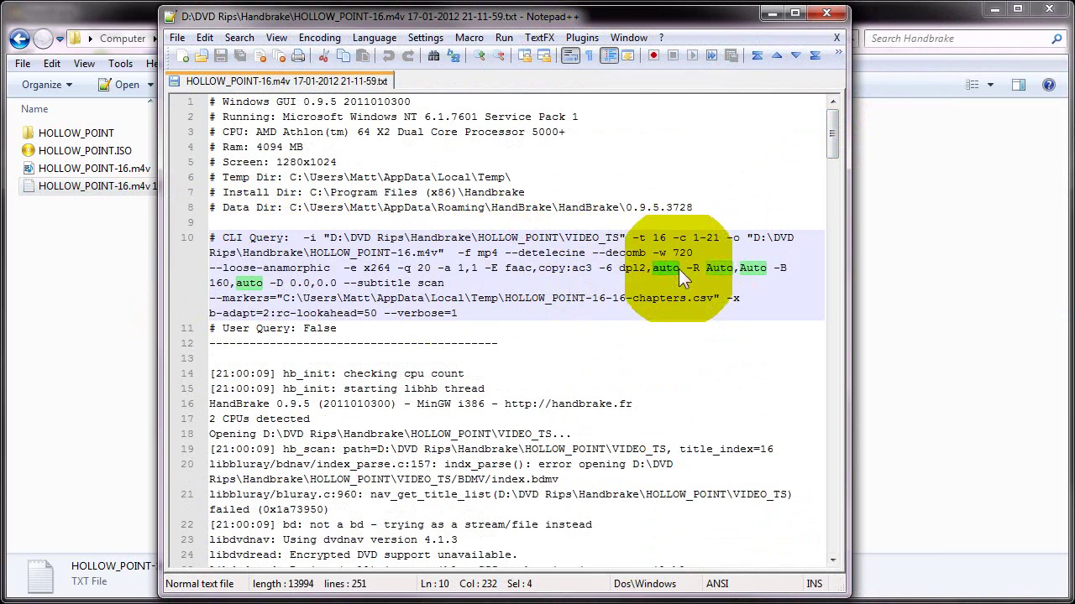
double_click(518, 268)
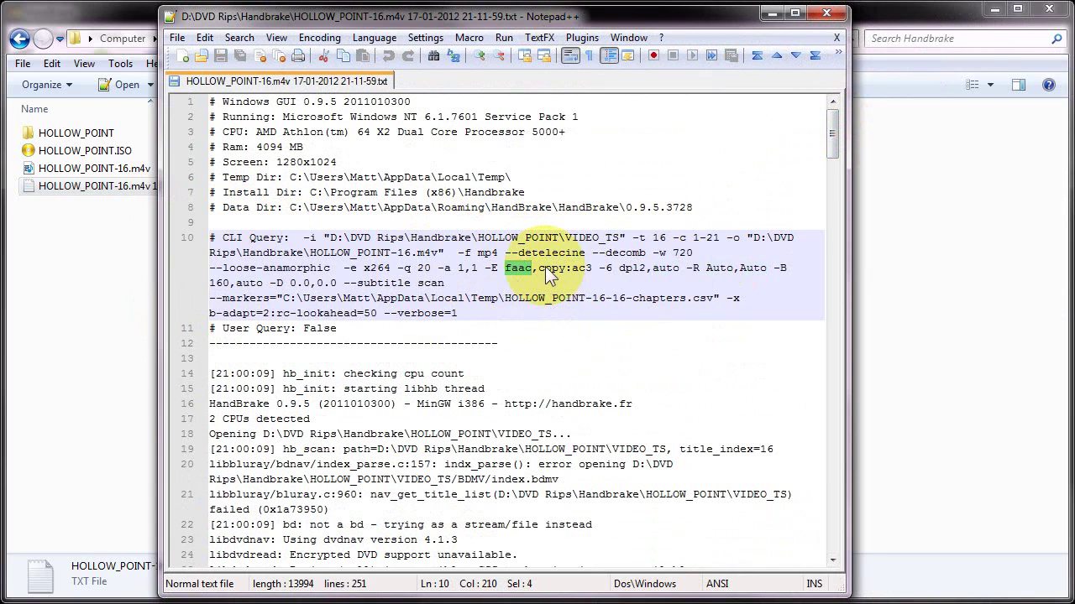
drag(539, 267, 591, 269)
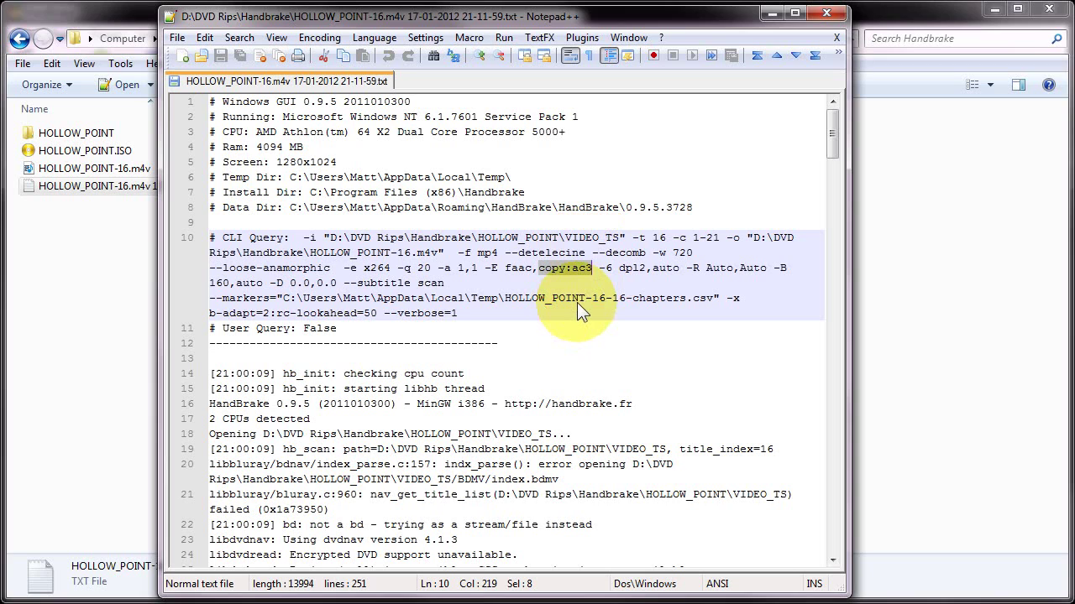
click(773, 267)
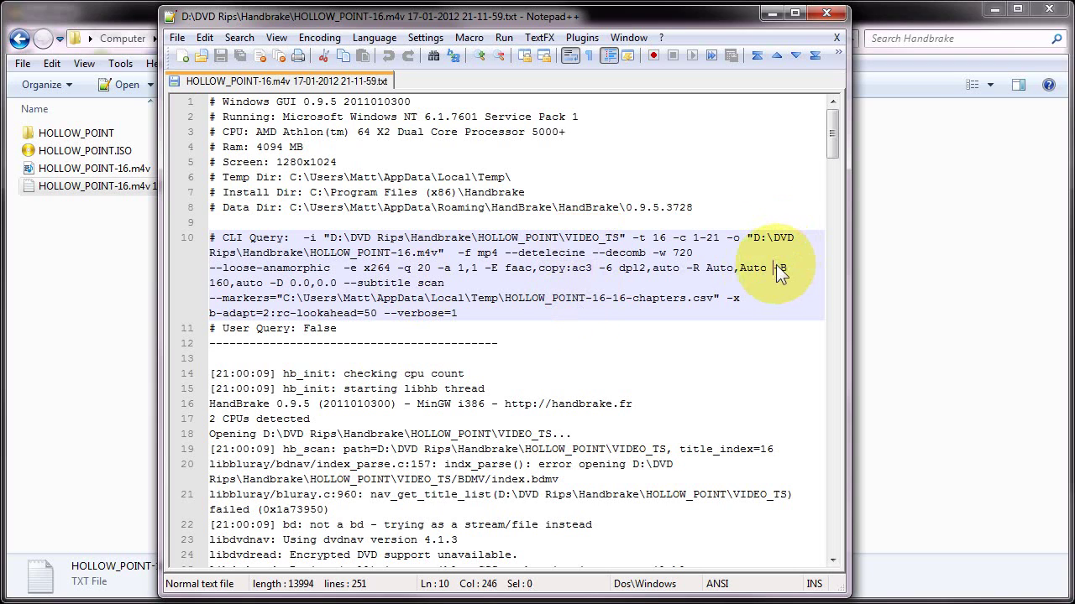
click(225, 283)
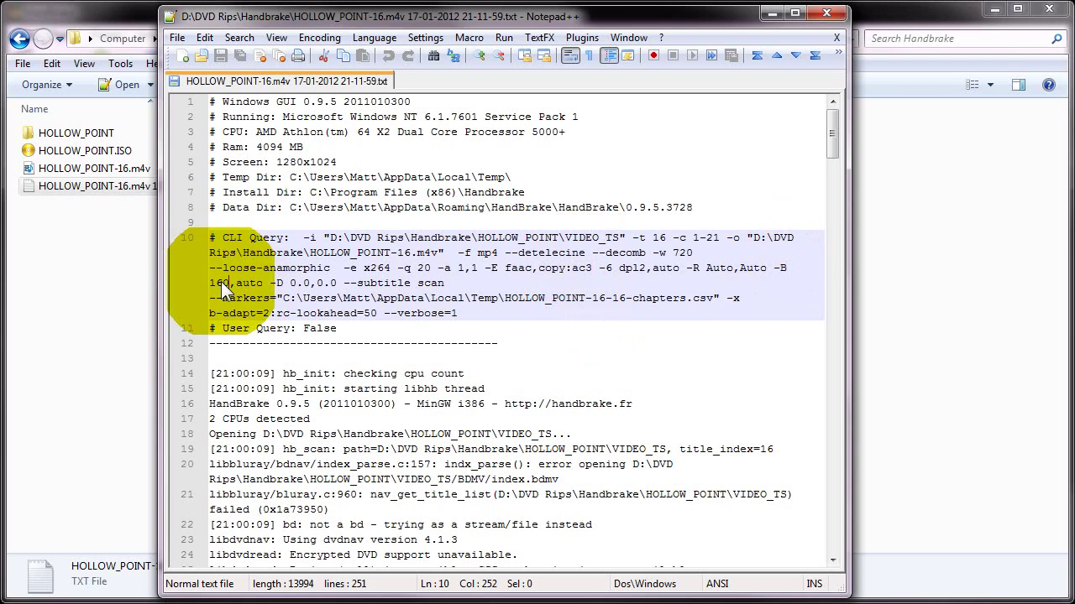
key(shift+Home)
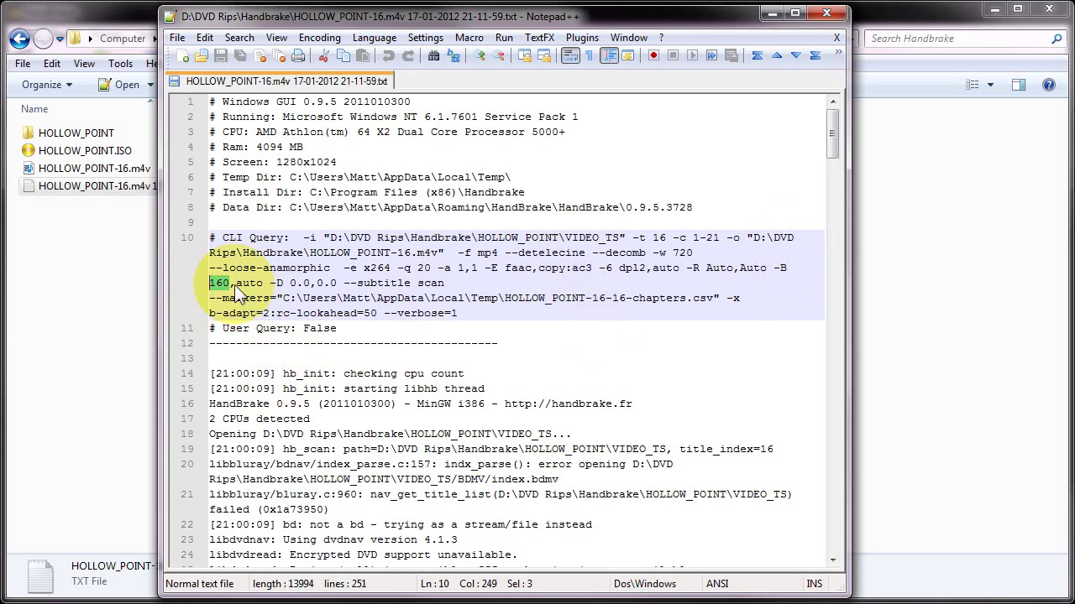
double_click(259, 282)
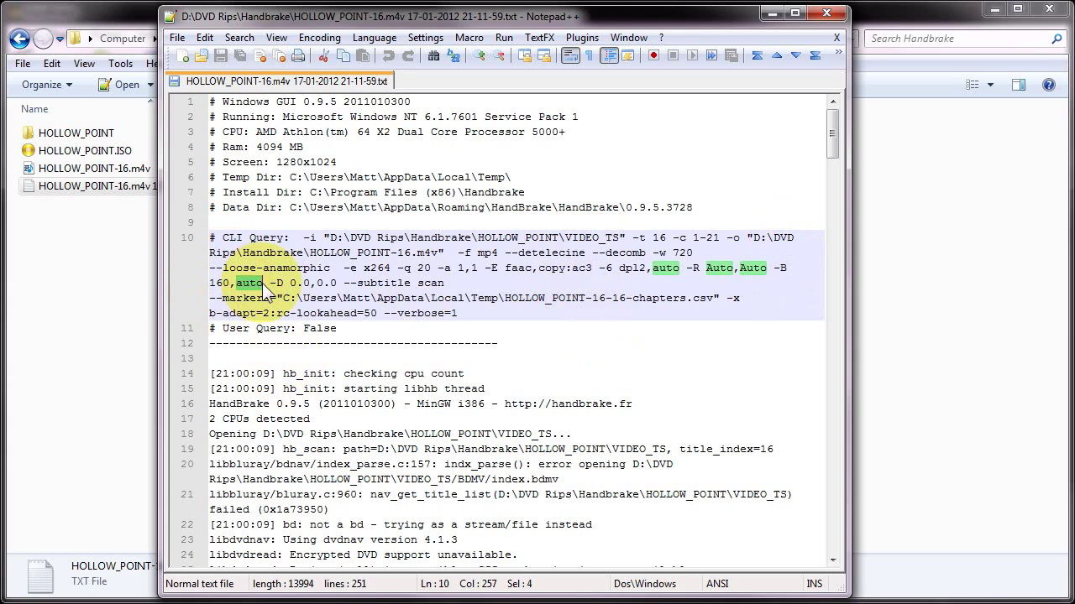
click(290, 344)
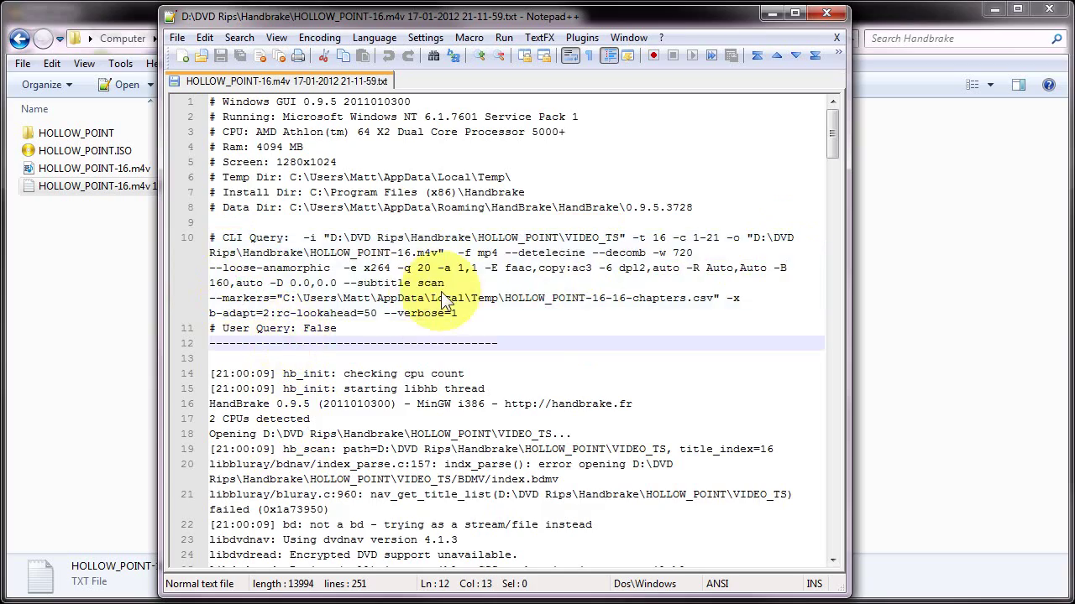
- Read through the log's title scan, including the chapters, and highlight the source resolution and aspect ratio of title 16
scroll(453, 285, down, 4)
scroll(445, 281, down, 3)
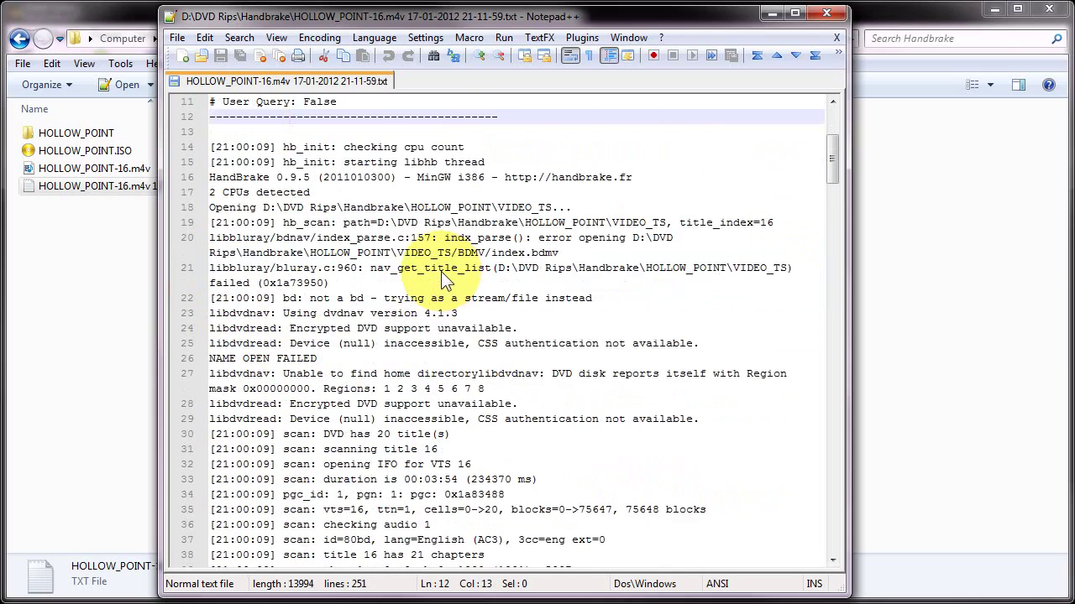
scroll(445, 281, down, 3)
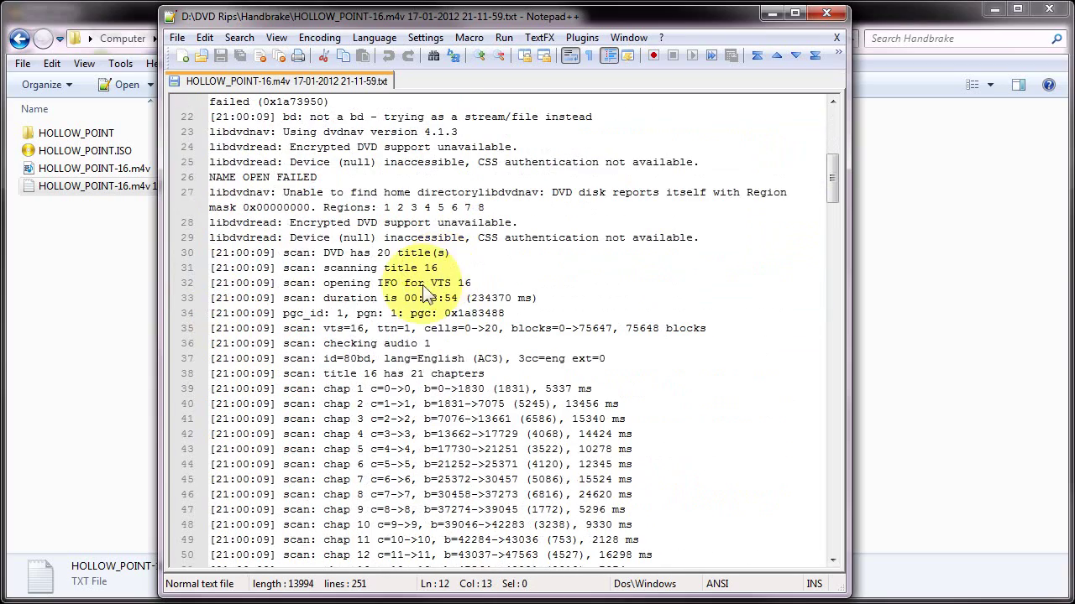
scroll(481, 396, down, 3)
scroll(445, 319, up, 3)
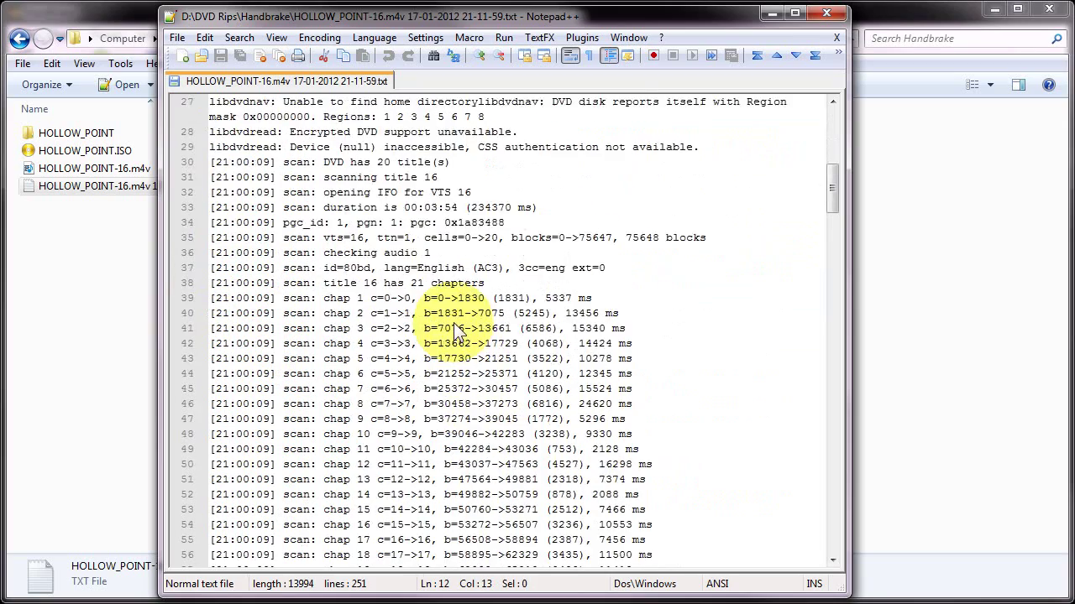
scroll(452, 323, down, 6)
scroll(453, 322, down, 5)
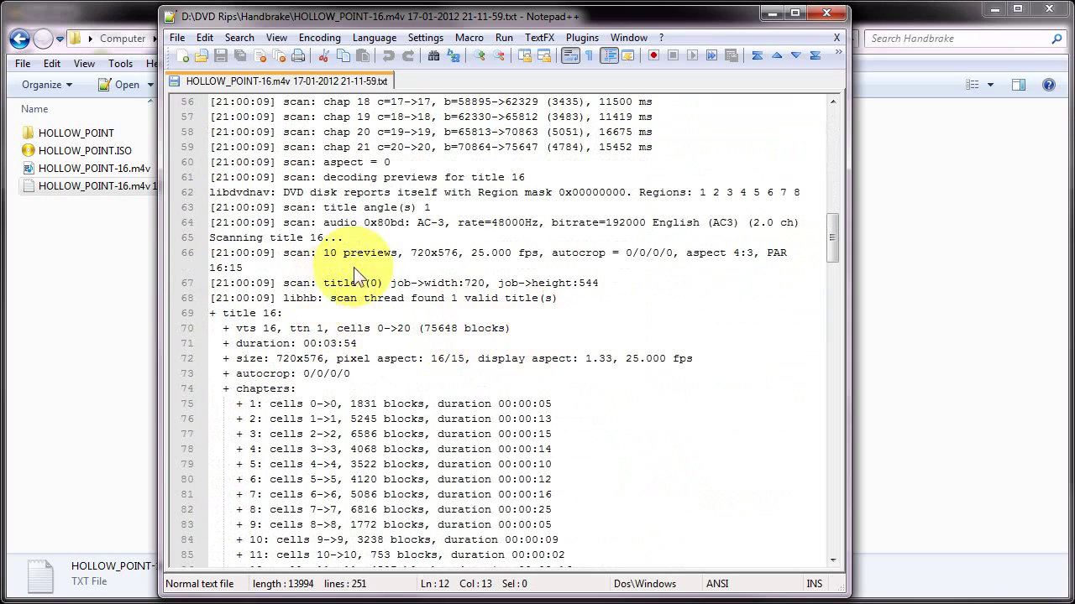
double_click(414, 253)
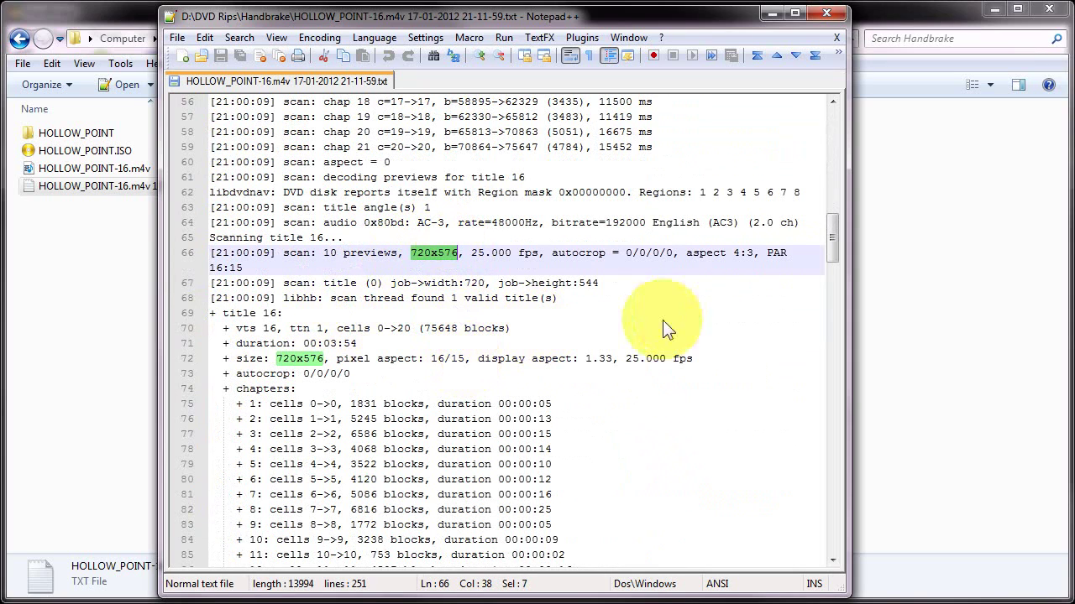
click(690, 252)
drag(692, 252, 752, 255)
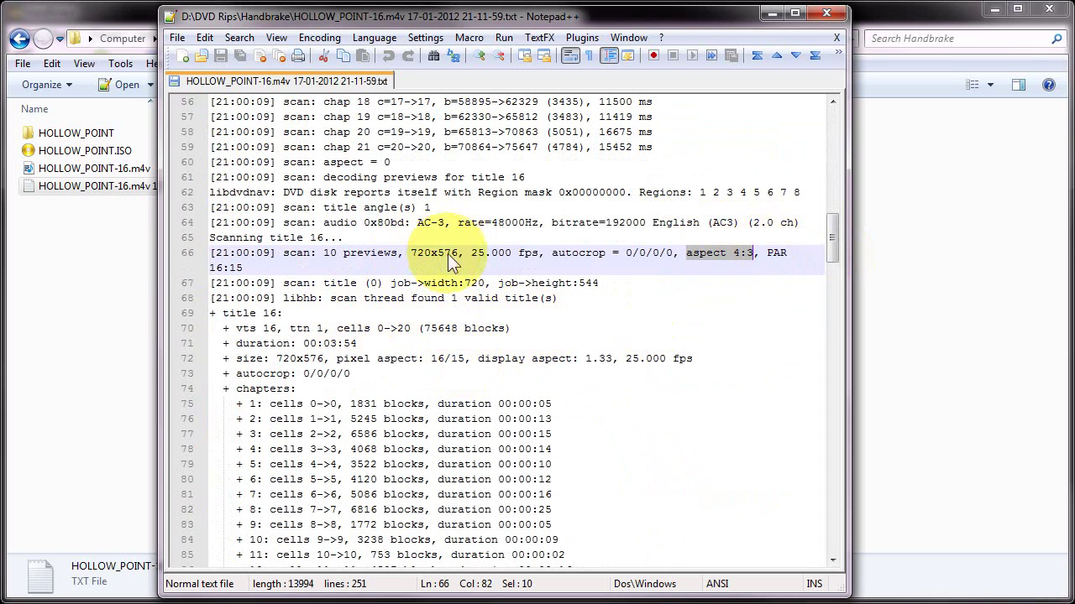
- Compare title 16's resolution, display aspect and pixel aspect ratio in the preview scan line, highlighting 720x576, 4:3 and PAR 16:15
drag(411, 255, 457, 255)
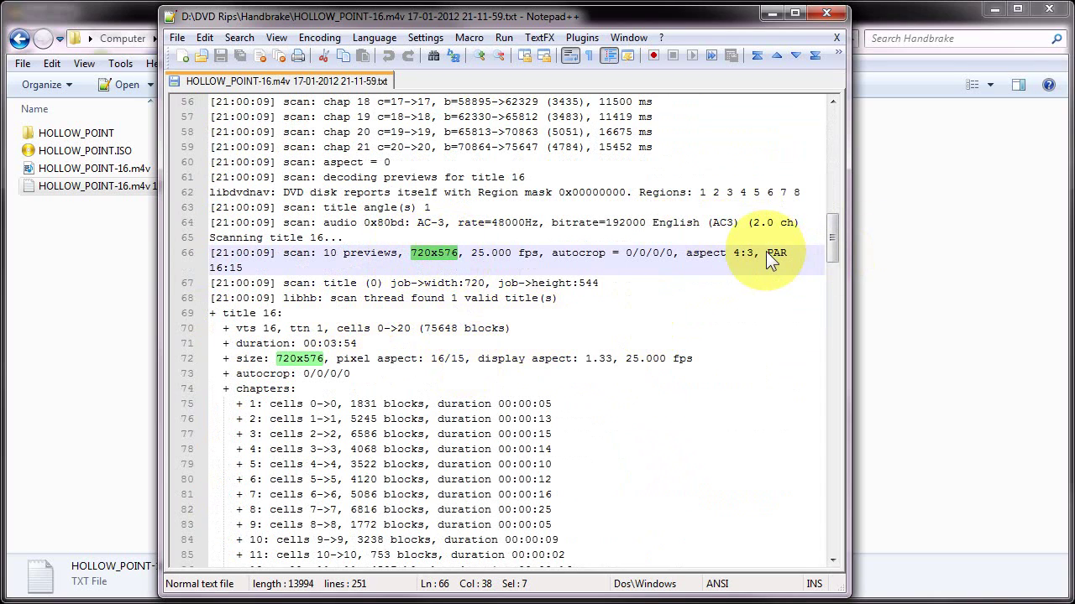
drag(765, 254, 789, 251)
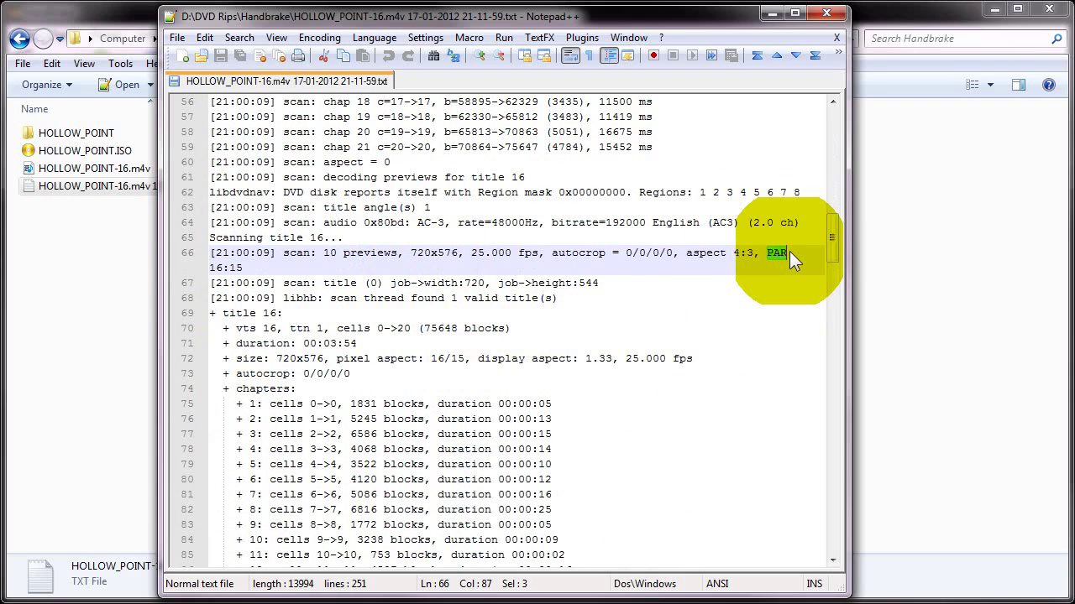
drag(216, 272, 242, 272)
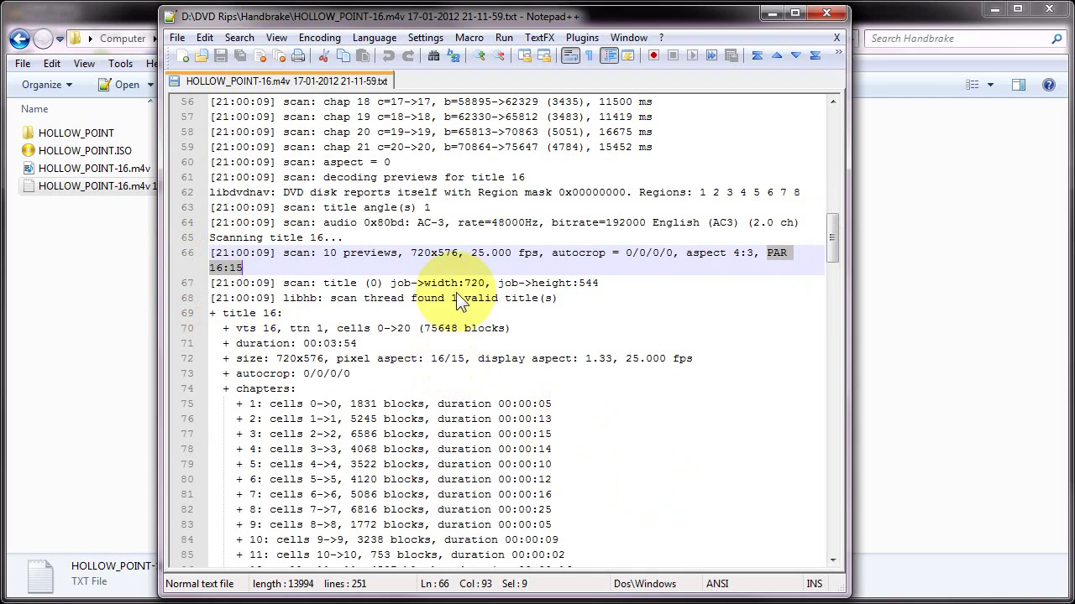
drag(410, 251, 458, 252)
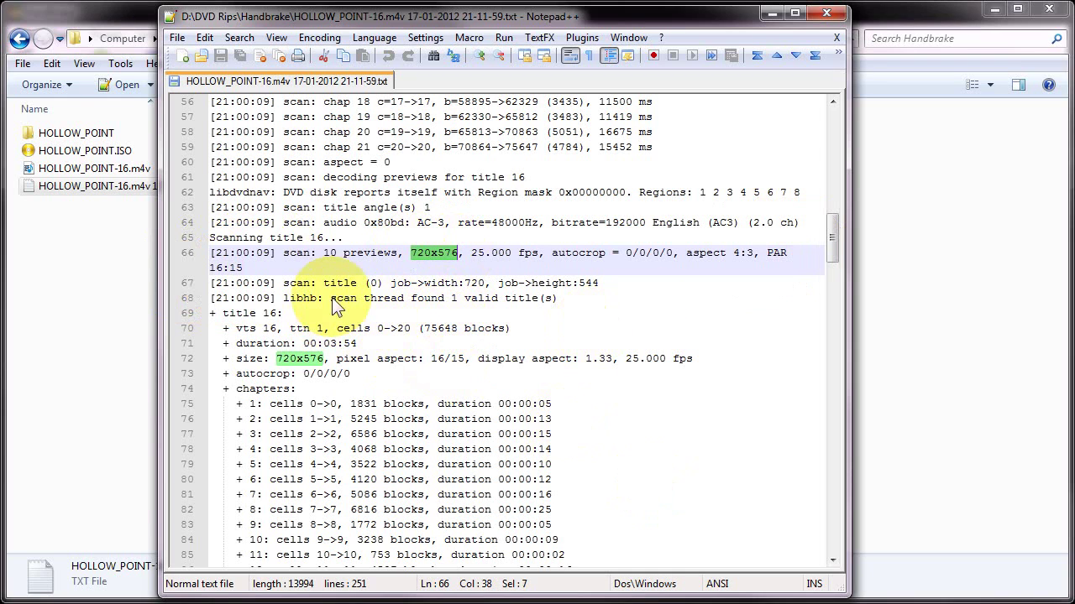
scroll(361, 298, down, 11)
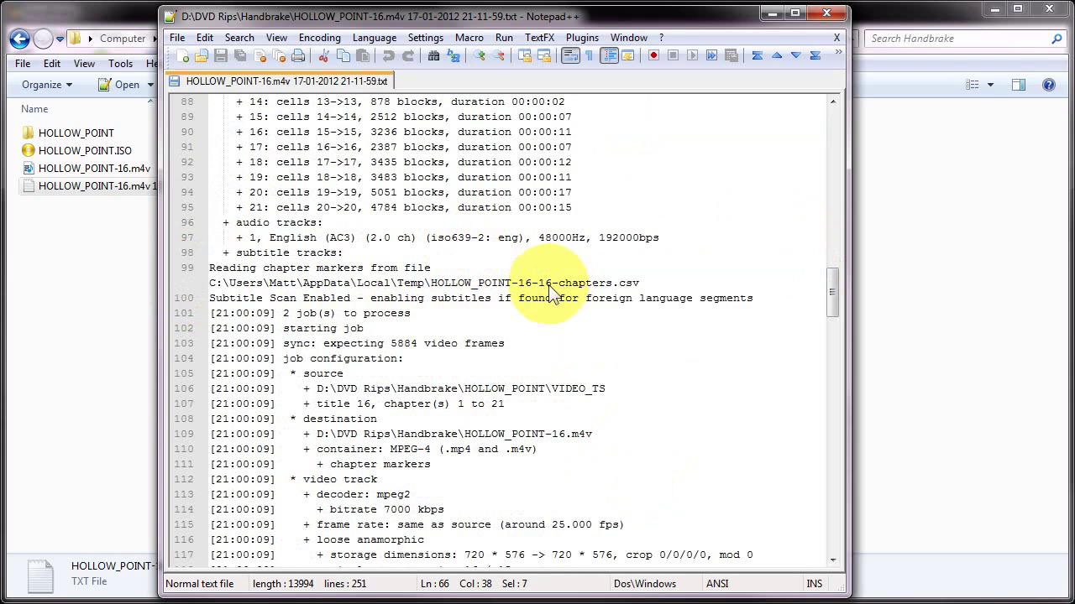
scroll(543, 289, up, 11)
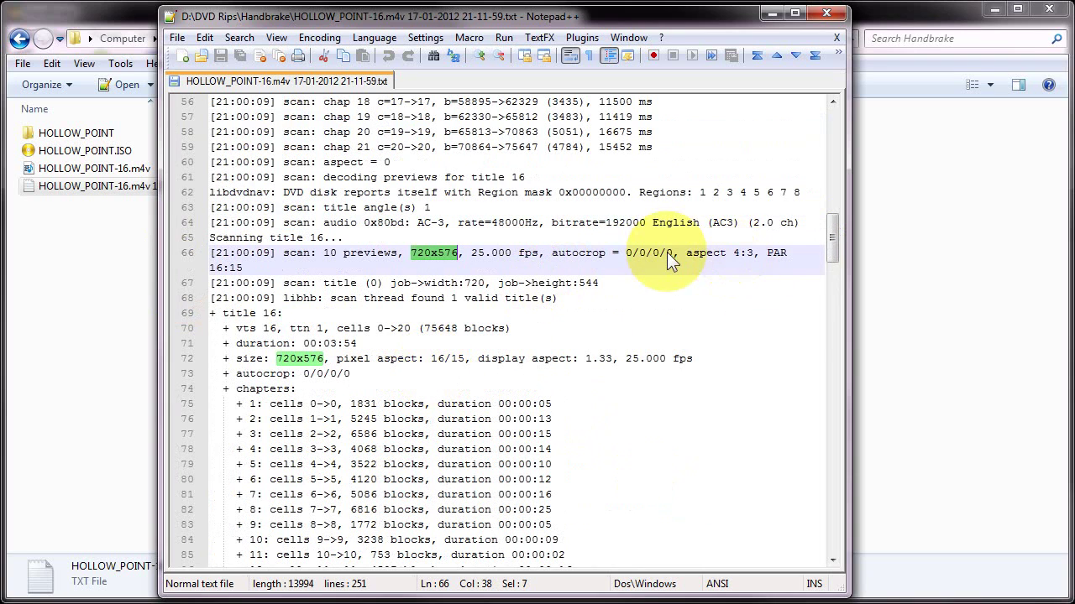
drag(734, 253, 752, 251)
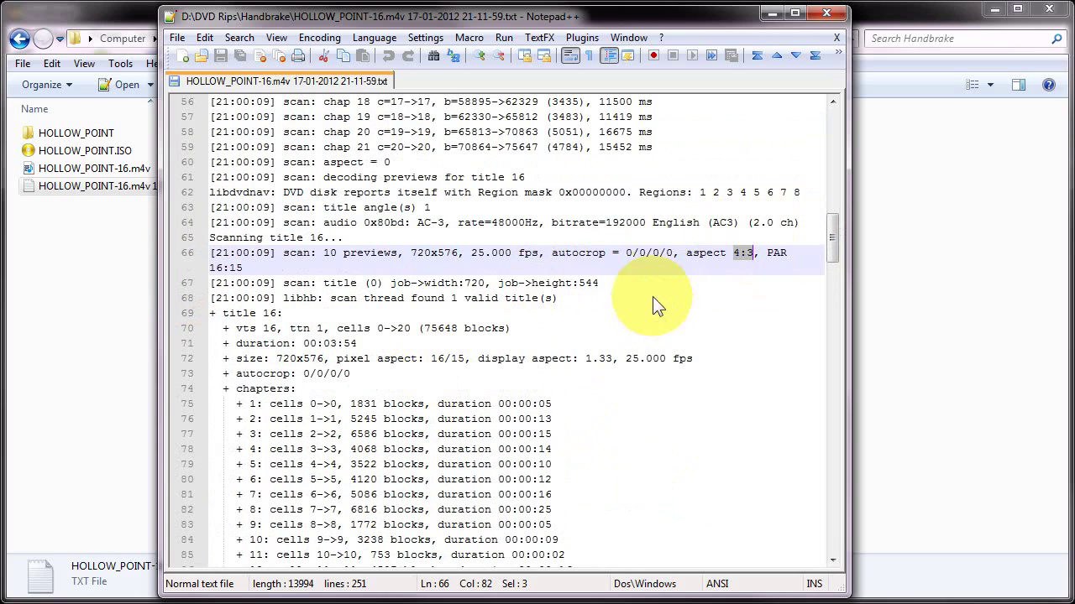
drag(411, 253, 456, 251)
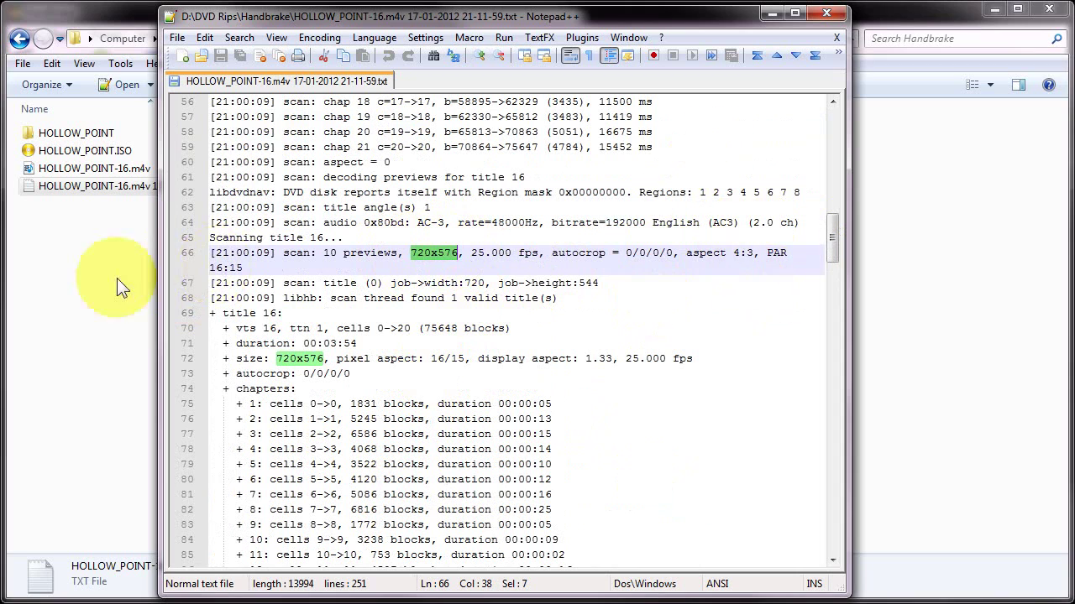
drag(244, 268, 209, 267)
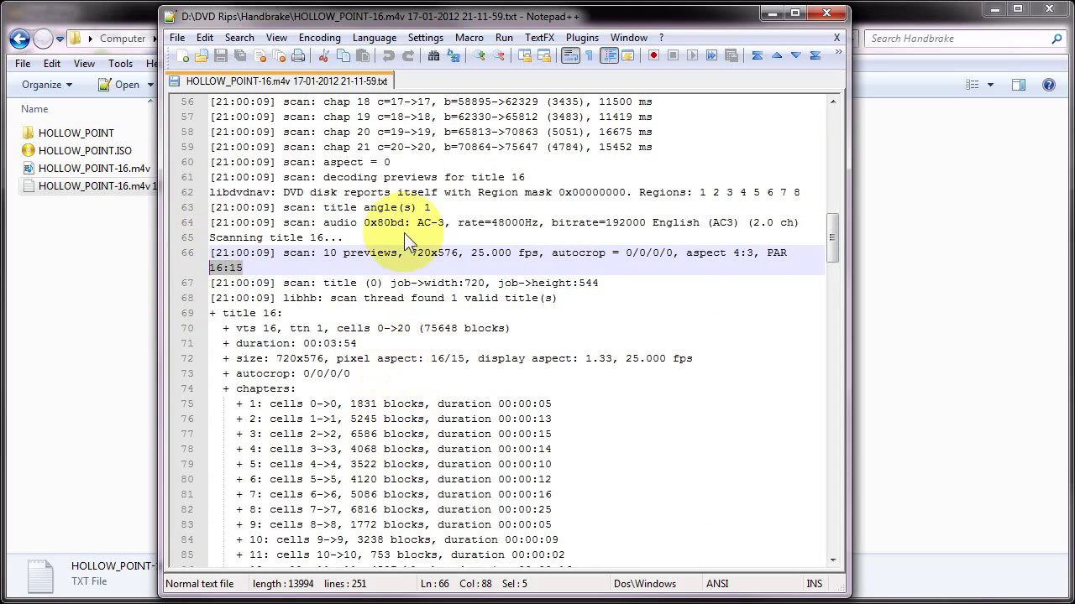
drag(410, 252, 462, 252)
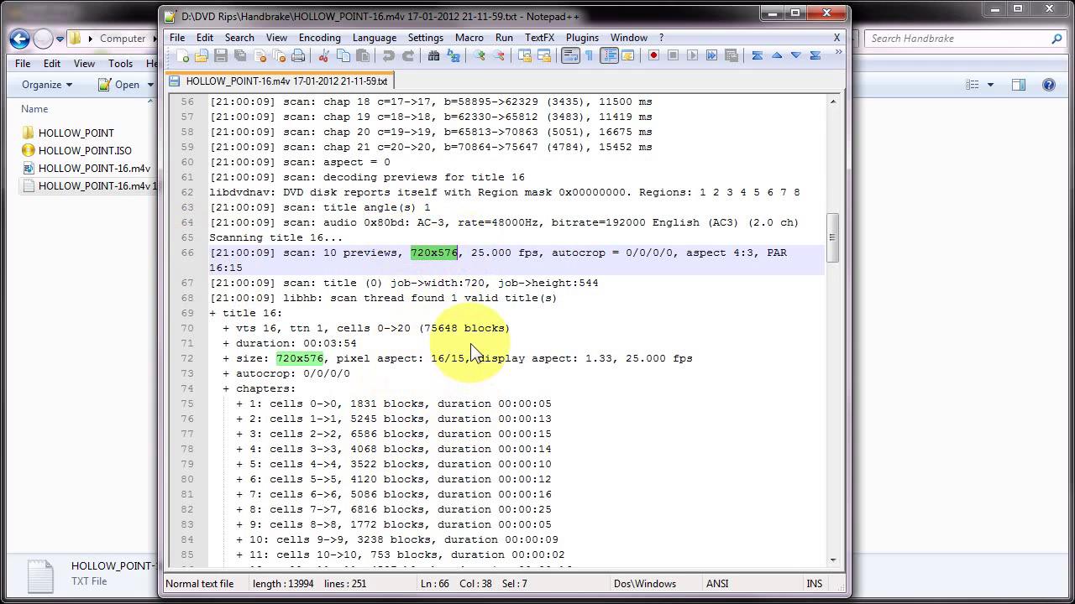
drag(765, 252, 246, 269)
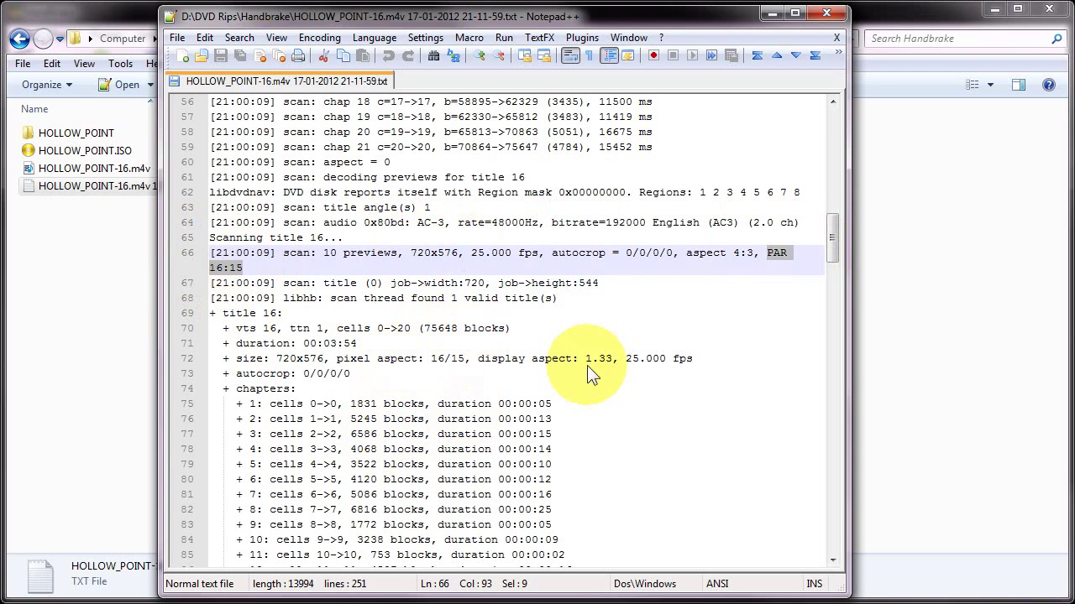
- Read the rest of the log through to the final x264 and mux statistics, highlighting the source audio track, and close the log
scroll(588, 362, down, 10)
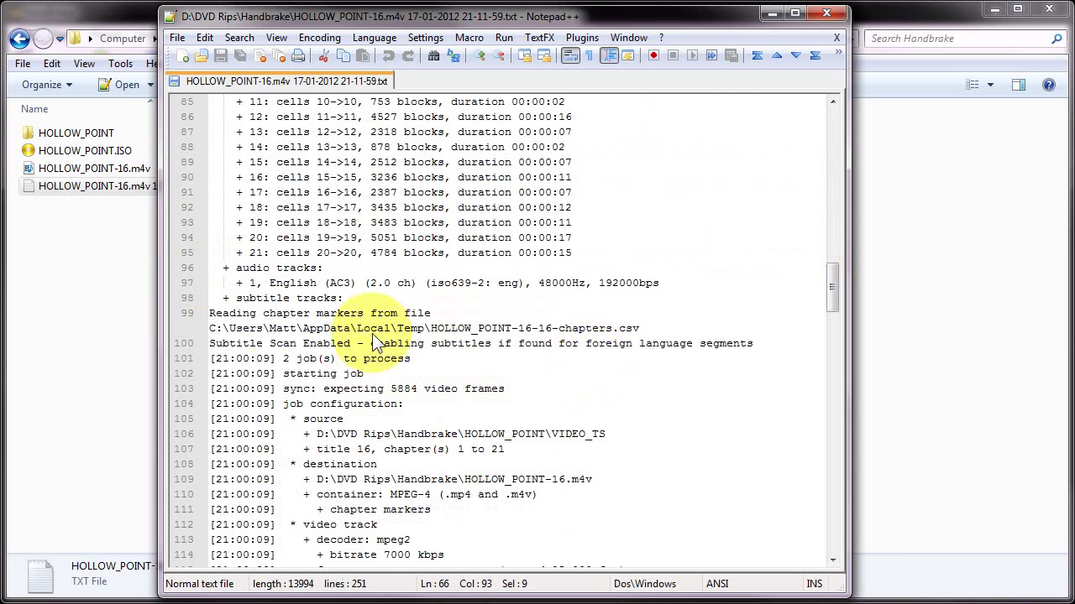
drag(234, 270, 566, 286)
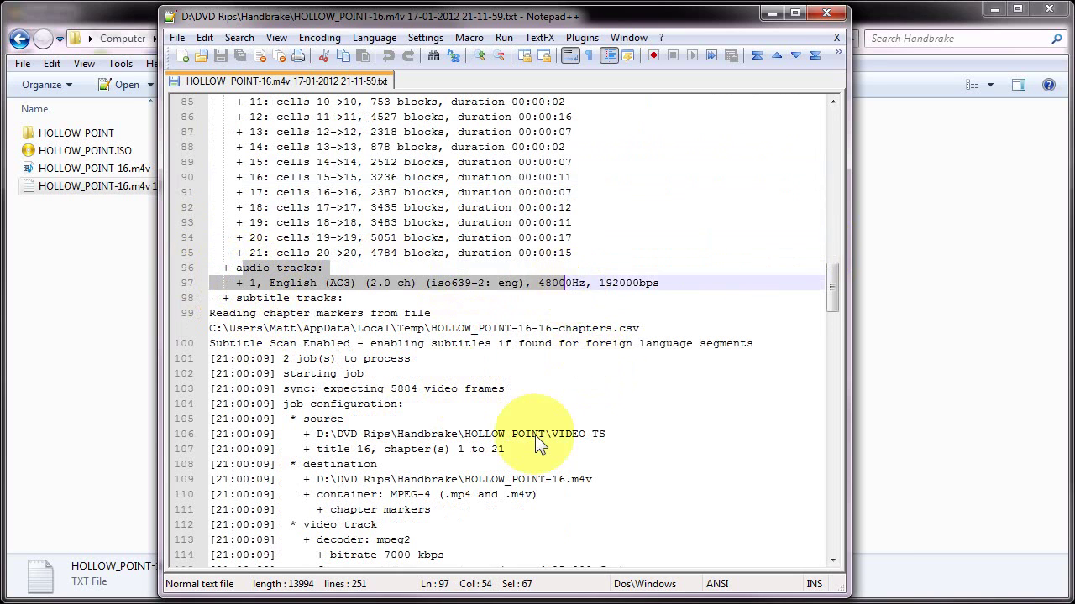
scroll(545, 377, down, 12)
scroll(521, 369, down, 20)
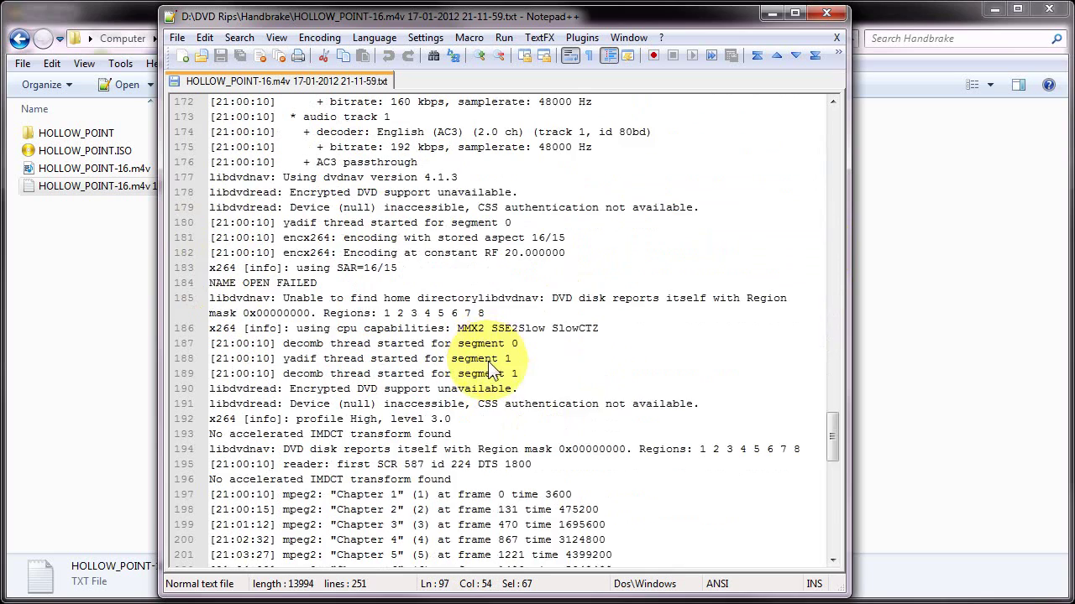
scroll(445, 336, down, 8)
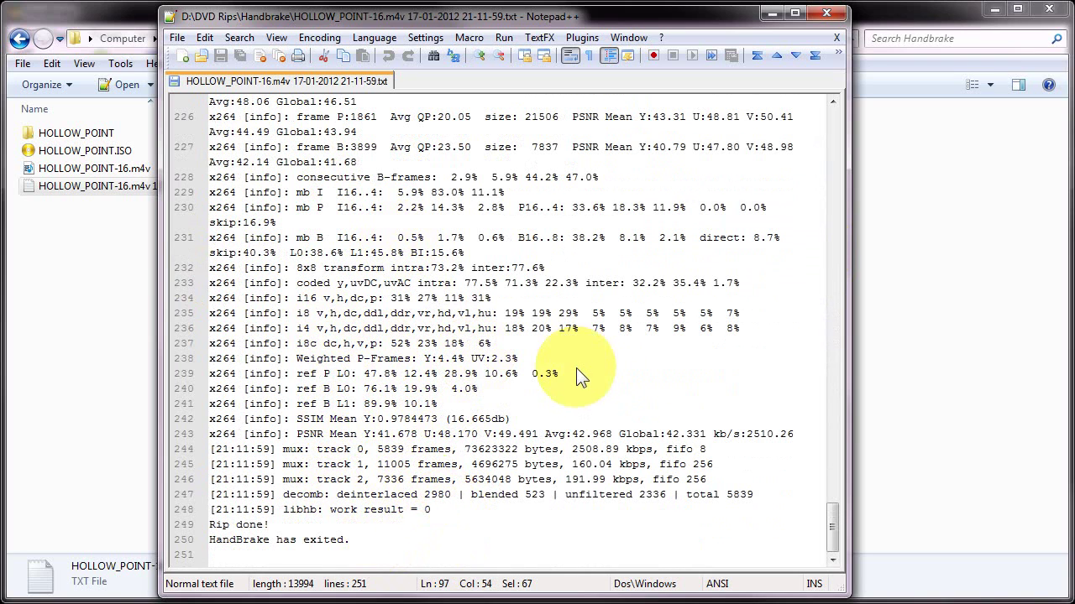
scroll(576, 370, up, 1)
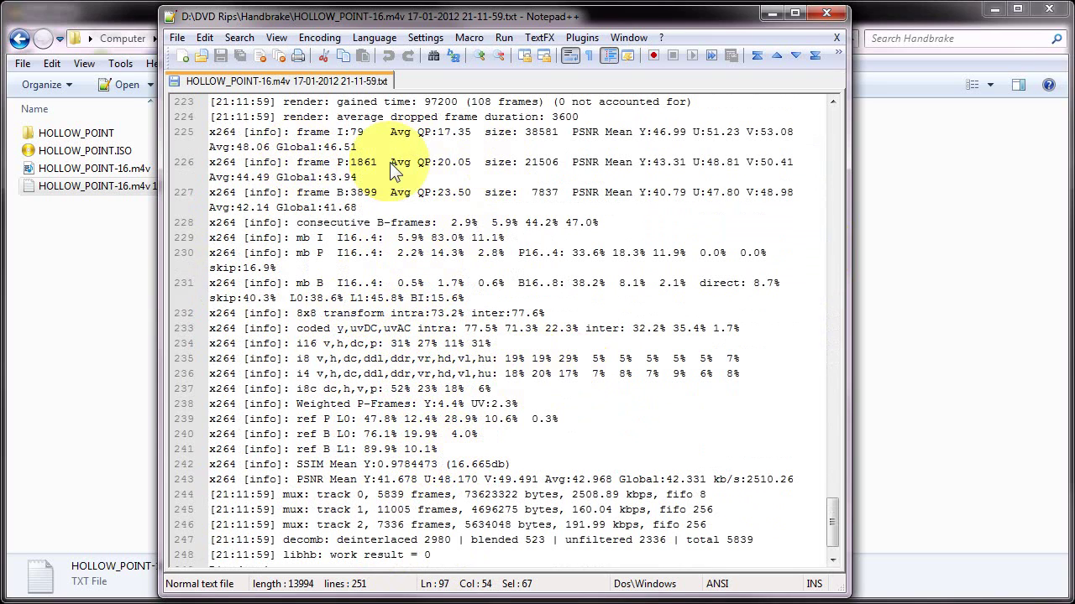
scroll(411, 326, down, 1)
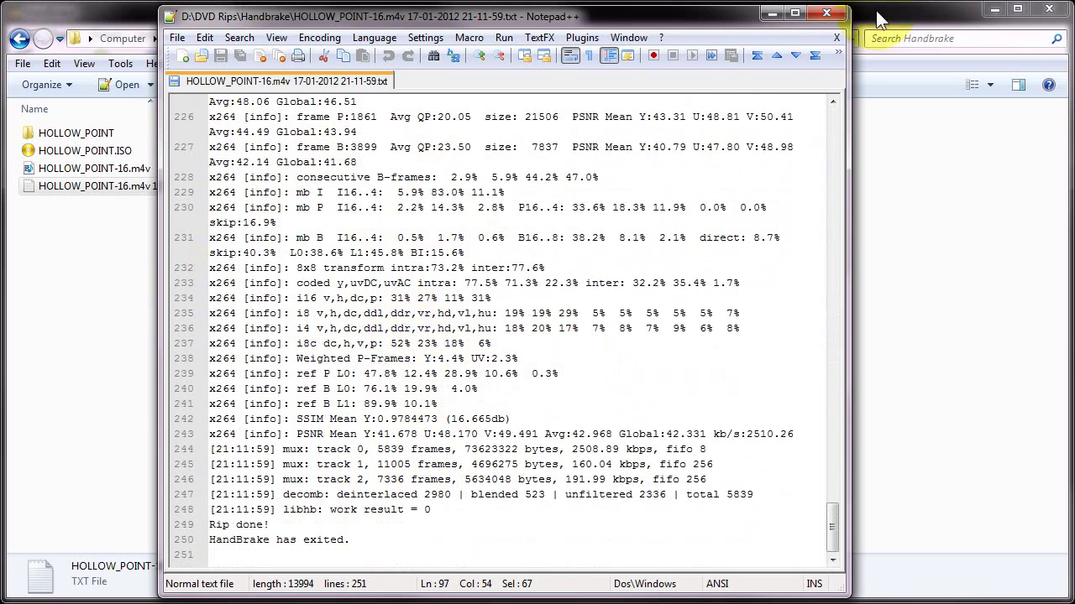
click(826, 14)
- Play HOLLOW_POINT-16.m4v with the sound muted to check its picture, and close the player
click(87, 169)
right_click(87, 169)
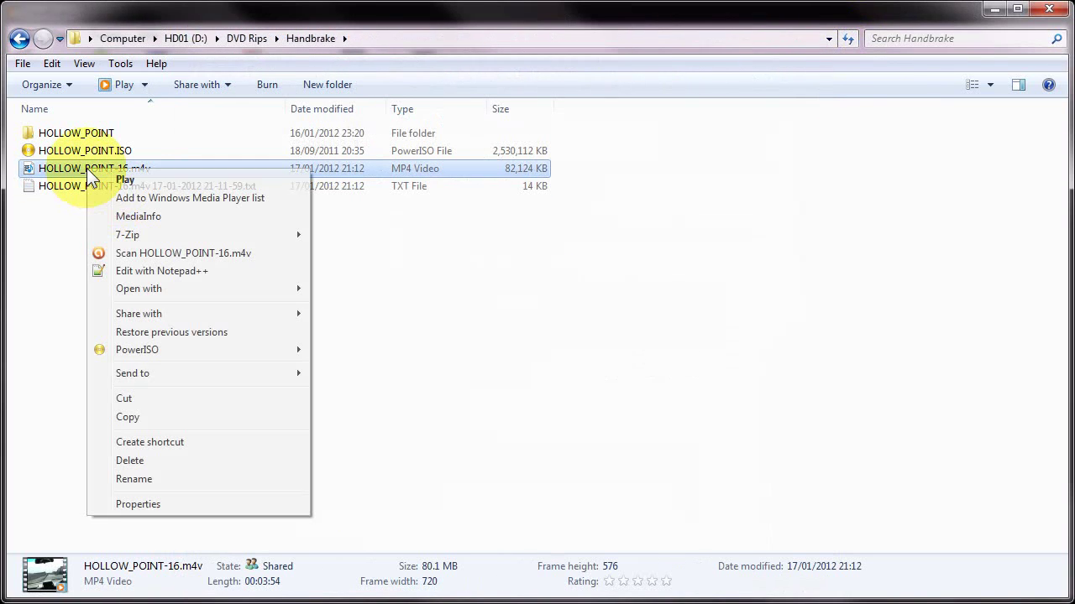
click(151, 178)
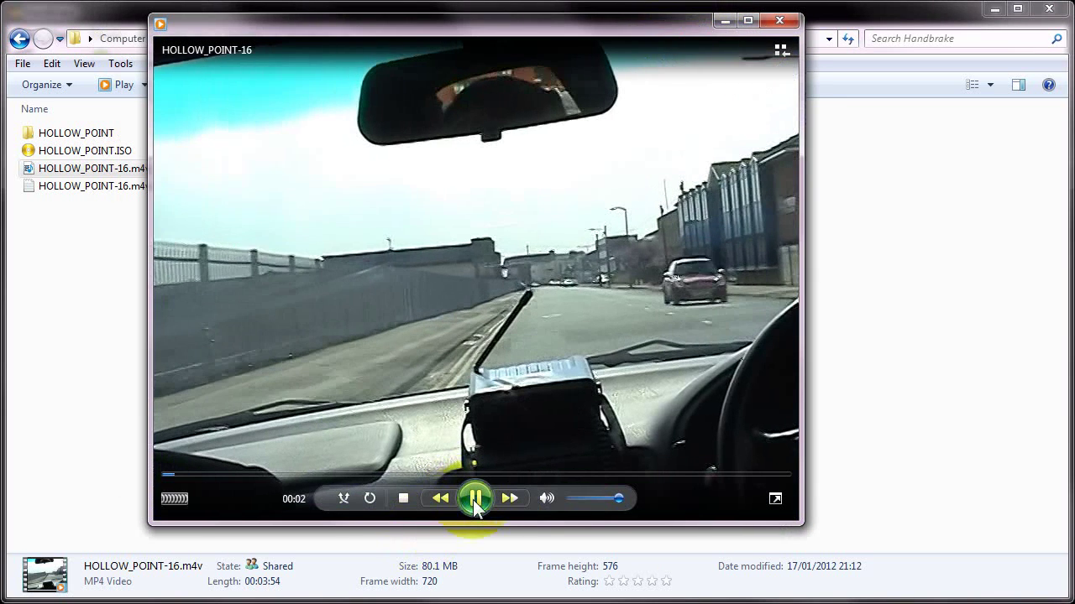
click(475, 498)
click(547, 498)
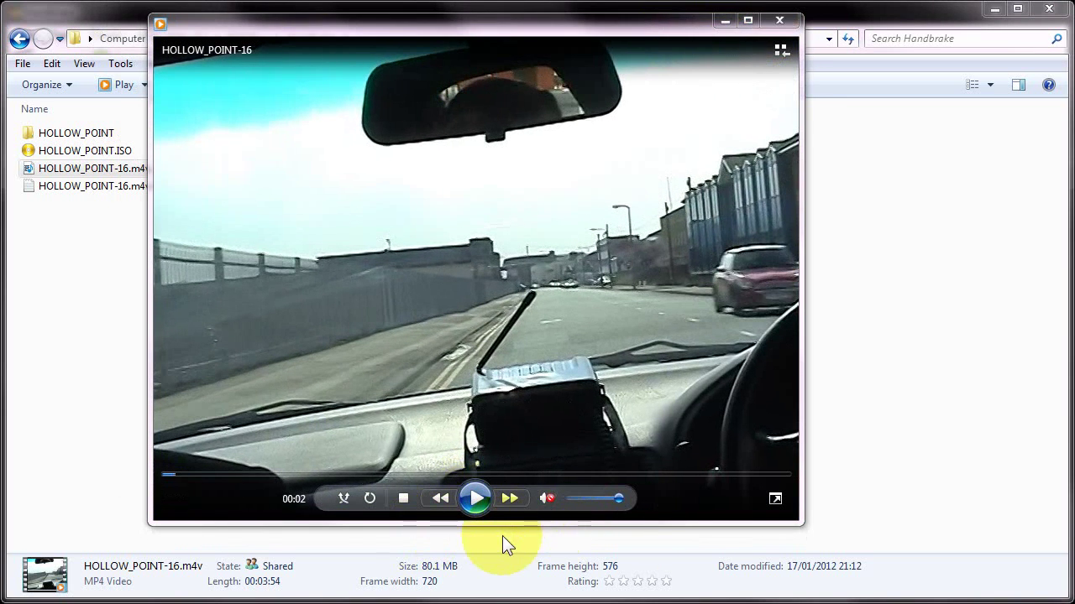
click(476, 498)
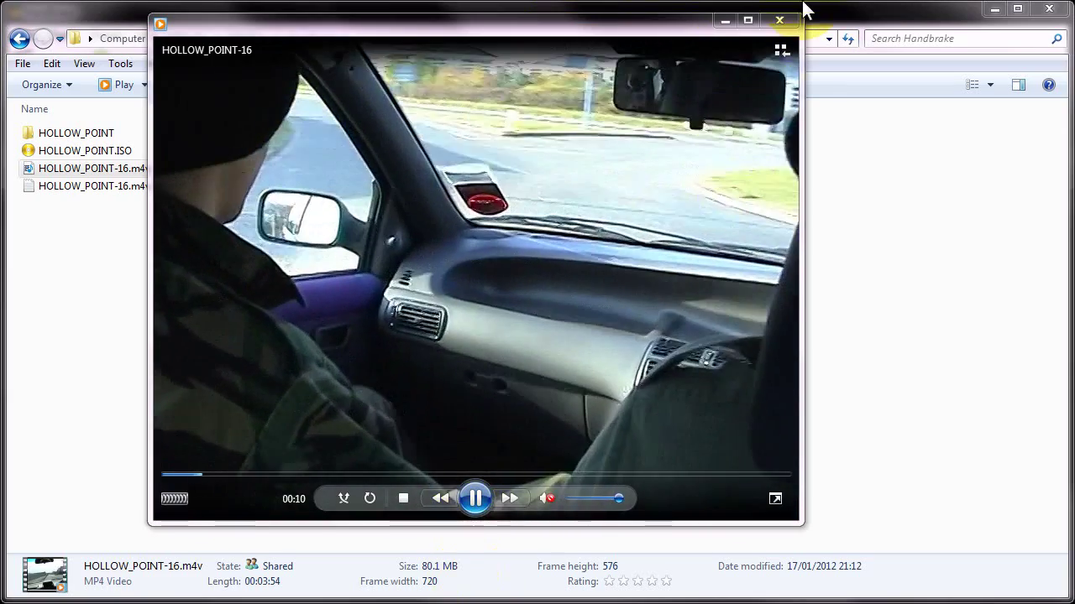
click(475, 499)
click(779, 20)
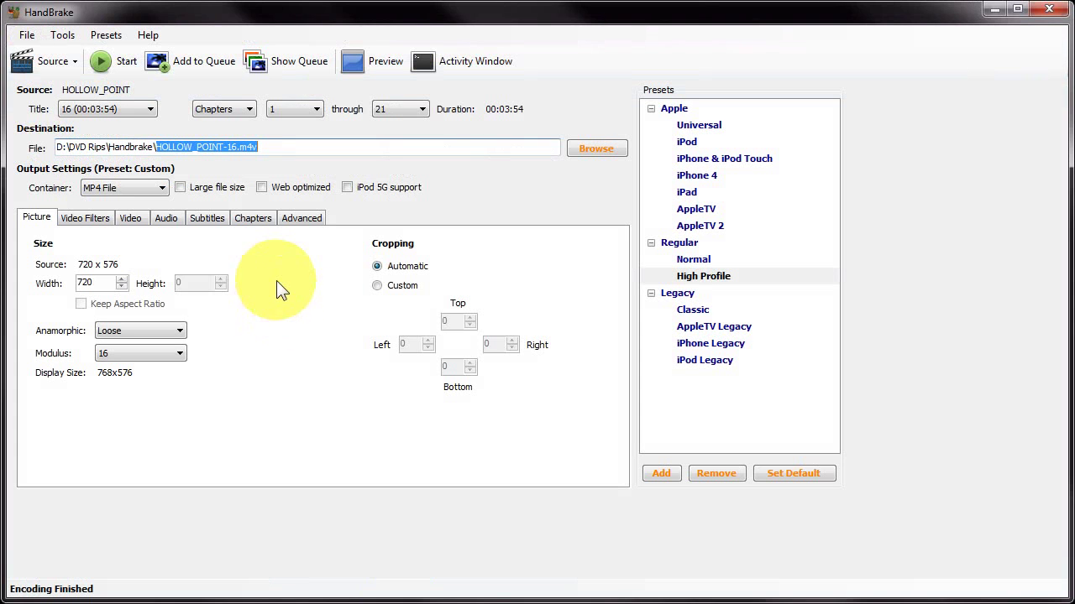
click(27, 35)
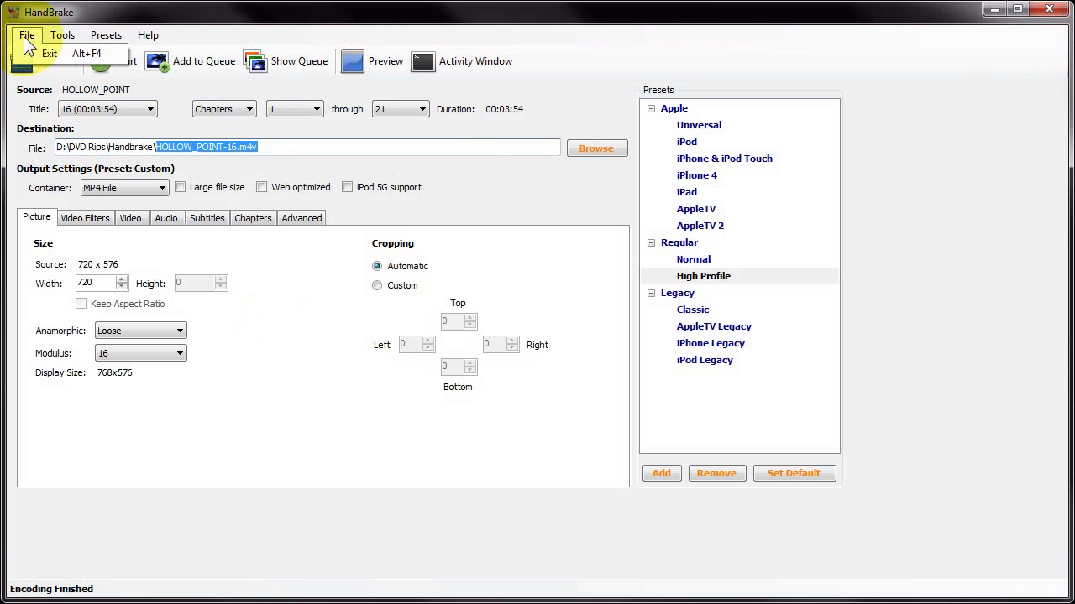
click(106, 35)
click(381, 276)
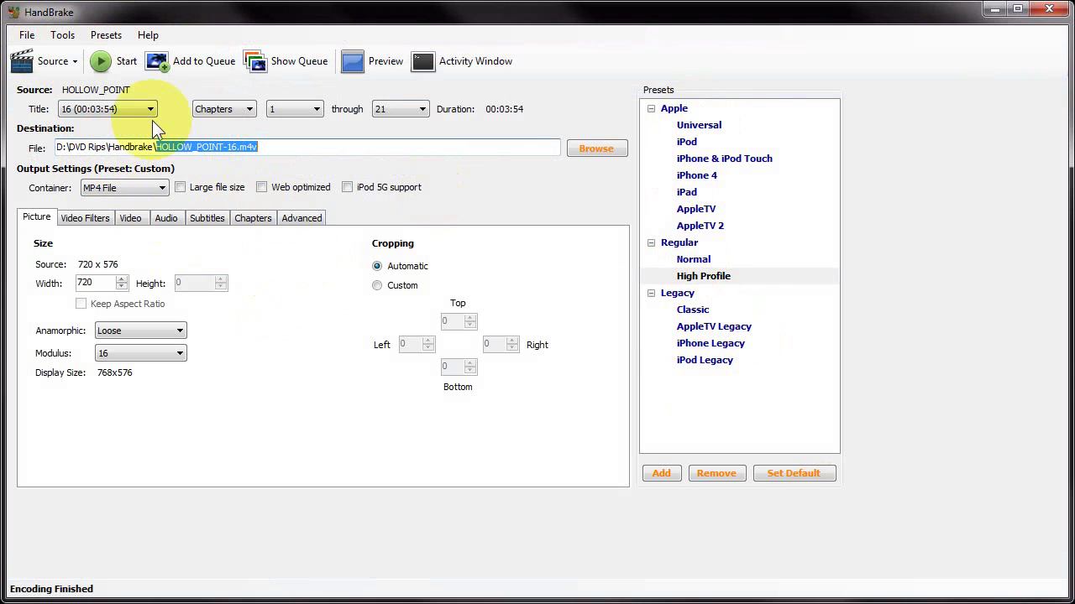
- Set the CLI priority level to High in HandBrake's options and close the options dialog
click(62, 34)
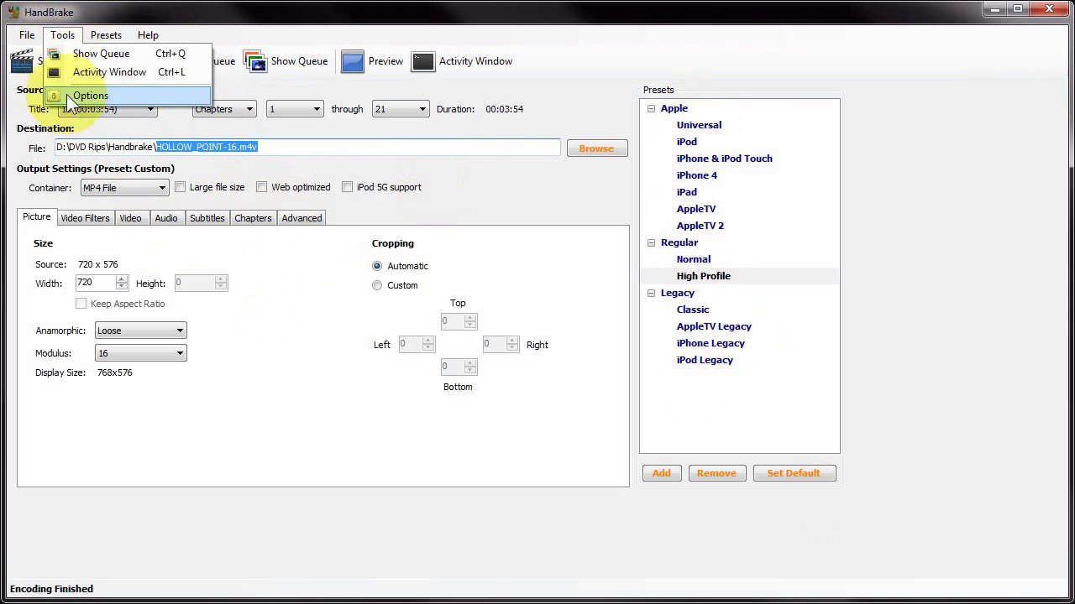
click(72, 96)
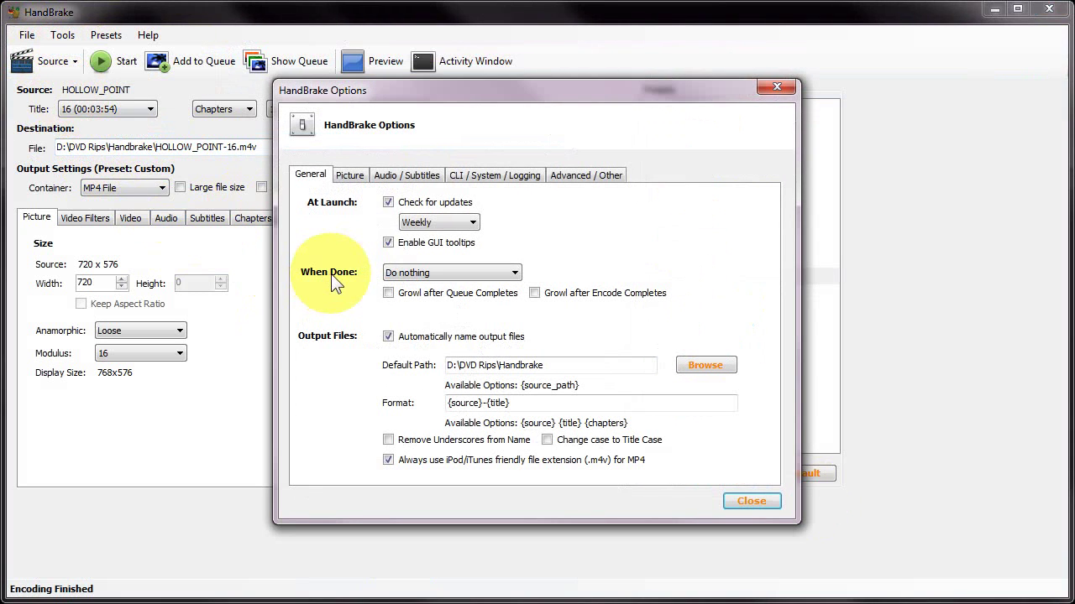
click(571, 175)
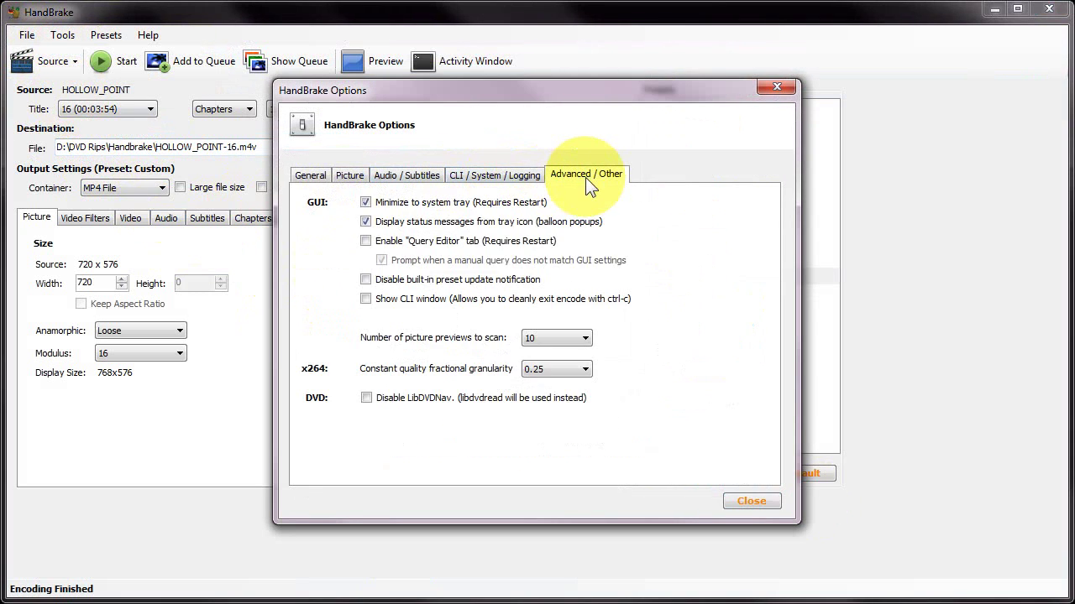
click(512, 175)
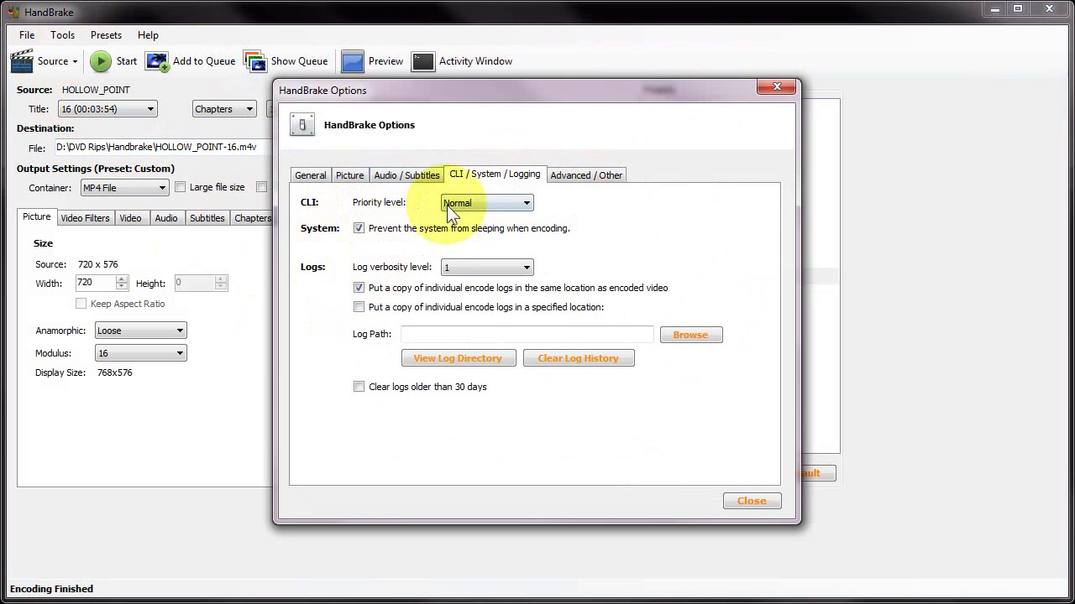
click(475, 204)
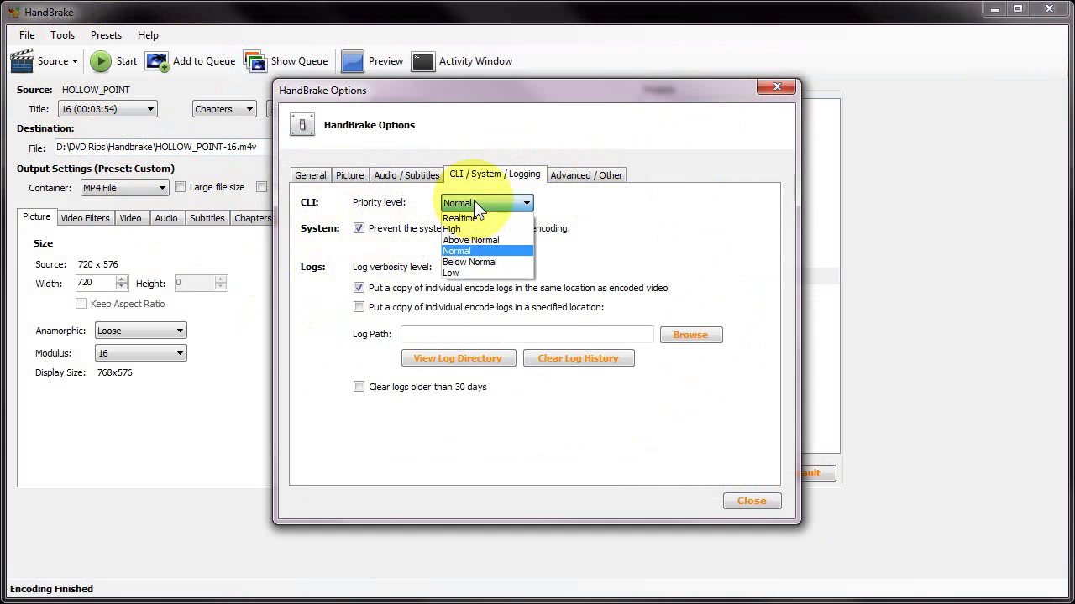
click(464, 261)
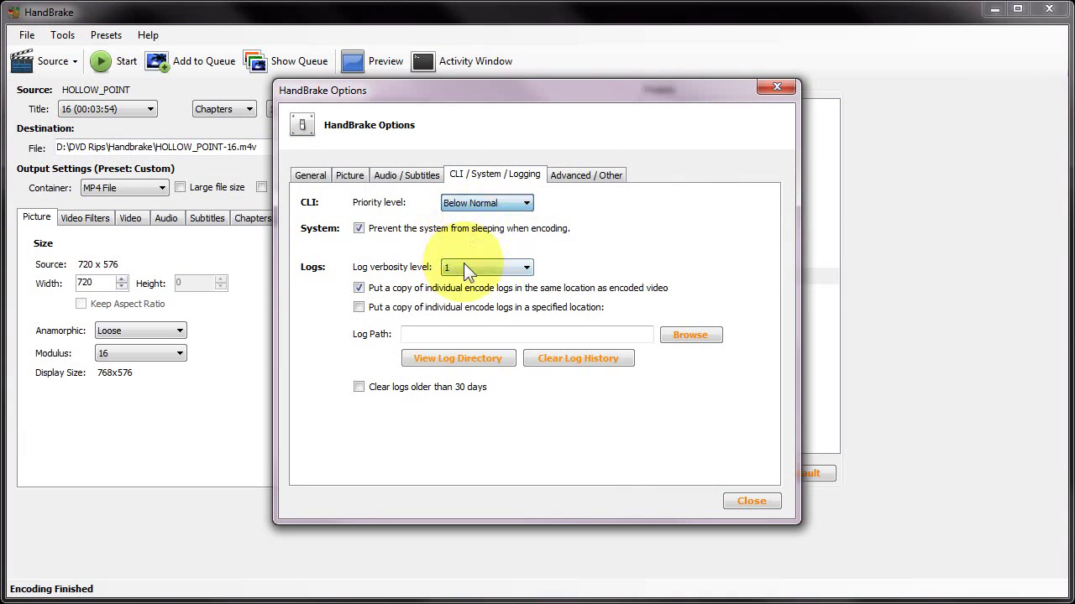
click(476, 202)
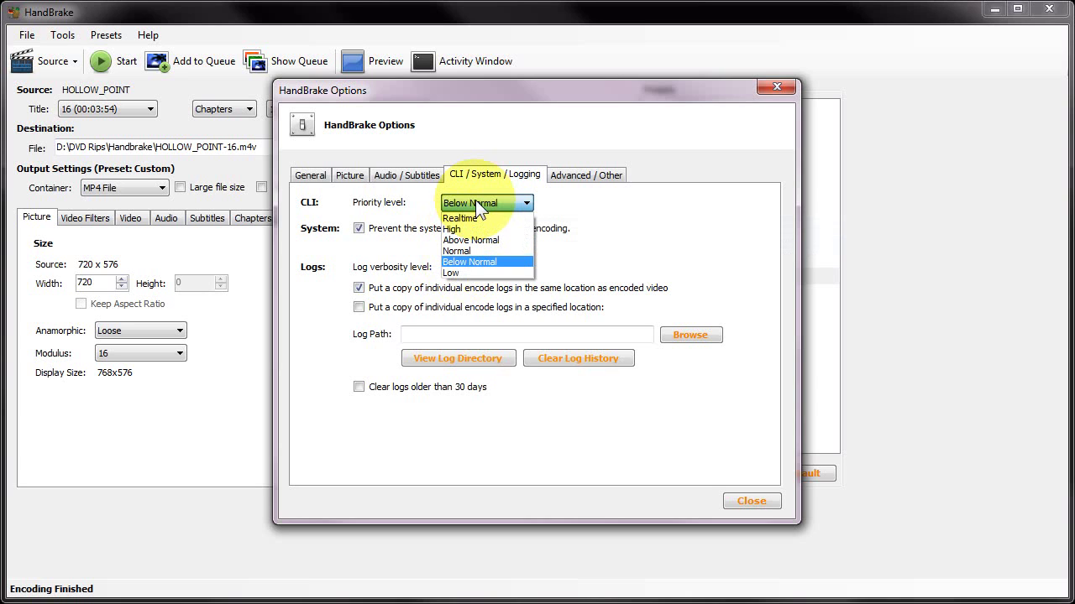
click(458, 230)
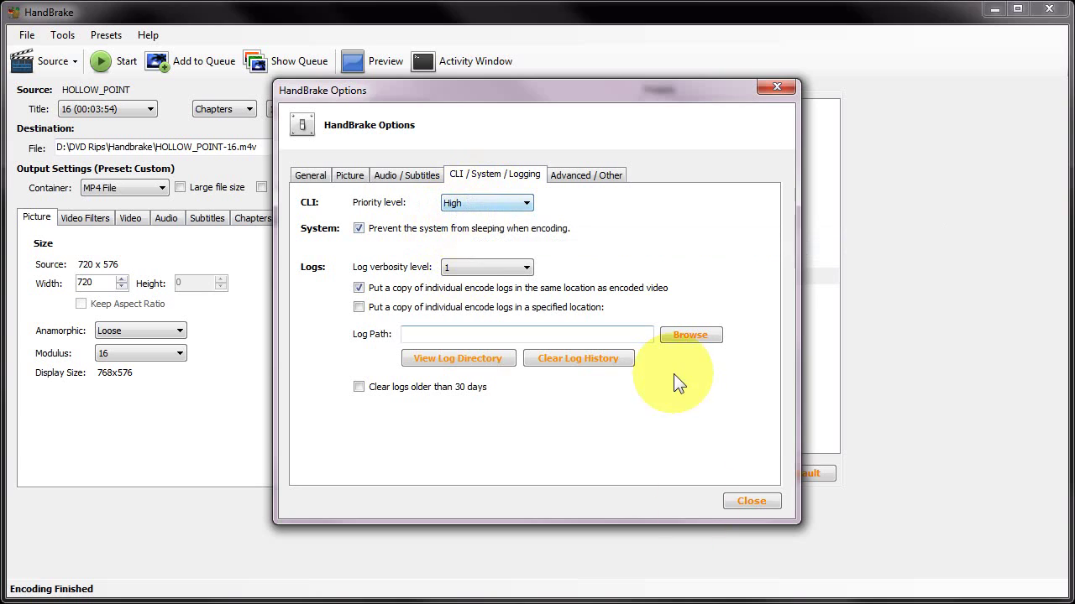
click(751, 499)
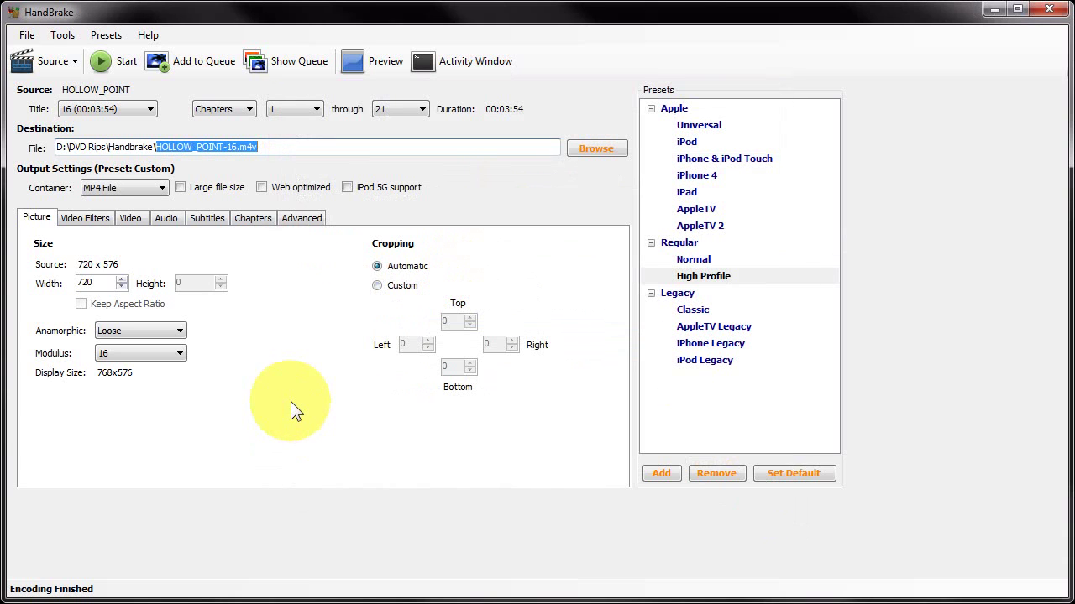